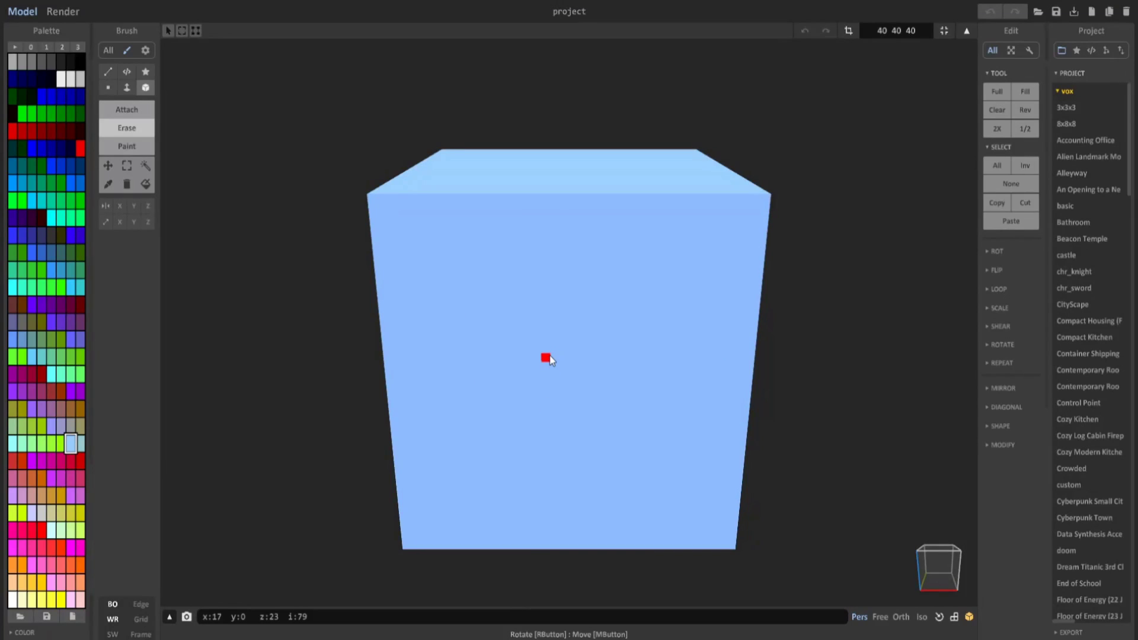
Delete the default solid cube and start with an empty palette in the 40 × 40 × 40 volume
left_click(66, 45)
right_click_drag(529, 194, 493, 213)
scroll(495, 215, "down", 4)
key("Delete")
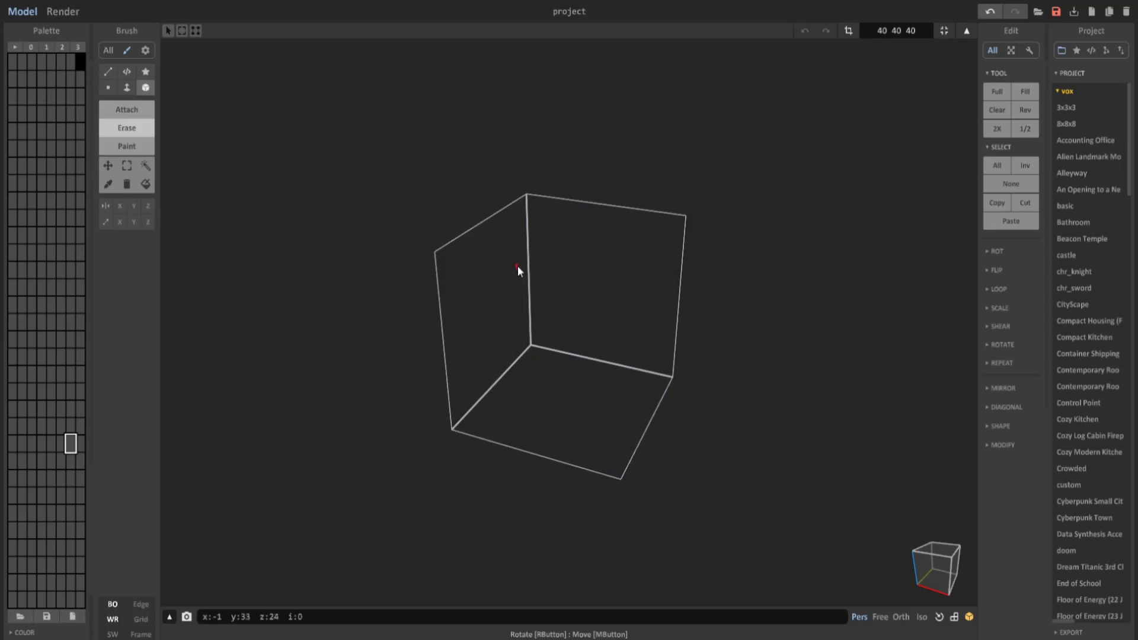
Choose the bricks voxel shader
right_click_drag(459, 337, 490, 363)
left_click(1091, 51)
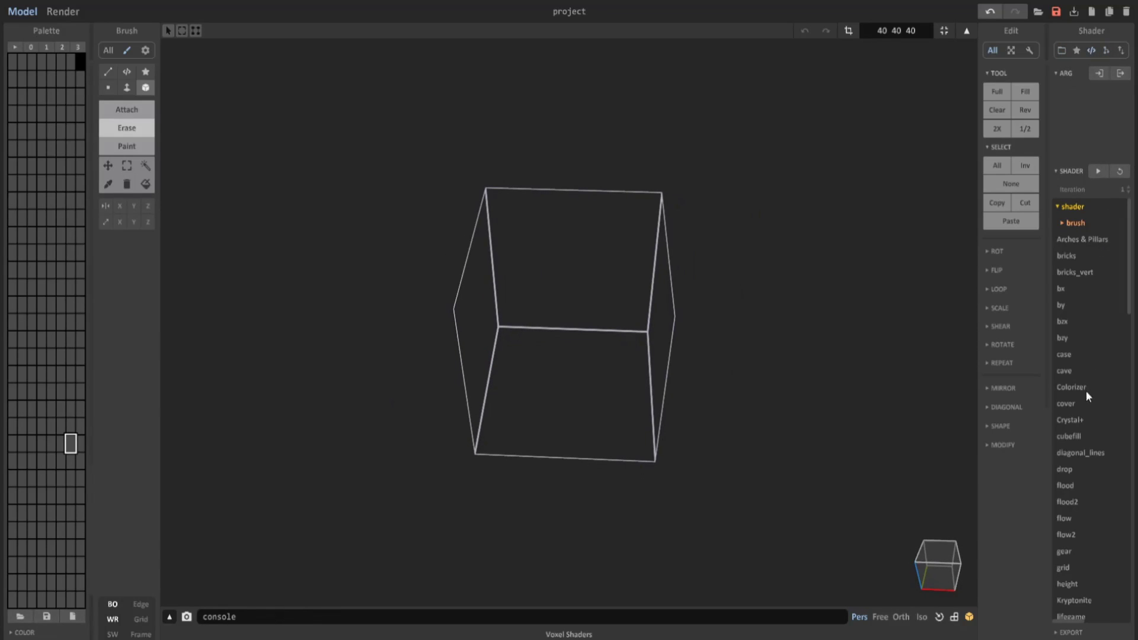
left_click(1072, 259)
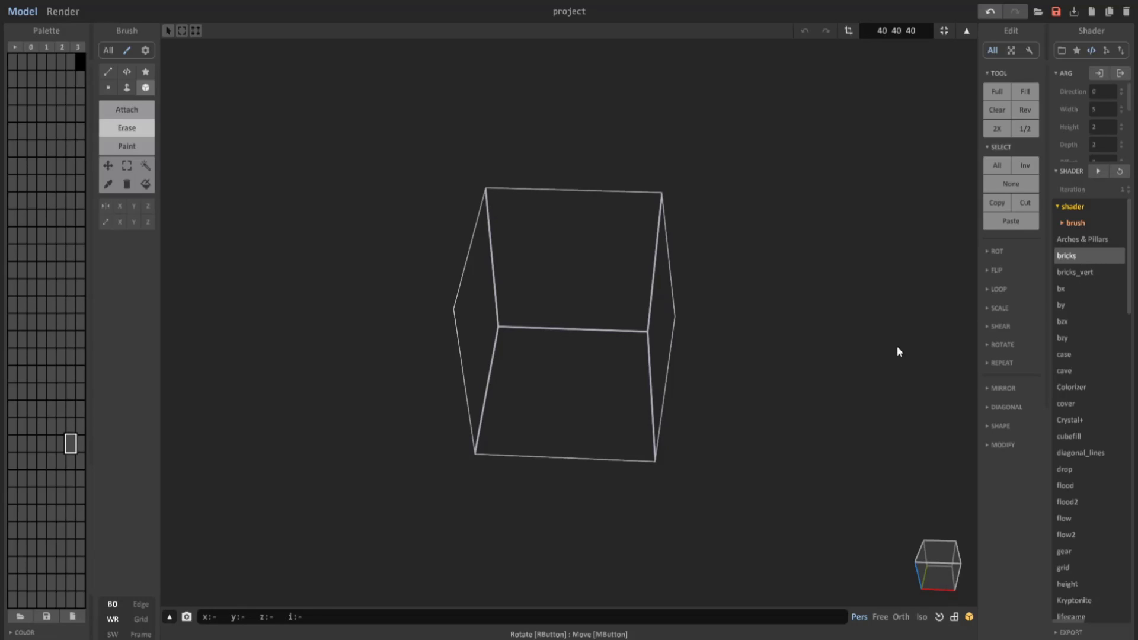
right_click_drag(893, 346, 897, 357)
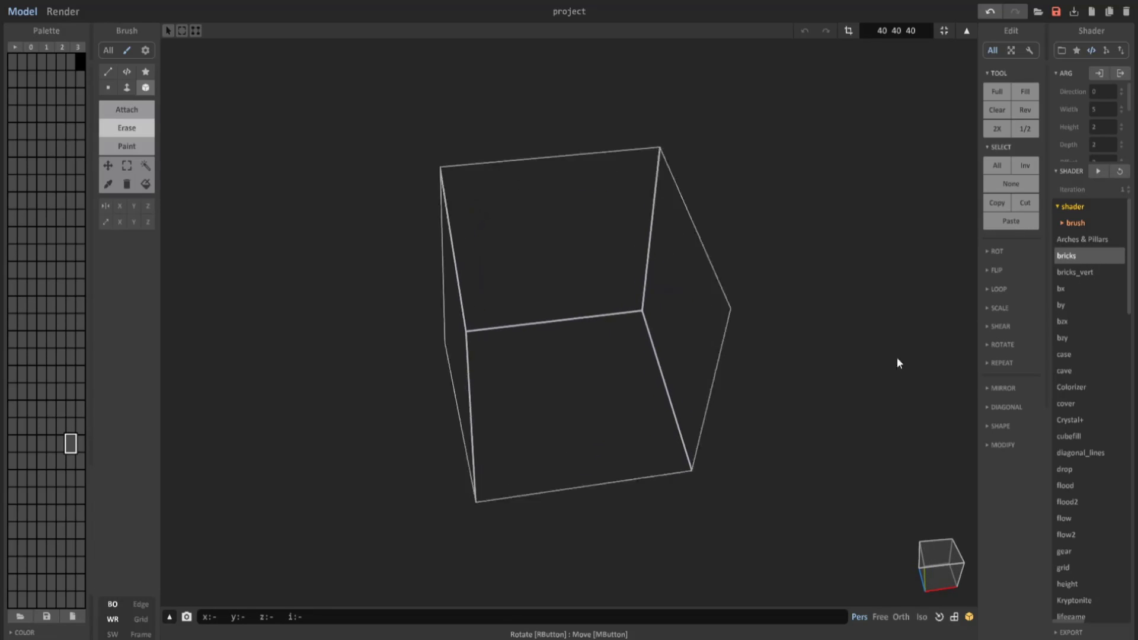
Attach a bricks-shader slab across the entire floor of the volume using the shader brush
left_click(131, 70)
left_click(140, 112)
right_click_drag(379, 314, 450, 345)
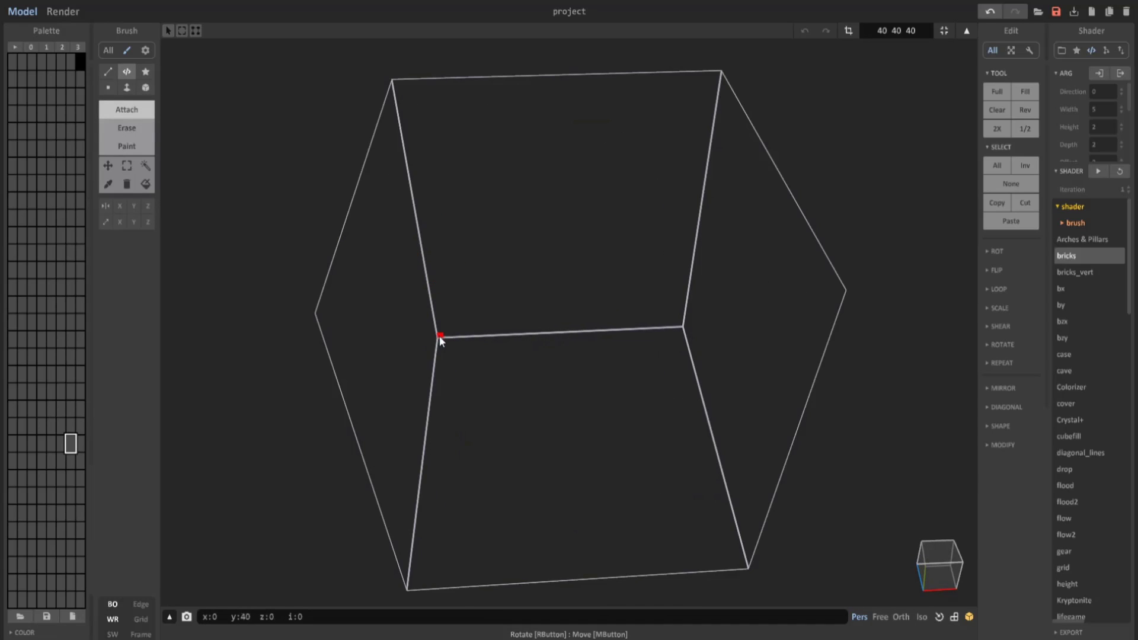
left_click_drag(440, 337, 745, 564)
right_click_drag(745, 564, 697, 400)
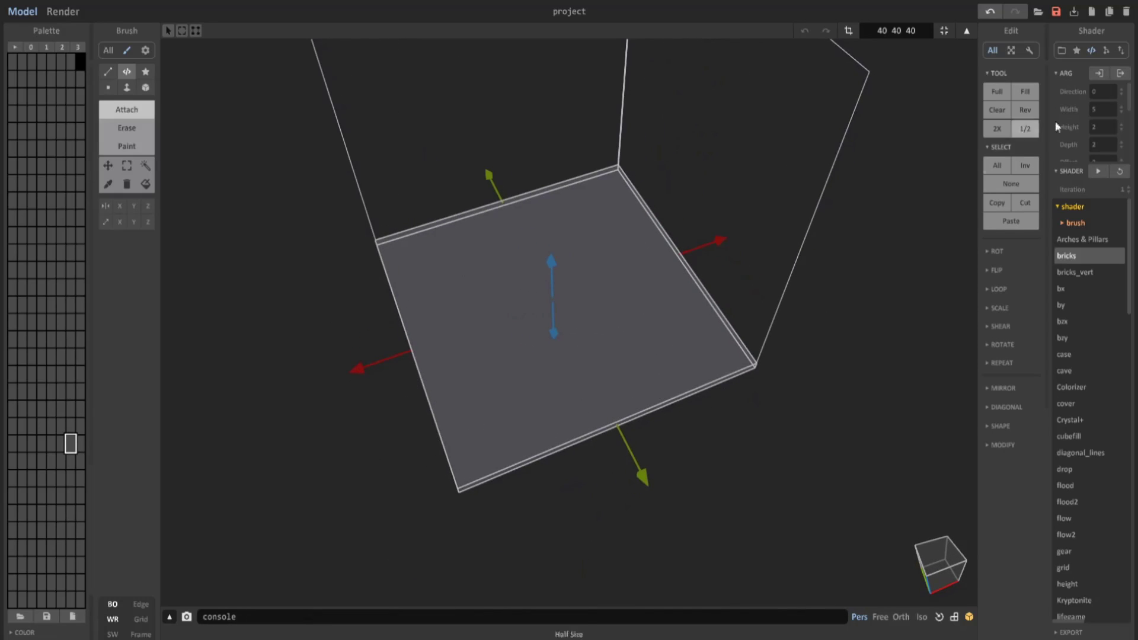
Set the first palette colour to a muted tan brown
left_click(9, 602)
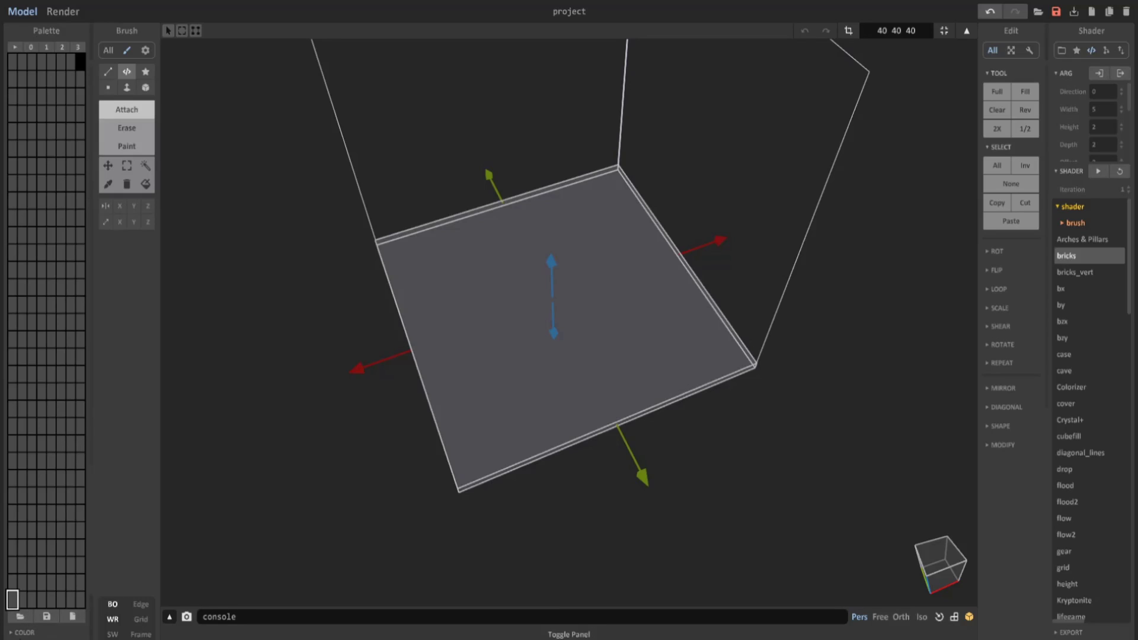
left_click(22, 633)
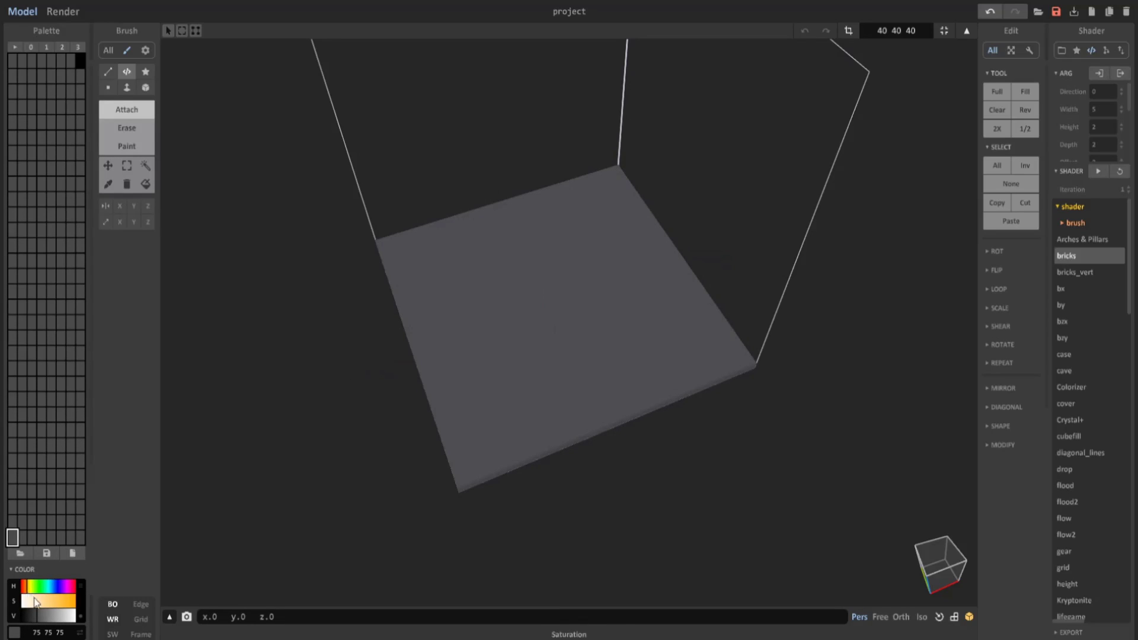
left_click(39, 600)
left_click(48, 614)
Set the fourth palette colour to dark brown, RGB 69 54 44, and create a gradient from the first colour to it
left_click(41, 537)
left_click(24, 586)
left_click(40, 600)
left_click(34, 613)
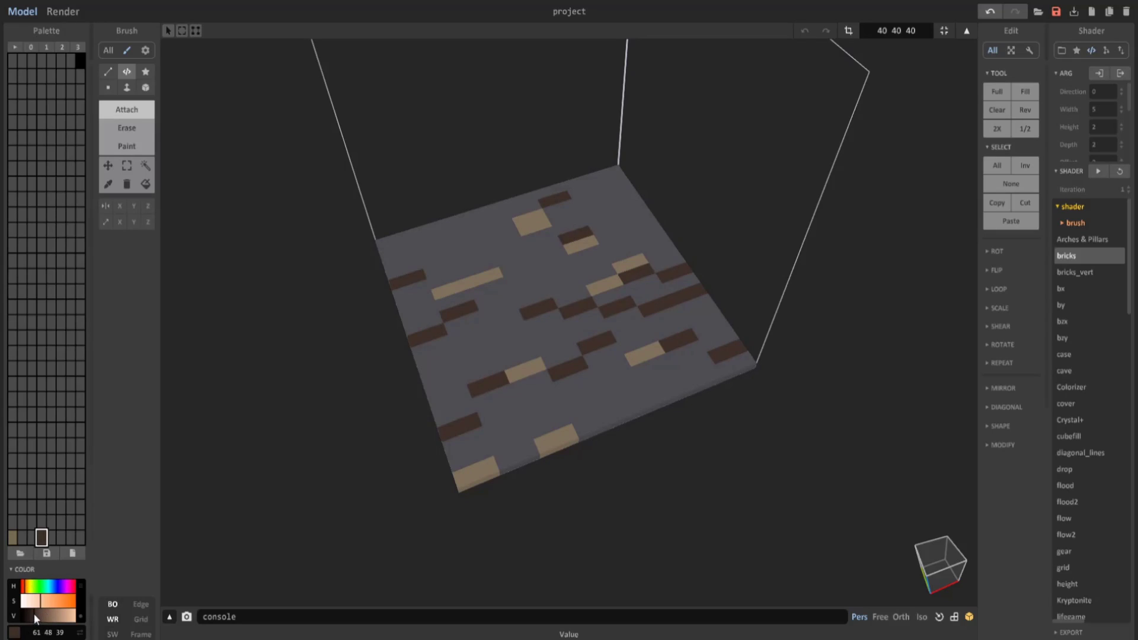
left_click_drag(13, 537, 42, 537, "alt")
left_click(36, 614)
Clear the existing voxels and attach a new bricks-shader slab across the whole floor
right_click_drag(586, 308, 538, 276)
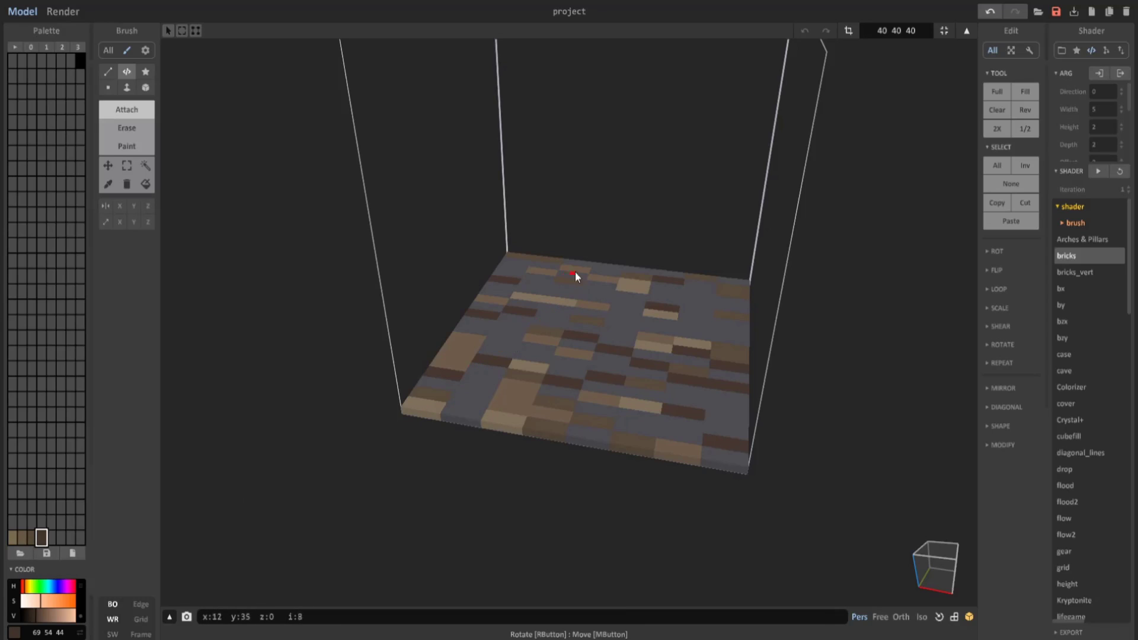
right_click_drag(586, 274, 597, 323)
key("Delete")
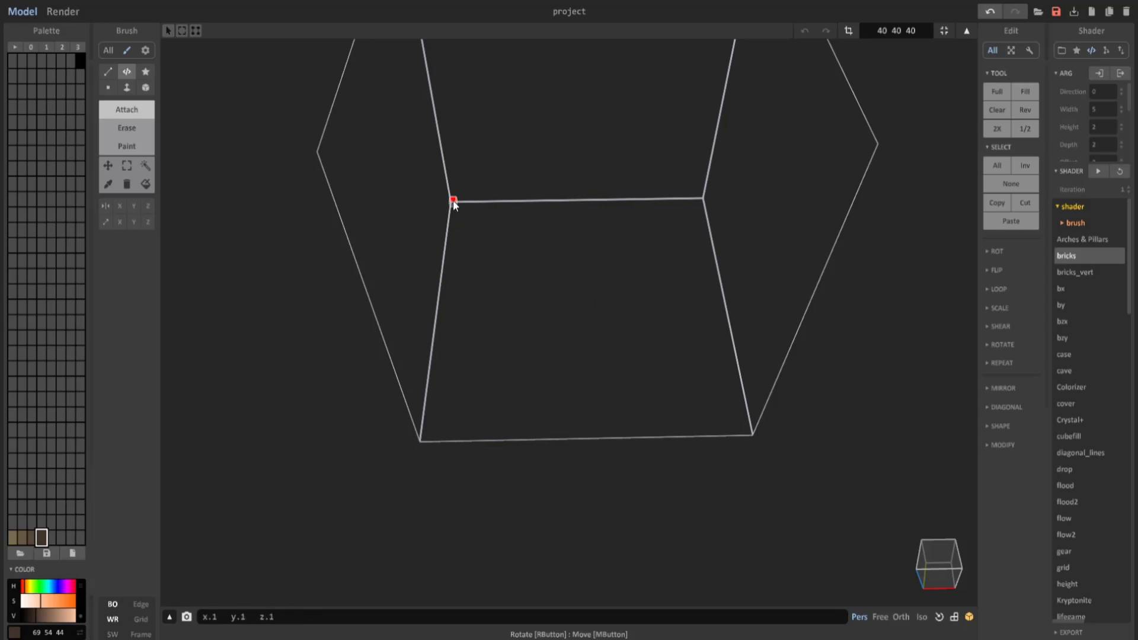
left_click_drag(454, 202, 754, 438)
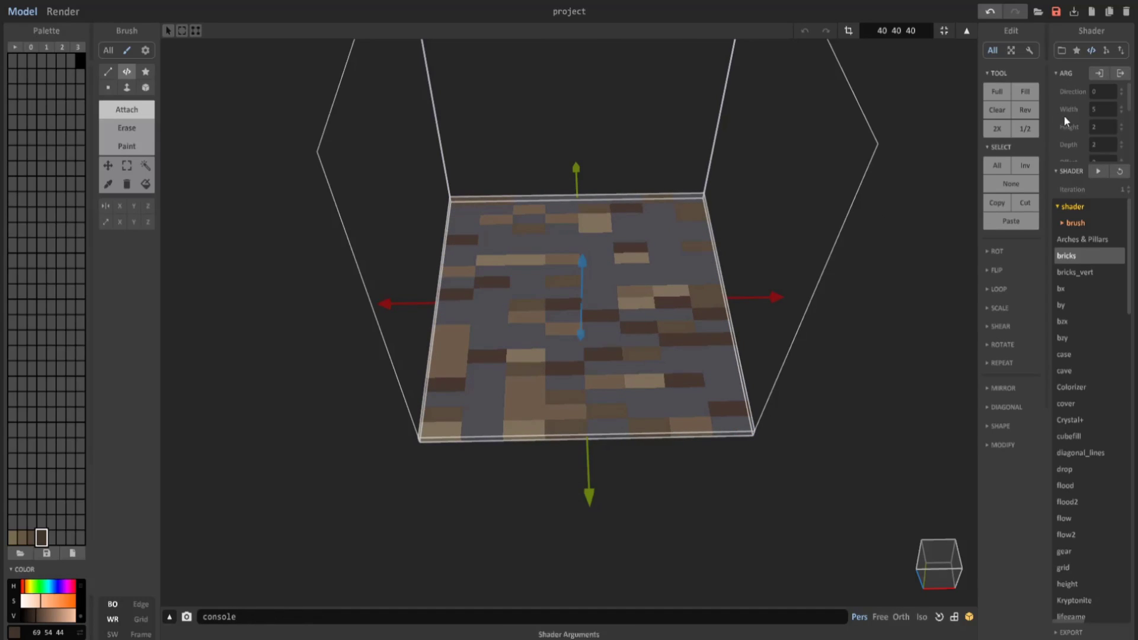
Set the bricks shader's direction to 1, width to 8 and Color B to 4
left_click(1106, 92)
mouse_move(1121, 94)
left_mouse_down()
mouse_move(1132, 83)
mouse_move(1121, 109)
mouse_move(1128, 98)
left_mouse_up()
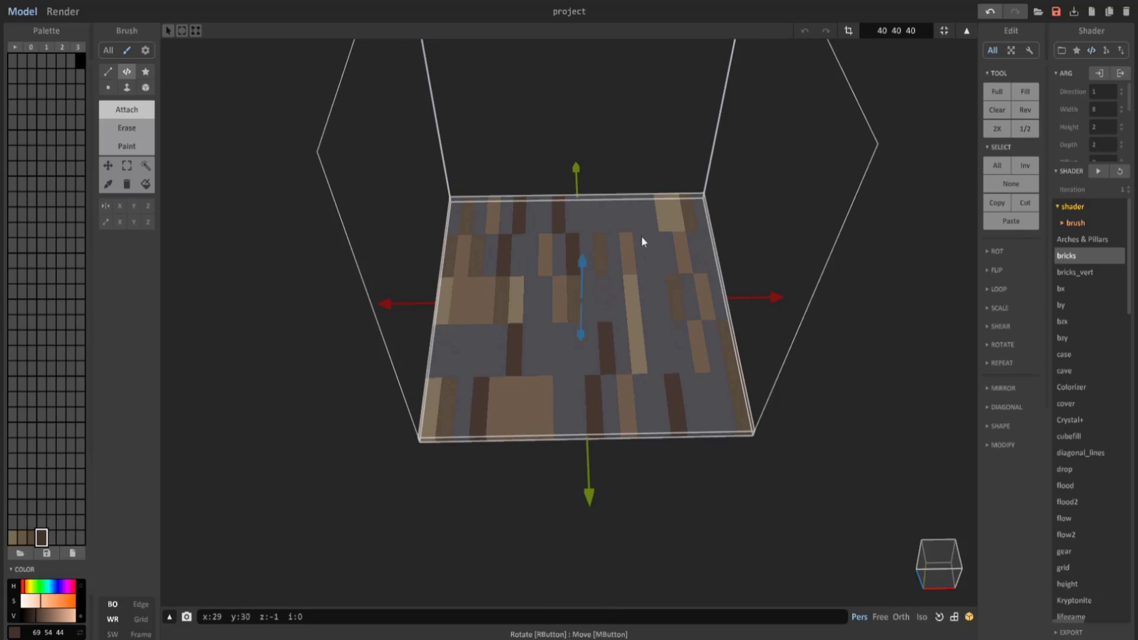
scroll(1118, 137, "down", 2)
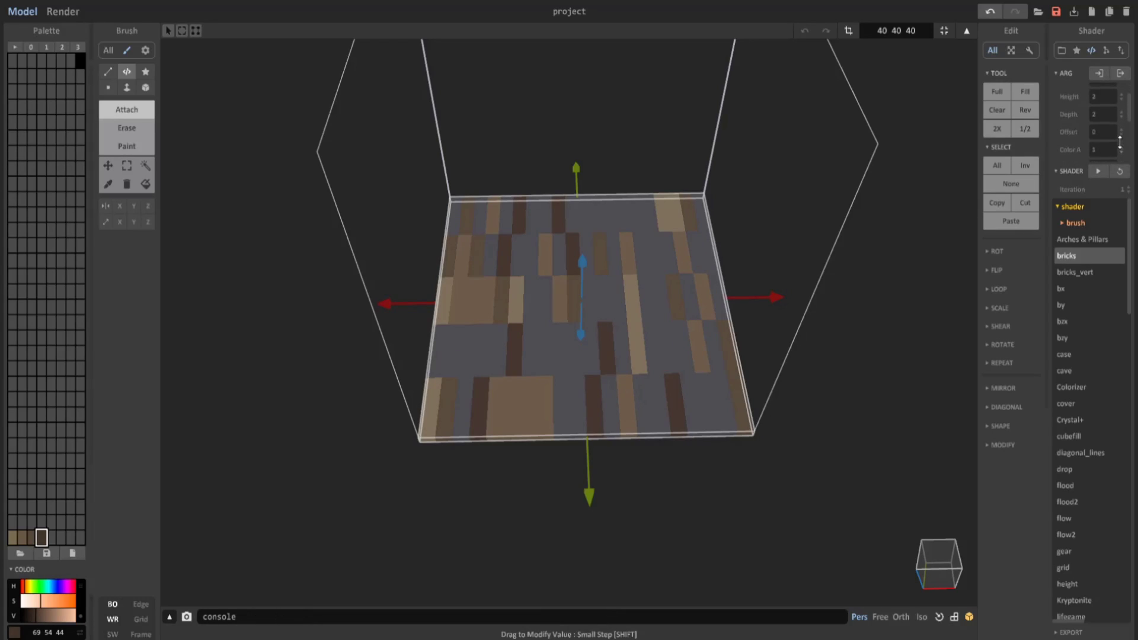
scroll(1063, 143, "down", 1)
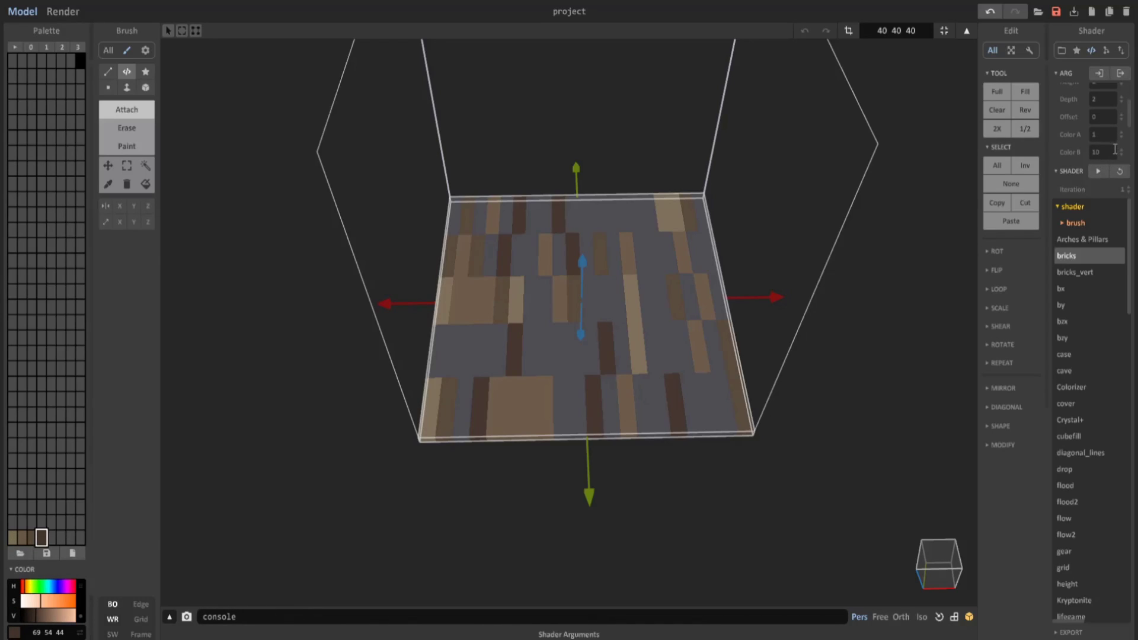
left_click_drag(1115, 150, 1075, 155)
type("4")
key("Return")
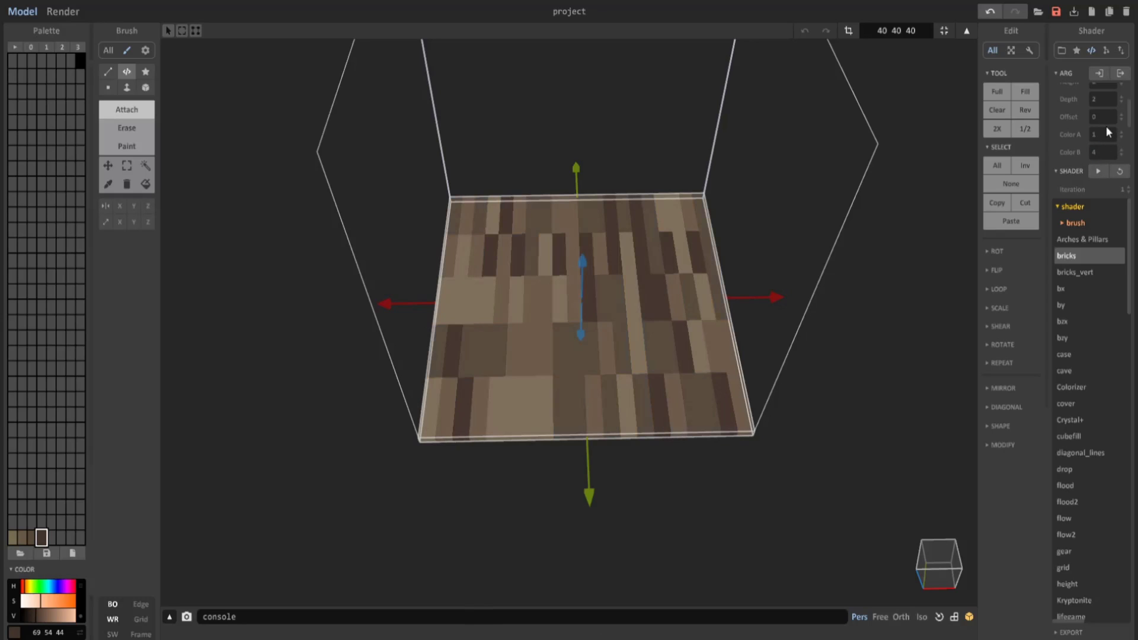
Set the bricks shader's width to 6
right_click_drag(593, 340, 684, 339)
scroll(1119, 127, "up", 1)
scroll(1119, 122, "up", 1)
left_click(1122, 89)
left_click_drag(1122, 89, 1121, 115)
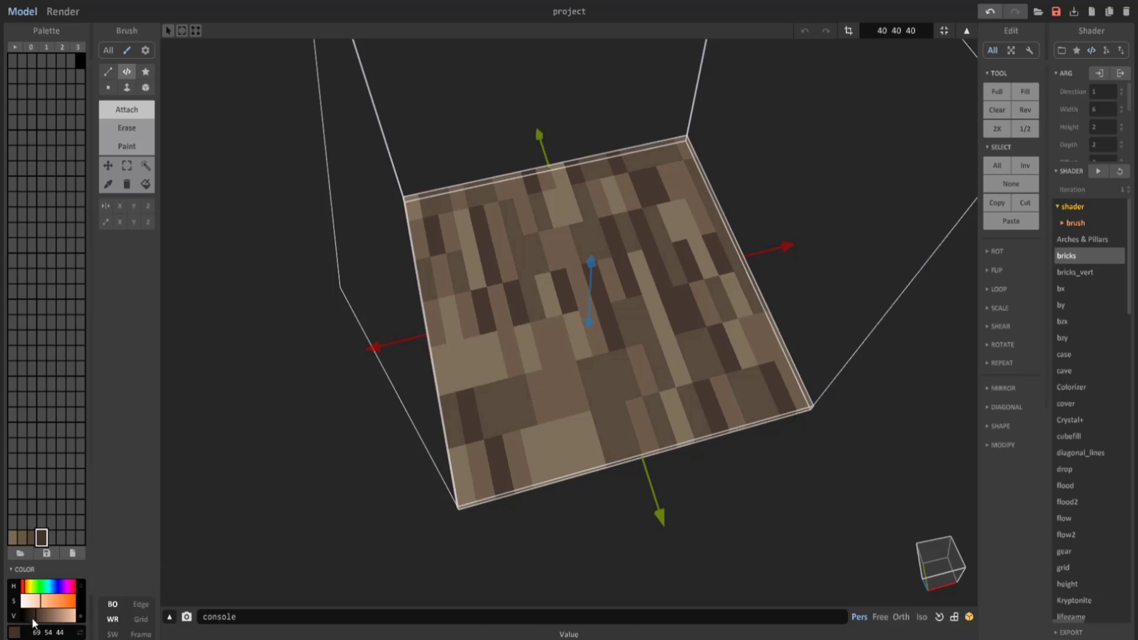
Change the fourth palette brown to RGB 83 65 53 and the first palette colour to RGB 124 108 79
left_click_drag(33, 618, 38, 614)
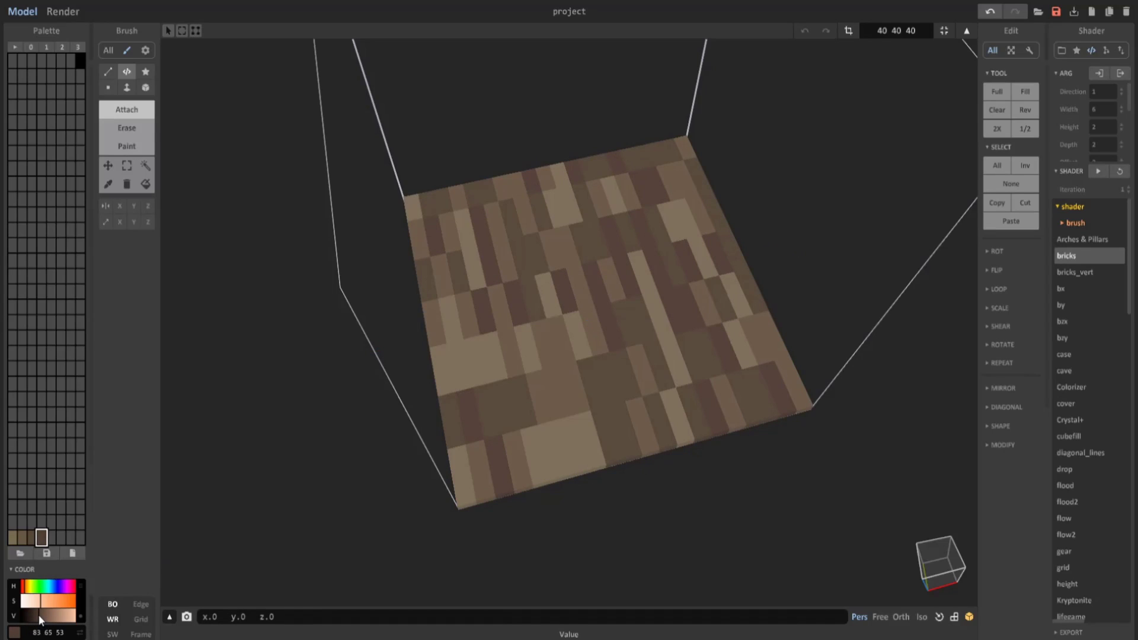
left_click(15, 541)
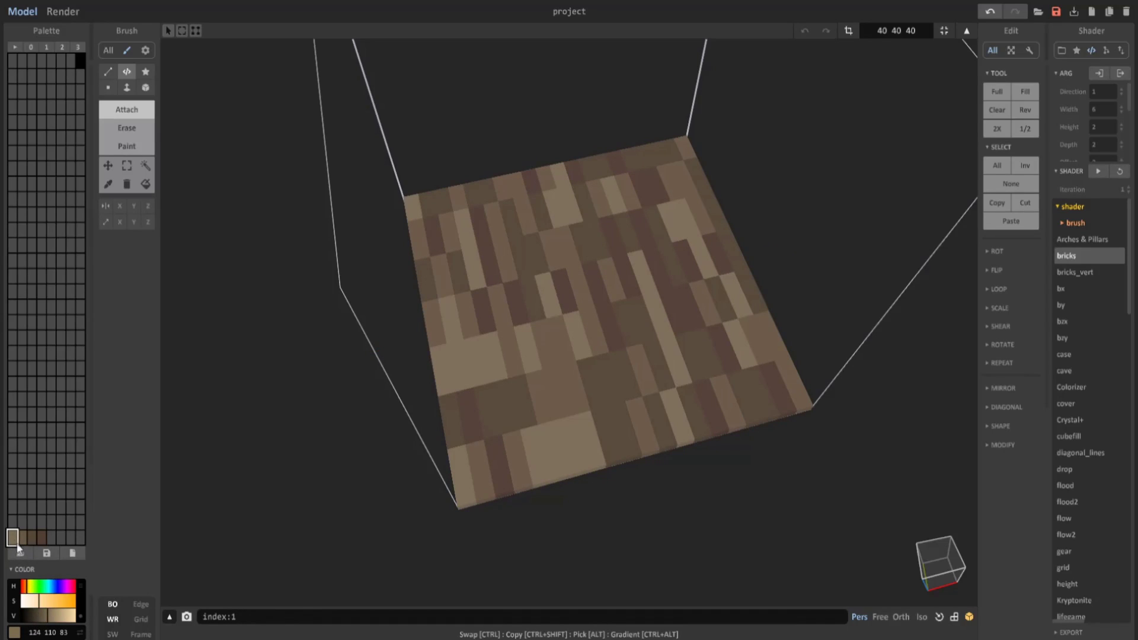
left_click(38, 617)
left_click_drag(38, 618, 43, 617)
left_click(43, 602)
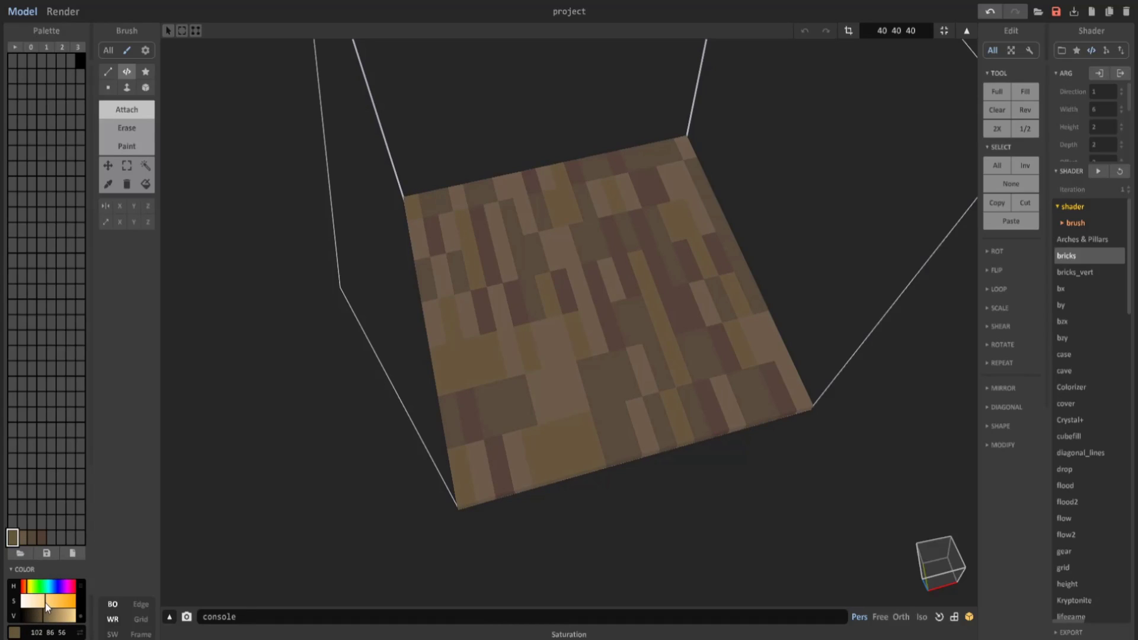
left_click(51, 617)
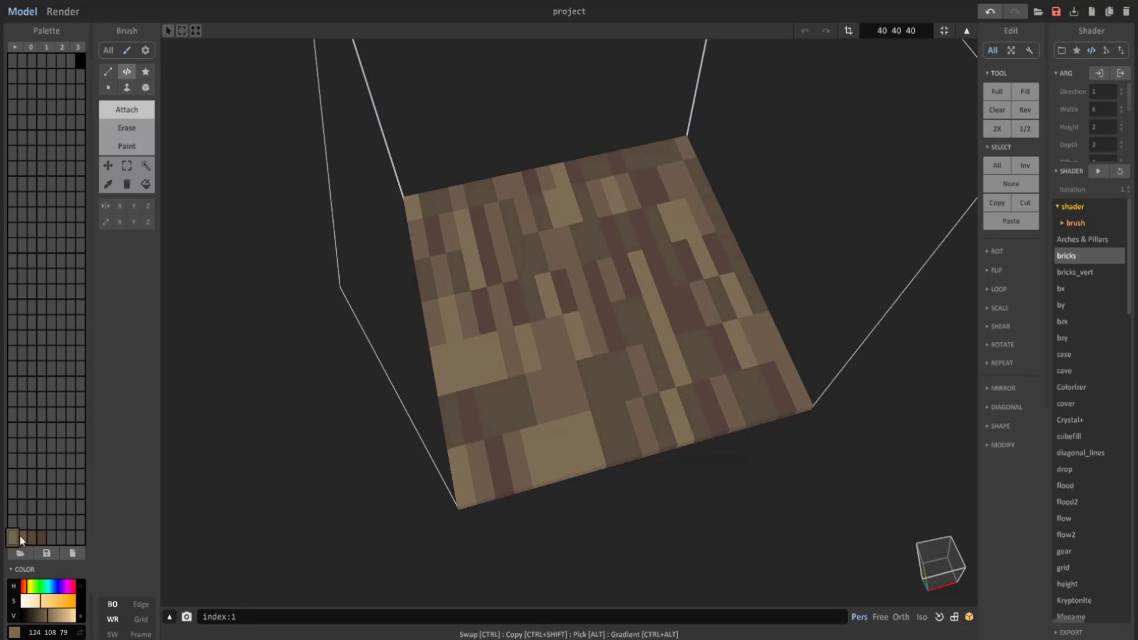
Recreate the palette gradient from the first brown to the fourth and check it on the floor
left_click(41, 538)
right_click_drag(553, 323, 582, 221)
scroll(582, 219, "up", 3)
middle_click_drag(582, 219, 531, 294)
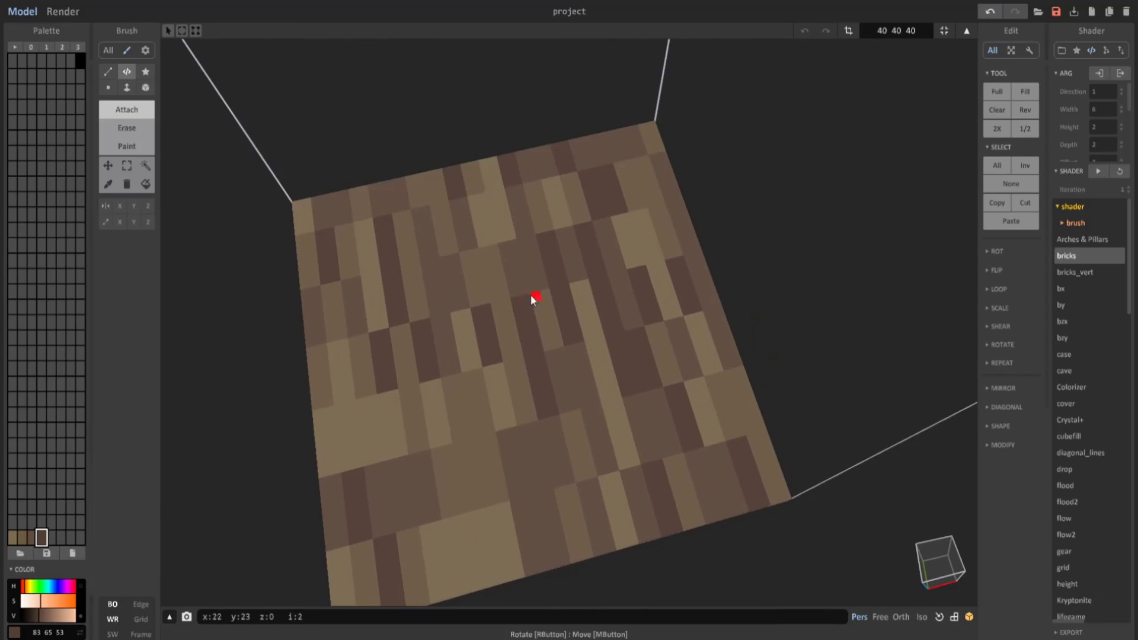
Set the fifth palette colour to a dark brown, RGB 67 51 45, for the plank seams
left_click(51, 537)
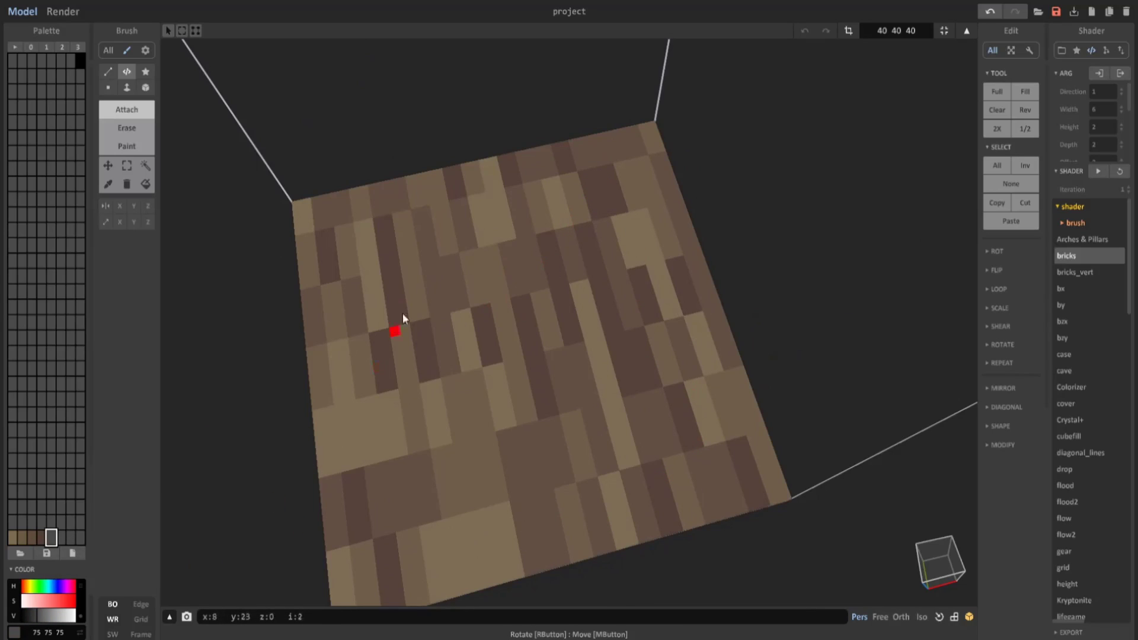
left_click(22, 589)
left_click(38, 601)
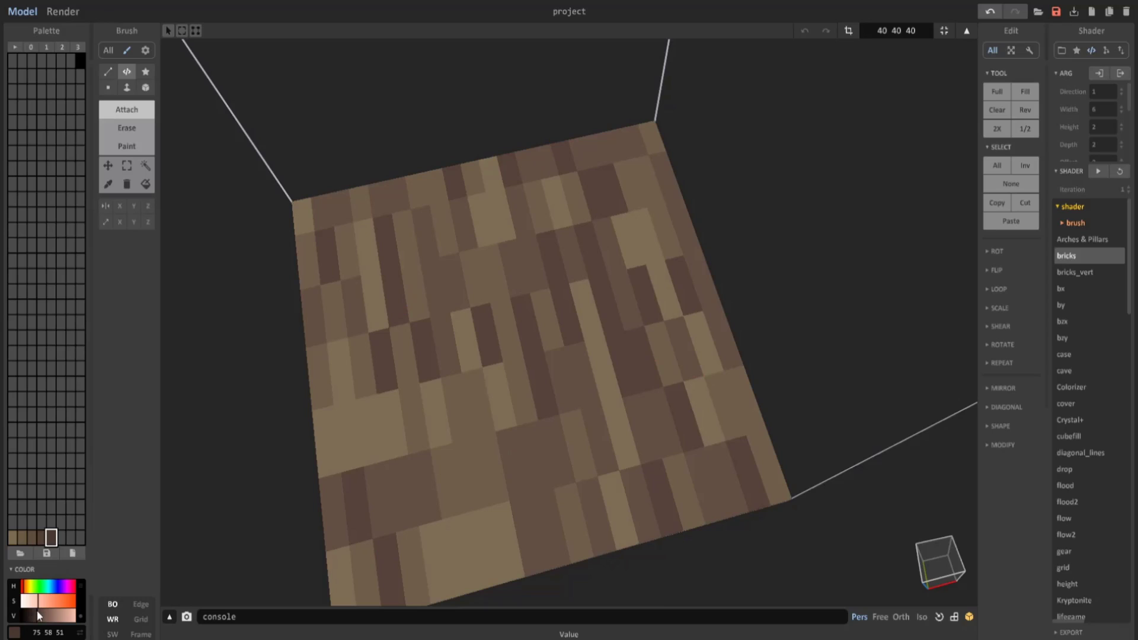
Paint one straight dark-brown seam along the full length of the floor, seen from above
left_click(140, 147)
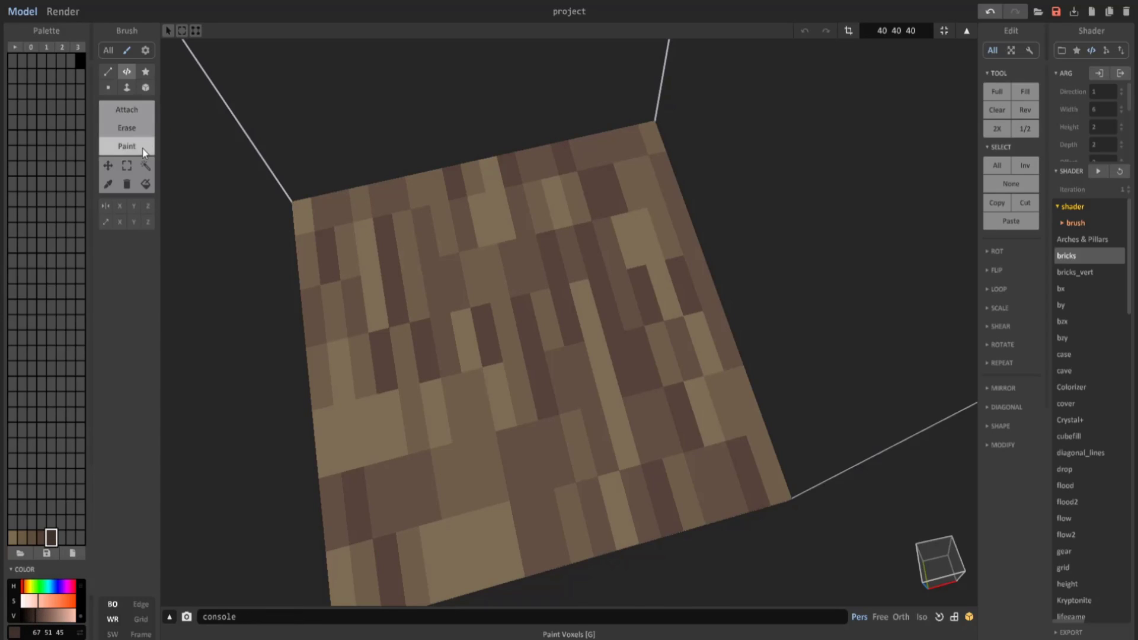
left_click(109, 71)
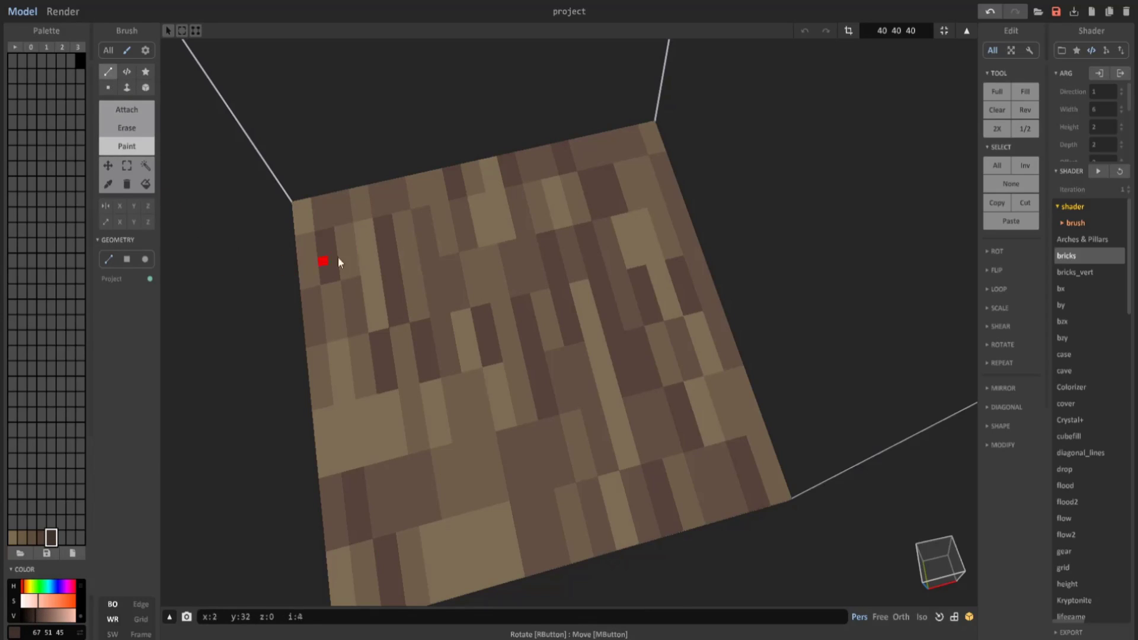
mouse_move(610, 137)
left_mouse_down()
mouse_move(657, 340)
mouse_move(726, 517)
mouse_move(742, 520)
left_mouse_up()
left_click(926, 560)
left_click_drag(606, 121, 605, 463)
Select the long seam and copy it at even spacing across the floor, then clear the selection
left_click(145, 166)
left_click(606, 258)
left_click_drag(606, 260, 457, 265, "ctrl")
left_click_drag(458, 265, 408, 259, "ctrl")
key("ctrl+d")
Paint short, staggered dark-brown cross seams between the long seams to divide the floor into planks
key("b")
key("g")
left_click_drag(373, 182, 405, 182)
left_click_drag(407, 226, 456, 226)
left_click_drag(457, 190, 507, 191)
left_click_drag(507, 261, 456, 261)
left_click(482, 349)
left_click(534, 305)
left_click(516, 401)
left_click(566, 244)
left_click(629, 164)
left_click(648, 314)
left_click(650, 421)
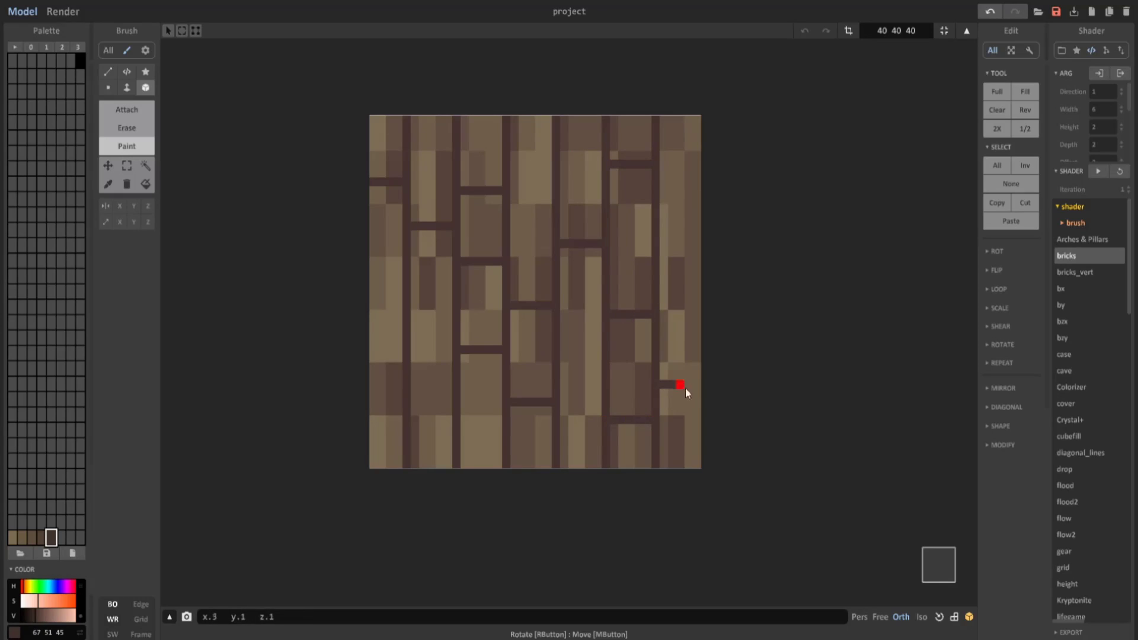
left_click(682, 147)
left_click(403, 330)
left_click(410, 375)
left_click(448, 445)
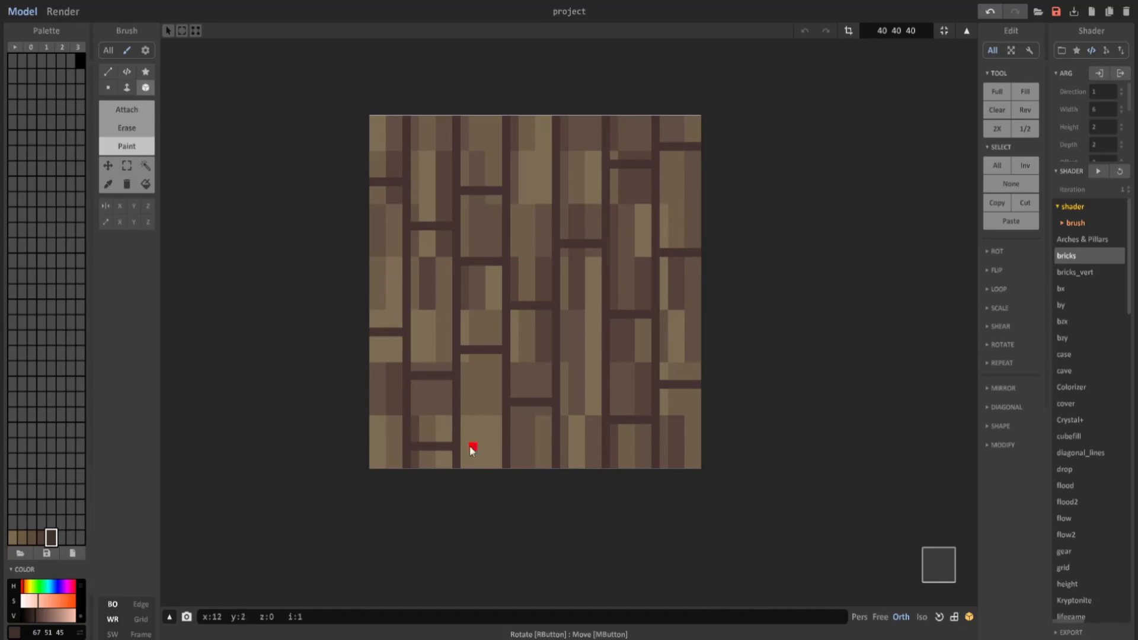
Fit the model volume to the floor slab, giving it a size of 40 × 40 × 1
right_click_drag(468, 453, 626, 326)
scroll(629, 332, "down", 3)
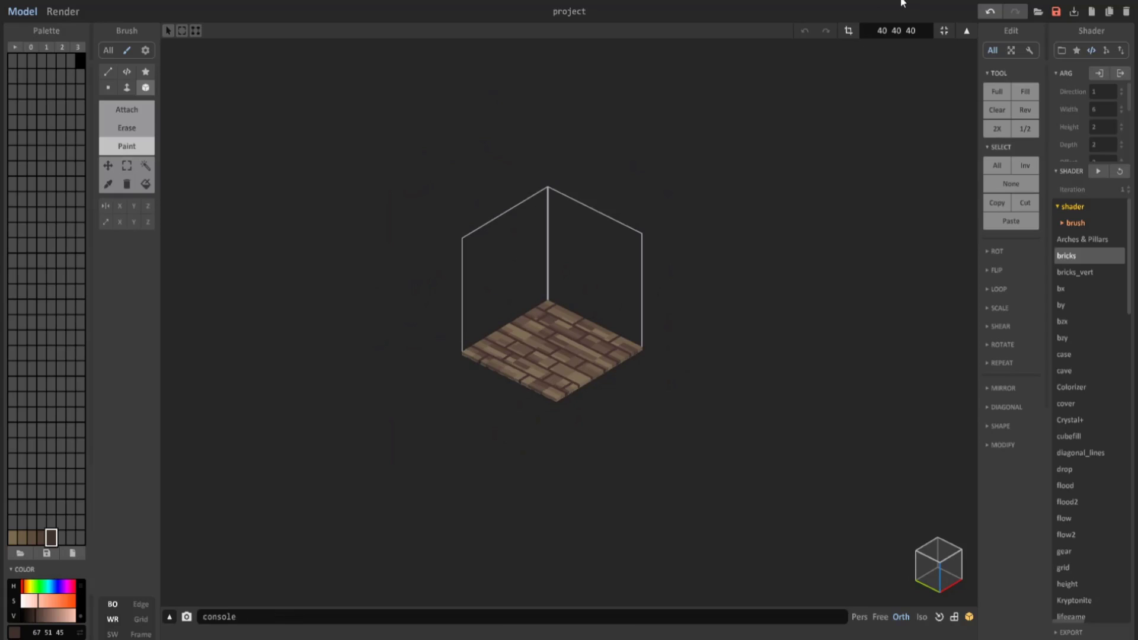
left_click(944, 31)
scroll(654, 298, "up", 2)
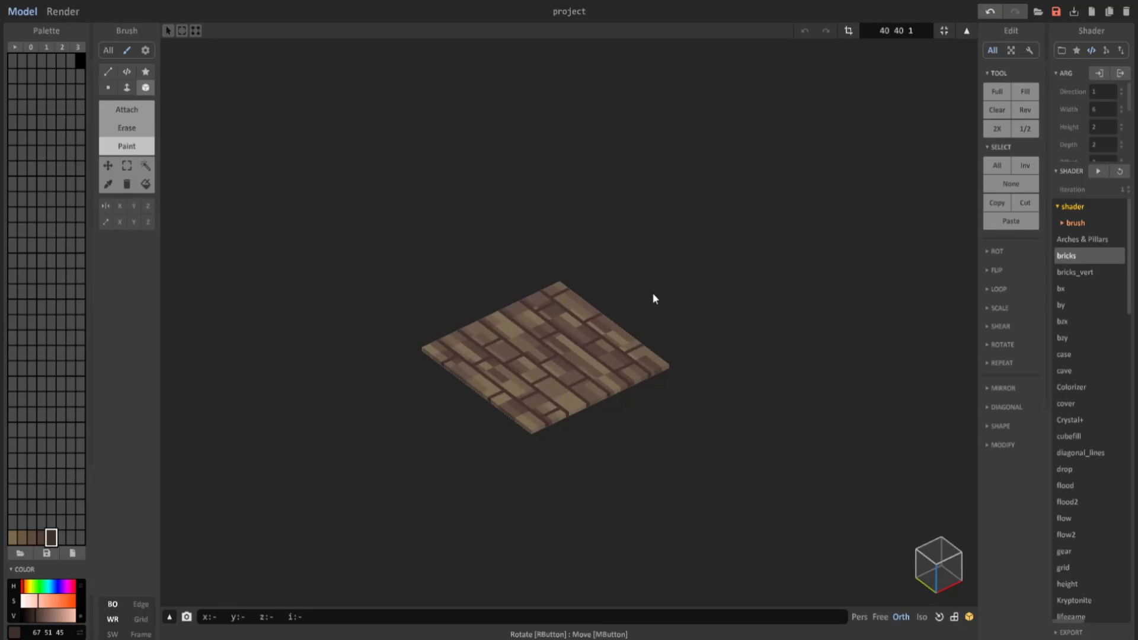
Preview the plank floor in Render mode and return to Model mode
left_click(63, 12)
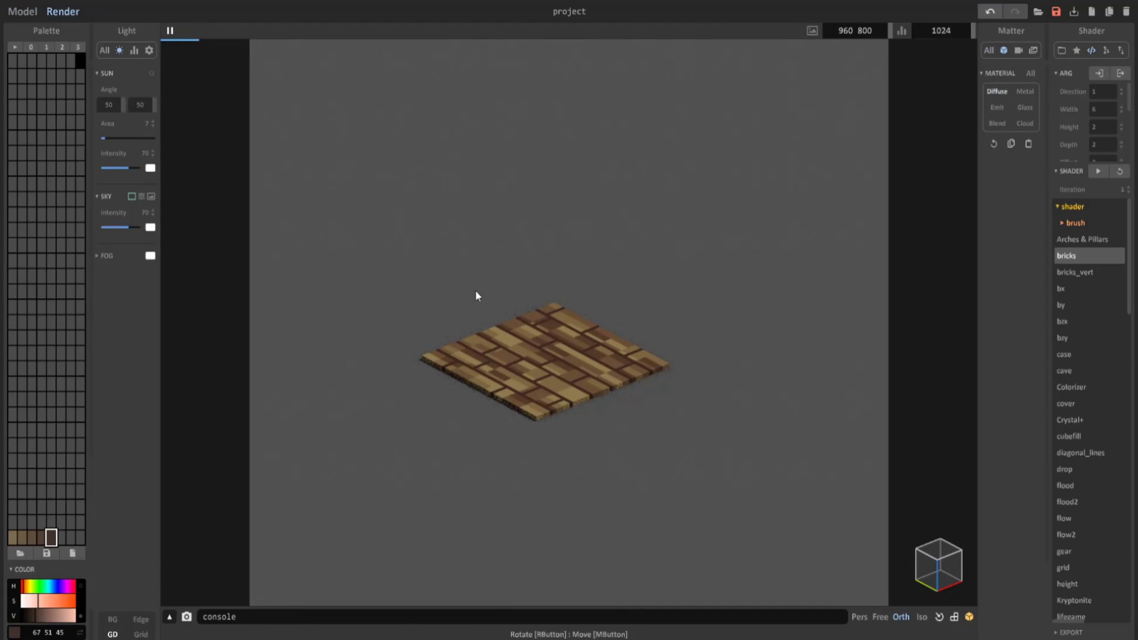
right_click_drag(498, 314, 507, 325)
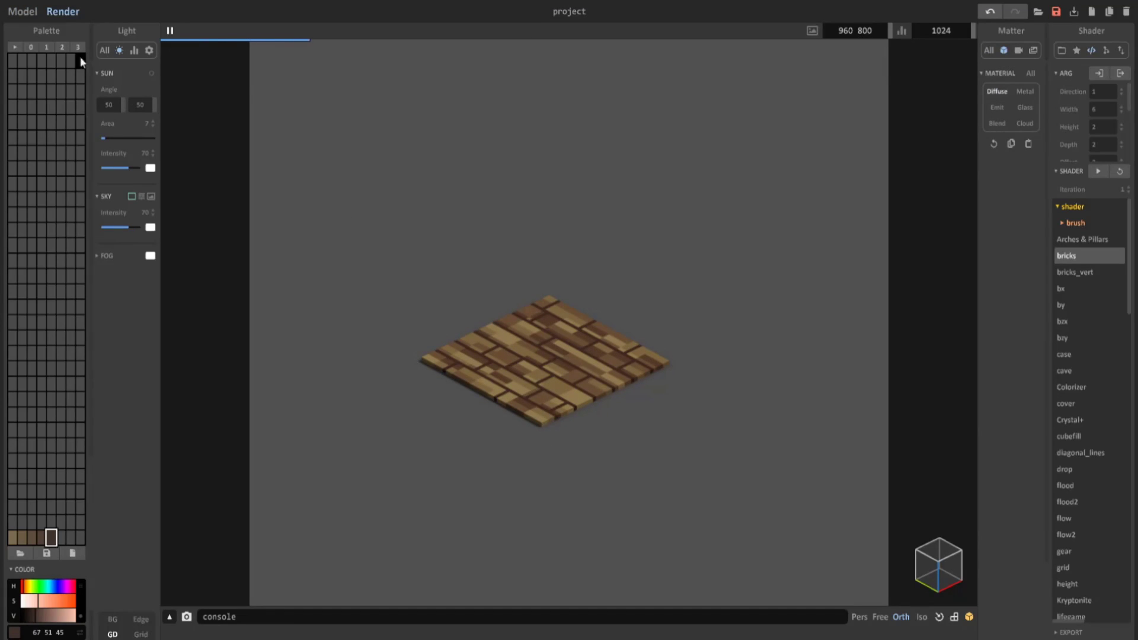
left_click(17, 10)
Build a full-height grey wall with a tall narrow recess in a new 40 × 40 × 40 object beside the floor
right_click_drag(604, 293, 517, 318)
left_click(944, 31)
left_click(813, 30)
mouse_move(504, 445)
right_mouse_down()
mouse_move(661, 381)
mouse_move(442, 371)
right_mouse_up()
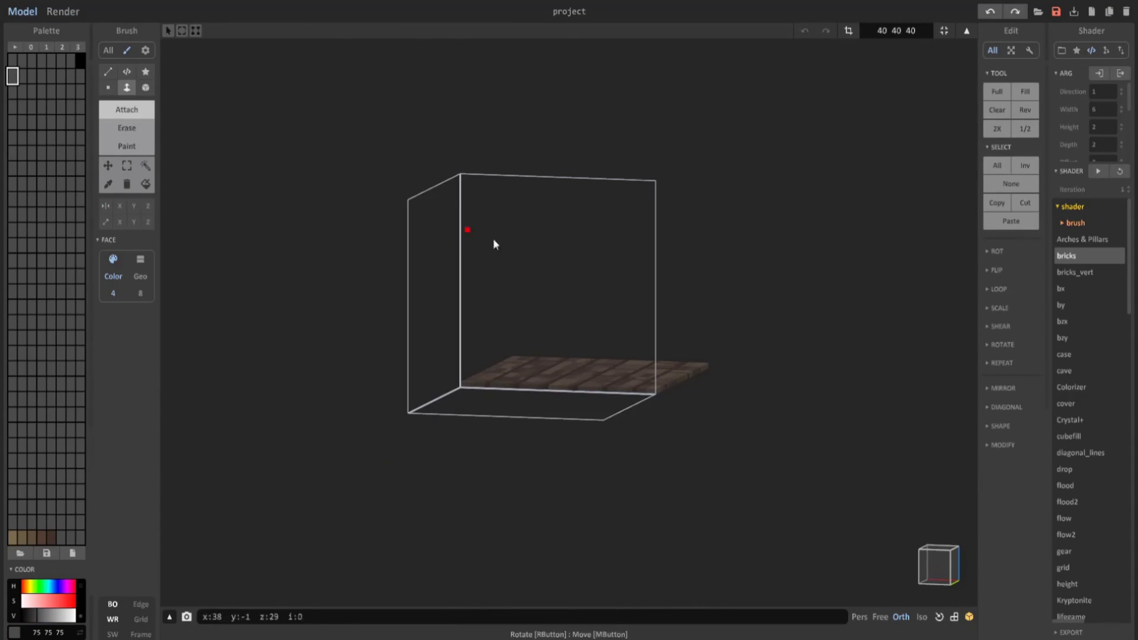
left_click(492, 243)
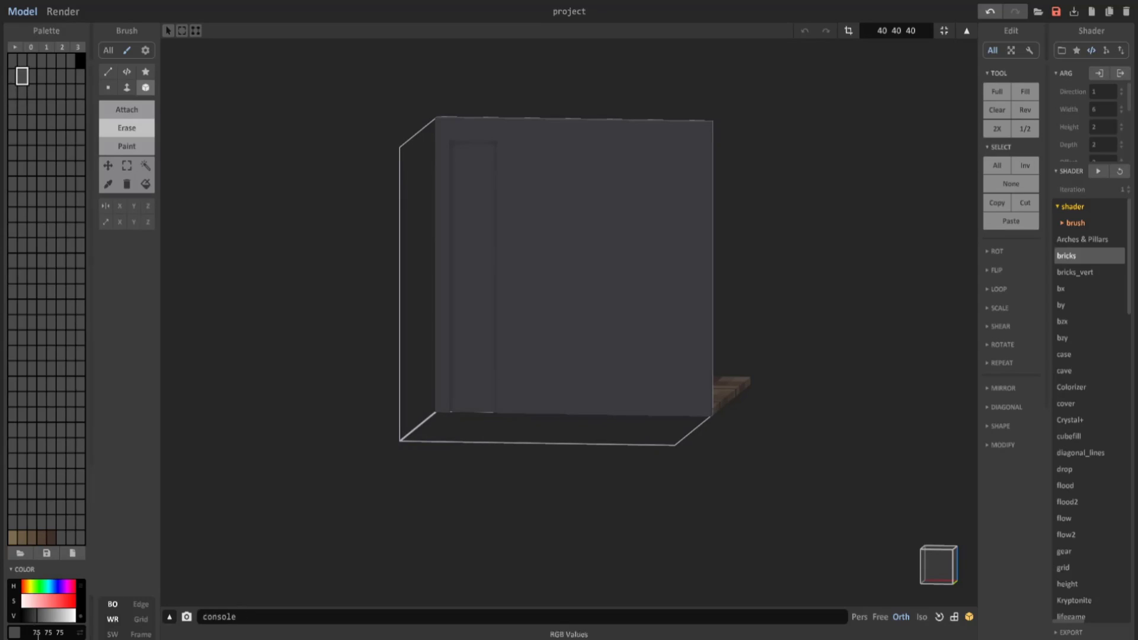
Mix a pale blue colour, 172 196 195, and paint the back face of the wall's first recess with it
left_click(22, 76)
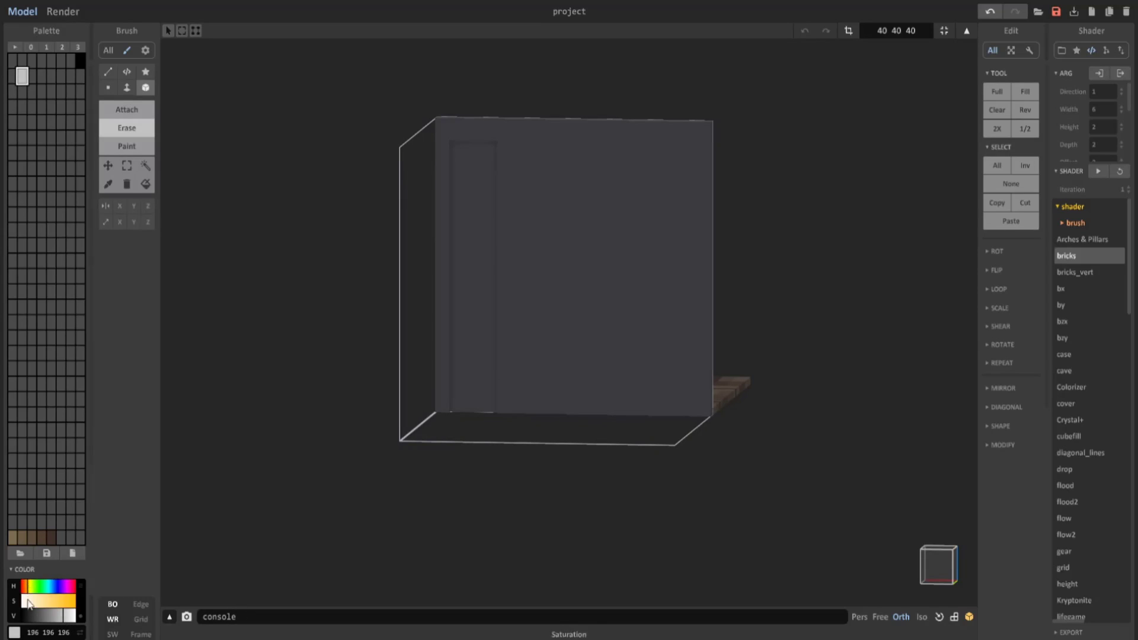
left_click(27, 600)
left_click(48, 586)
left_click(127, 87)
key("g")
left_click(474, 169)
Carve three more tall narrow recesses into the wall, evenly spaced beside the pale blue one
key("b")
left_click_drag(515, 145, 557, 418)
right_click_drag(557, 420, 539, 408)
scroll(557, 415, "up", 1)
left_click_drag(597, 155, 638, 458)
left_click_drag(662, 156, 706, 472)
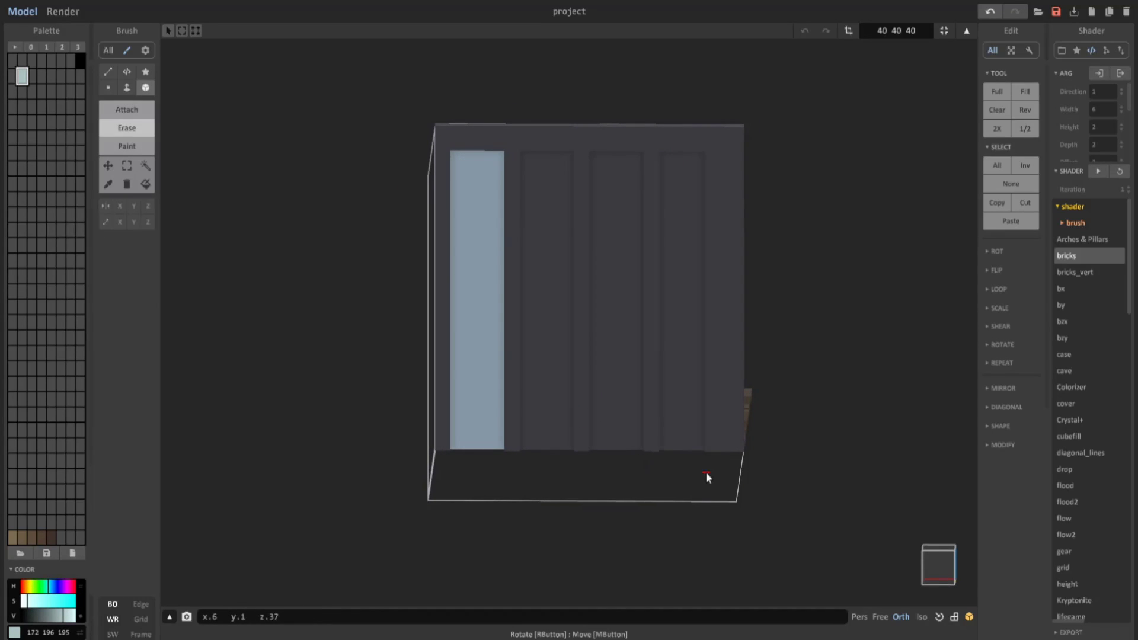
Fill the backs of the three remaining wall recesses with the same pale blue
left_click(145, 166)
left_click_drag(478, 263, 620, 274, "ctrl")
left_click_drag(620, 274, 684, 280, "ctrl")
left_click(127, 87)
Extend the wall's top face in its own grey and fit the wall's volume to 38 × 3 × 40
mouse_move(676, 260)
right_mouse_down()
mouse_move(615, 258)
mouse_move(676, 261)
mouse_move(627, 287)
mouse_move(839, 245)
mouse_move(788, 244)
mouse_move(574, 152)
right_mouse_up()
left_click(966, 30)
left_click(966, 30)
left_click(966, 31)
left_click(930, 582)
left_click(779, 244)
key("Tab")
scroll(902, 31, "up", 1)
right_click_drag(415, 137, 557, 137)
key("t")
left_click(766, 93, "alt")
left_click(766, 93)
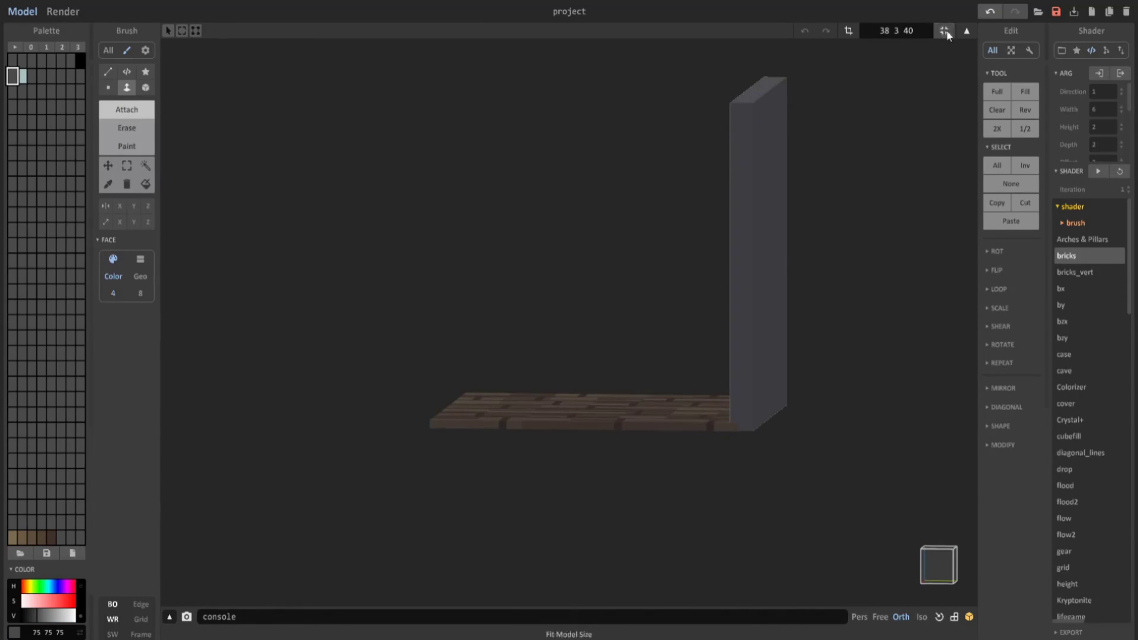
key("Tab")
Set the orthographic projection and show the floor and window wall in Render mode
right_click_drag(830, 178, 984, 302)
left_click(880, 617)
left_click(900, 616)
scroll(723, 422, "down", 5)
middle_click_drag(630, 323, 615, 409)
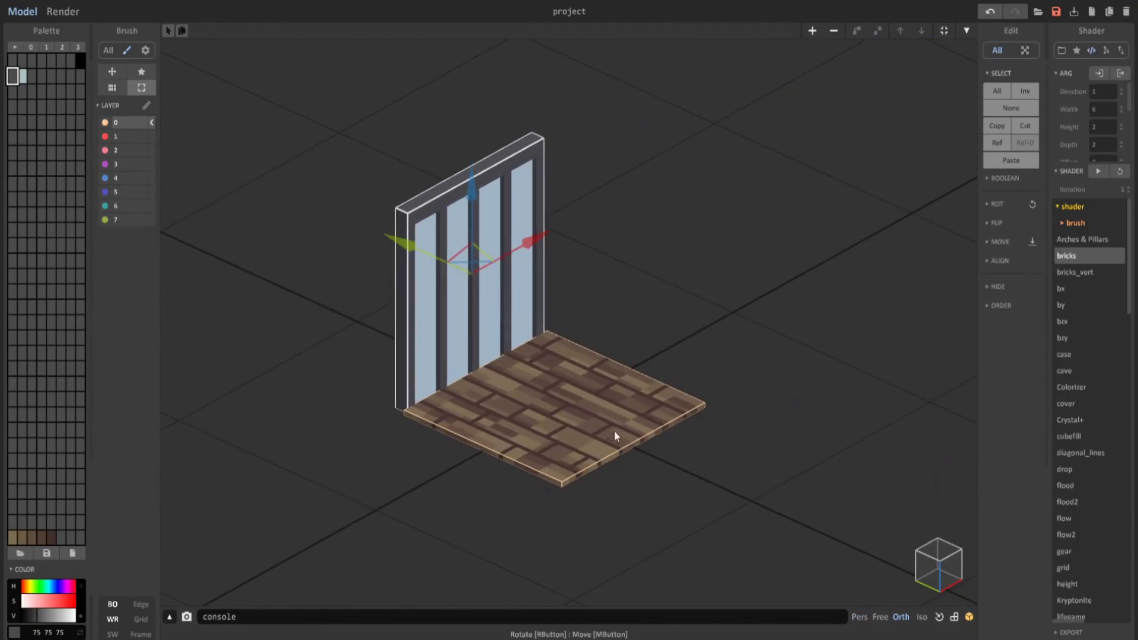
left_click(62, 11)
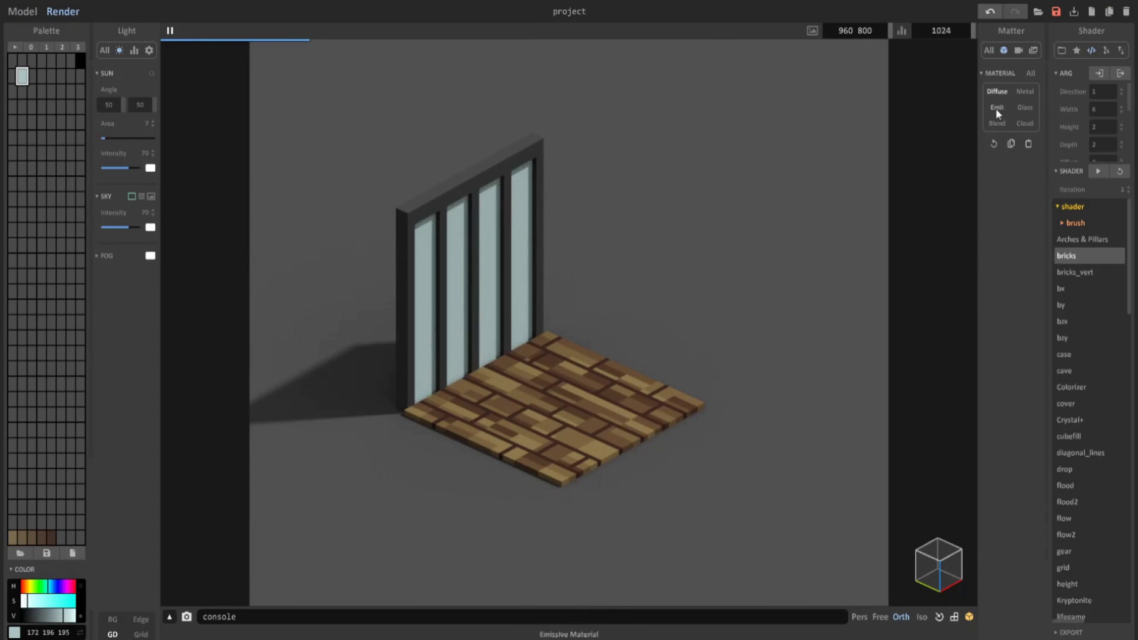
Give the pale blue window panes an emissive material and turn on bloom with a size of 20
left_click(1008, 198)
left_click(1004, 227)
left_click(1018, 50)
left_click(1035, 314)
left_click(995, 374)
left_click(995, 375)
right_click_drag(645, 421, 559, 318)
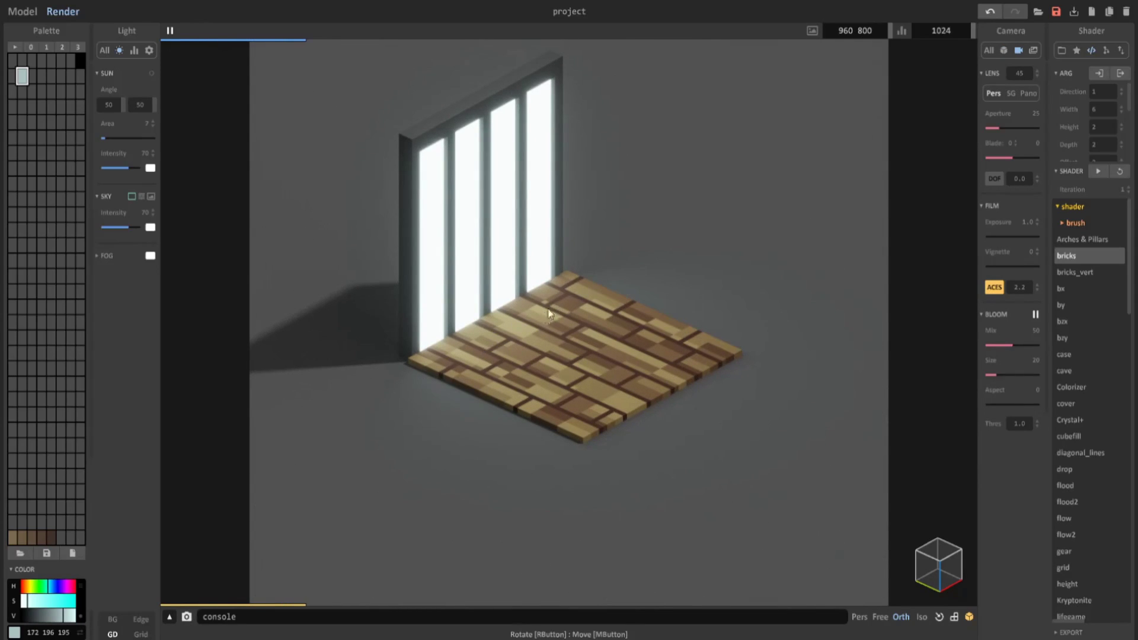
Give the 110 94 70 plank colour a Metal material with a metallic value of 17
left_click(564, 274, "alt")
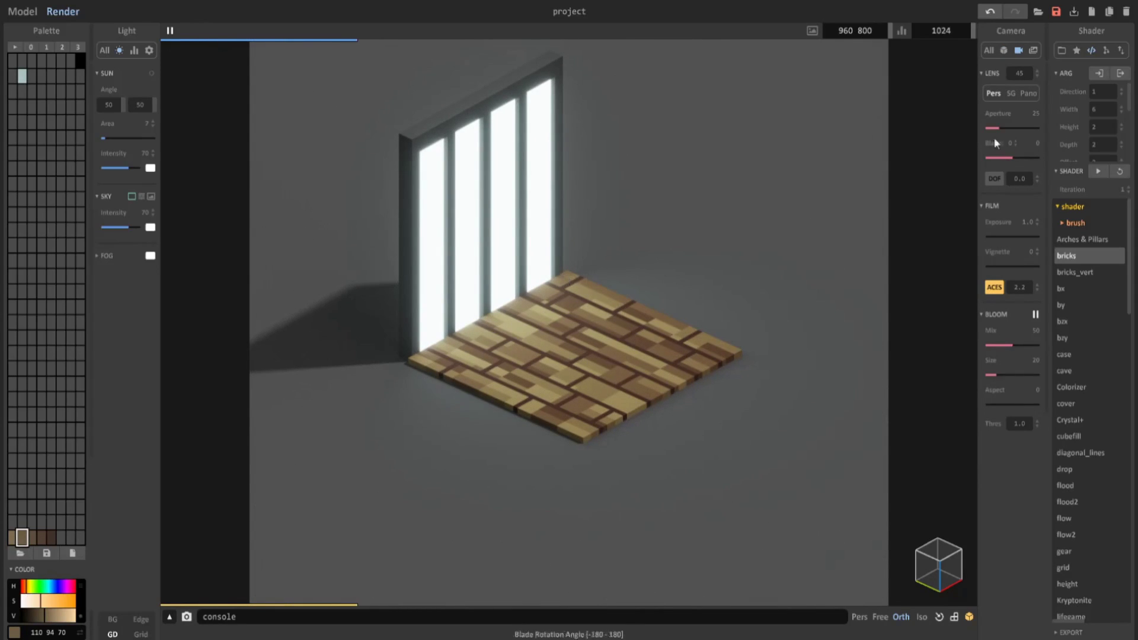
left_click(1004, 50)
left_click(1025, 92)
left_click(995, 257)
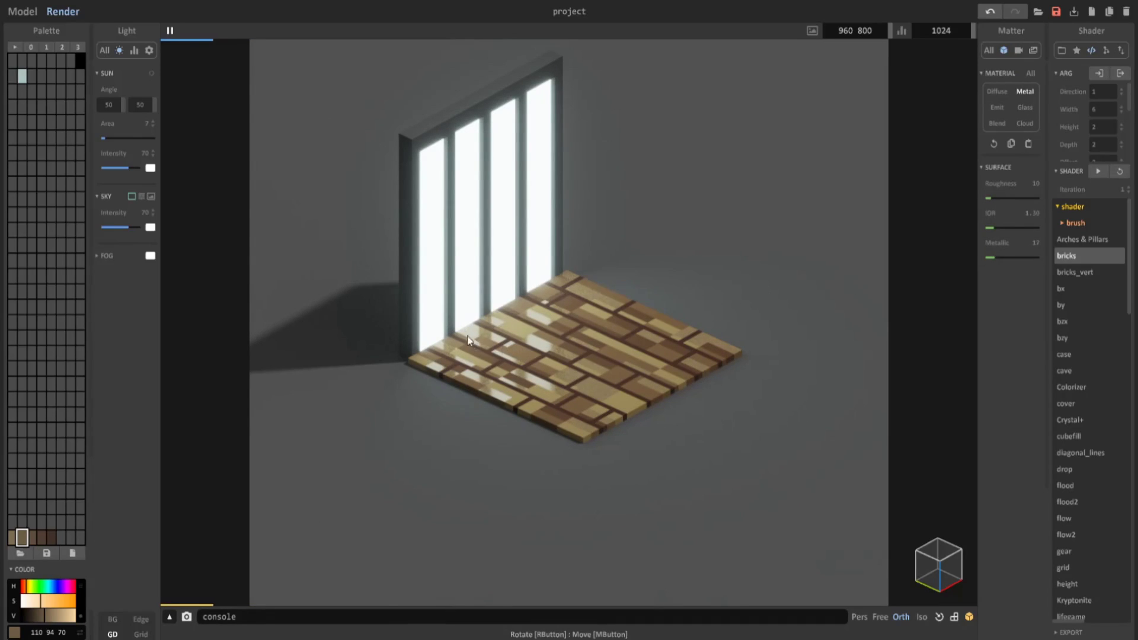
left_click(989, 228)
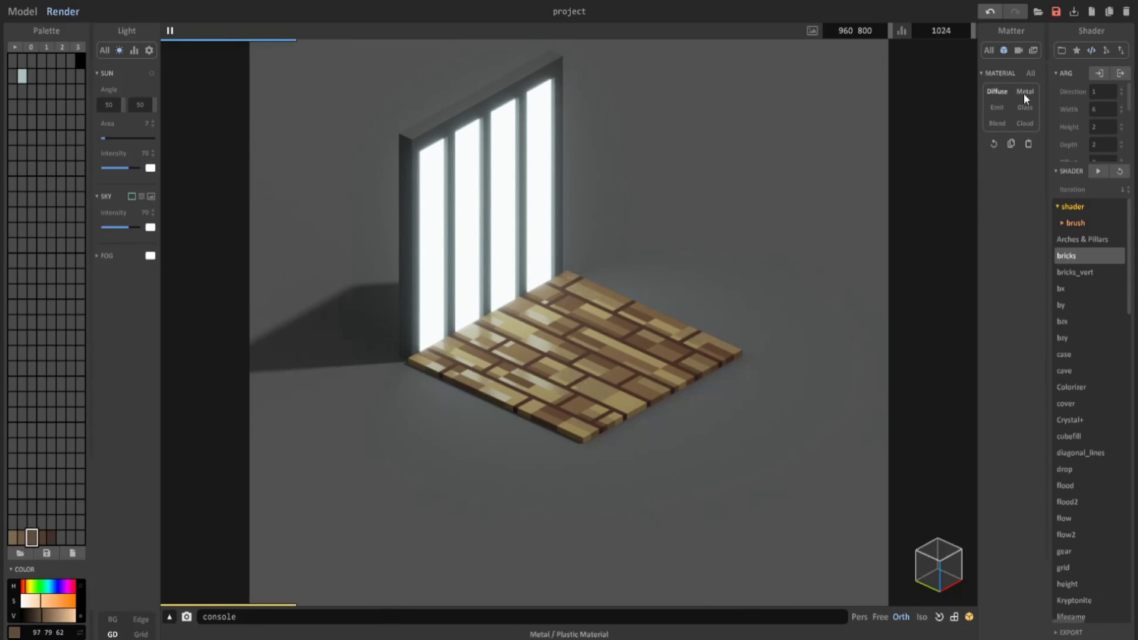
Set metallic to 20 for the 97 79 62 brown and for another plank colour picked from the floor, using the Metal material
left_click(1030, 213)
type("1.2")
left_click(1033, 243)
type("20")
left_click(515, 398)
left_click(1025, 91)
left_click(1037, 243)
type("20")
Pick two more plank colours from the floor and make each Metal with a metallic value of 20
left_click(553, 386)
left_click(539, 363)
left_click(1025, 92)
left_click(1036, 242)
type("20")
left_click(612, 306)
left_click(1024, 92)
left_click(1034, 243)
type("20")
left_click(582, 404)
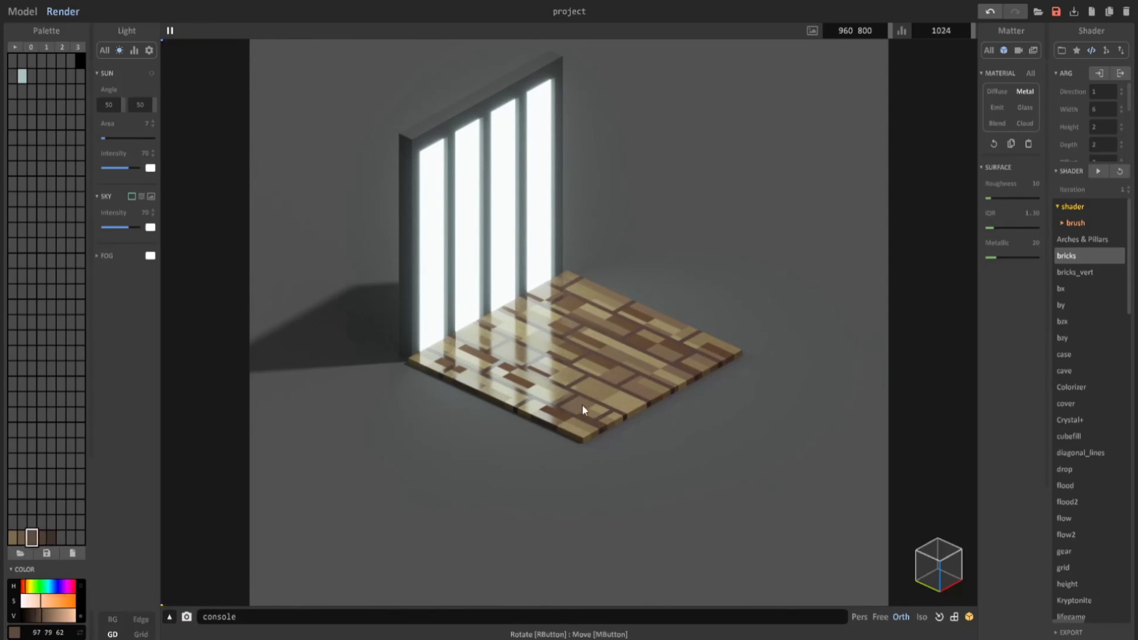
Check the materials of the floor's brown colours and make the 83 65 53 brown Metal with metallic 20
left_click(588, 386)
left_click(594, 358)
left_click(646, 396)
scroll(697, 437, "up", 4)
left_click(13, 537)
left_click(32, 537)
left_click(41, 537)
left_click(1024, 91)
left_click(1035, 243)
type("20")
scroll(586, 380, "down", 3)
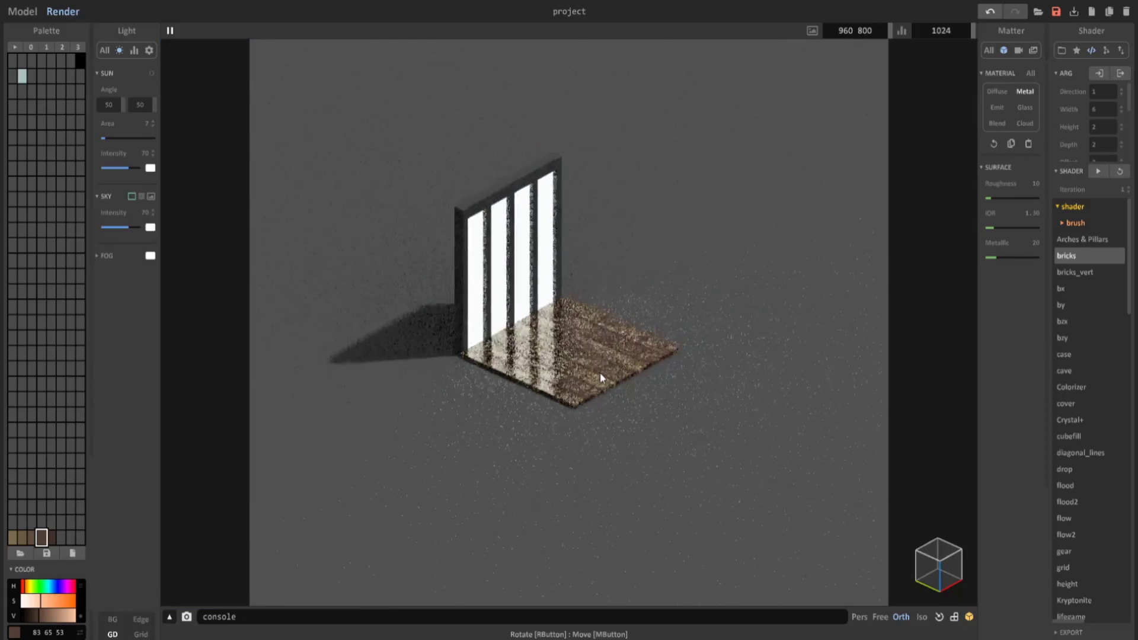
scroll(535, 396, "up", 2)
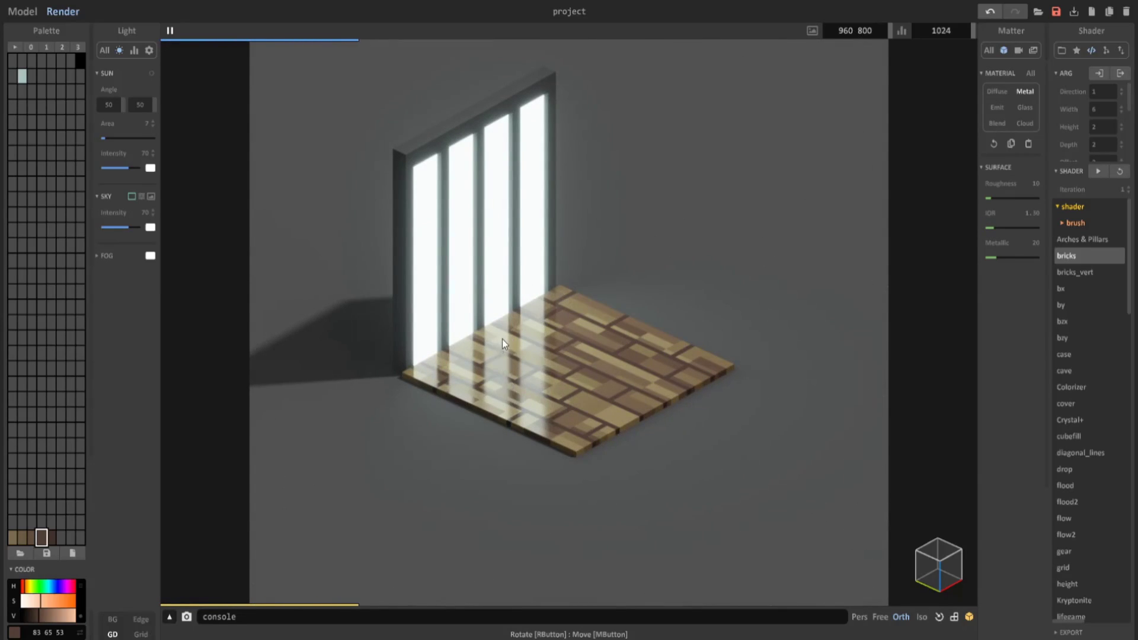
Set the IOR to 1.05 for the 97 79 62 and 83 65 53 plank colours
left_click(528, 335)
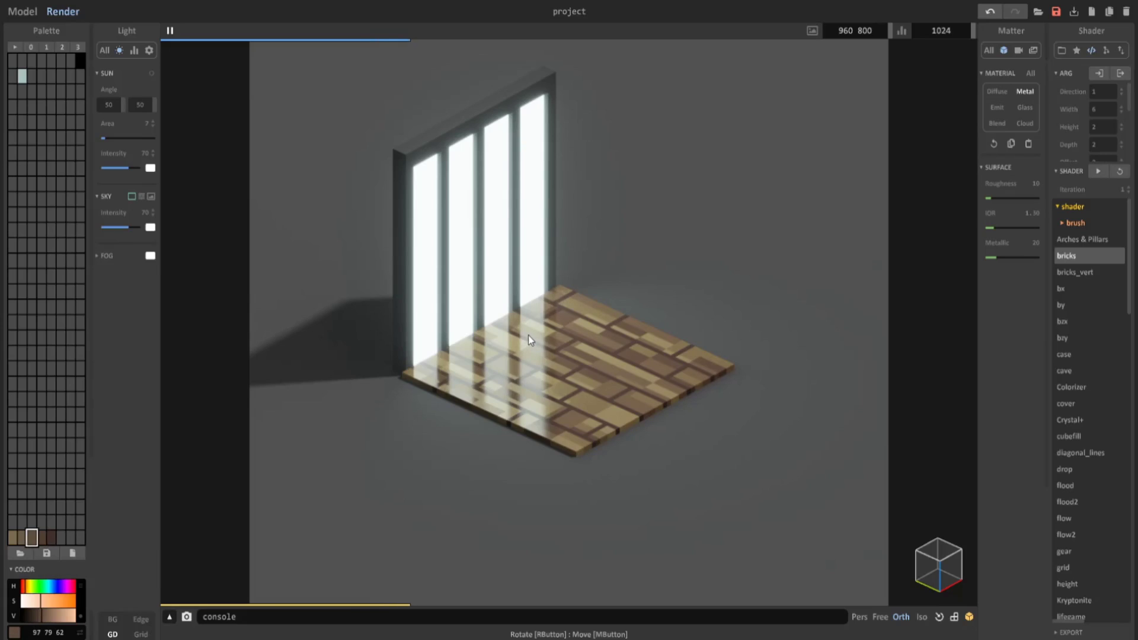
left_click(989, 227)
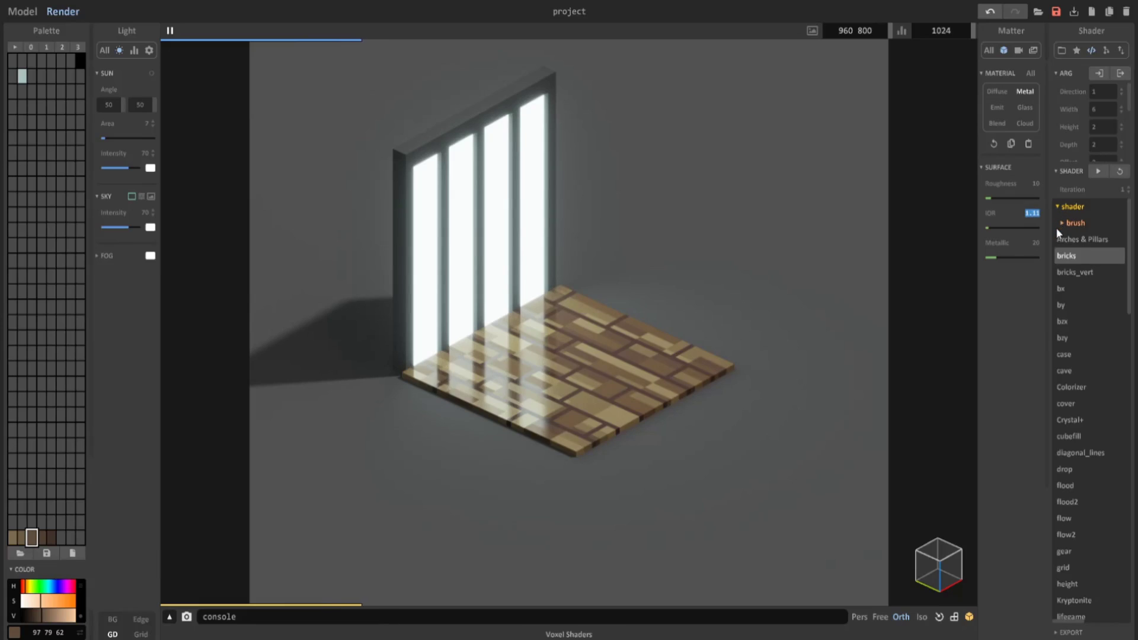
key("BackSpace")
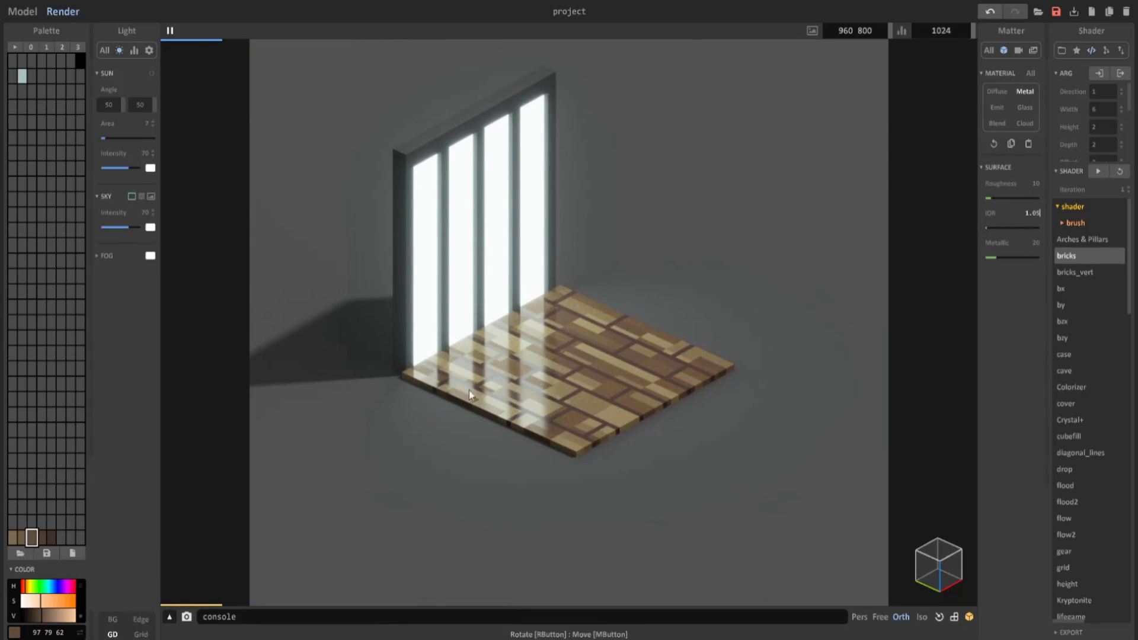
left_click(42, 537)
left_click(1031, 213)
type("1.05")
key("Return")
Apply an IOR of 1.05 to the remaining plank colours, including the 67 51 45 brown
left_click(22, 536)
left_click(1032, 213)
key("ctrl+z")
key("ctrl+z")
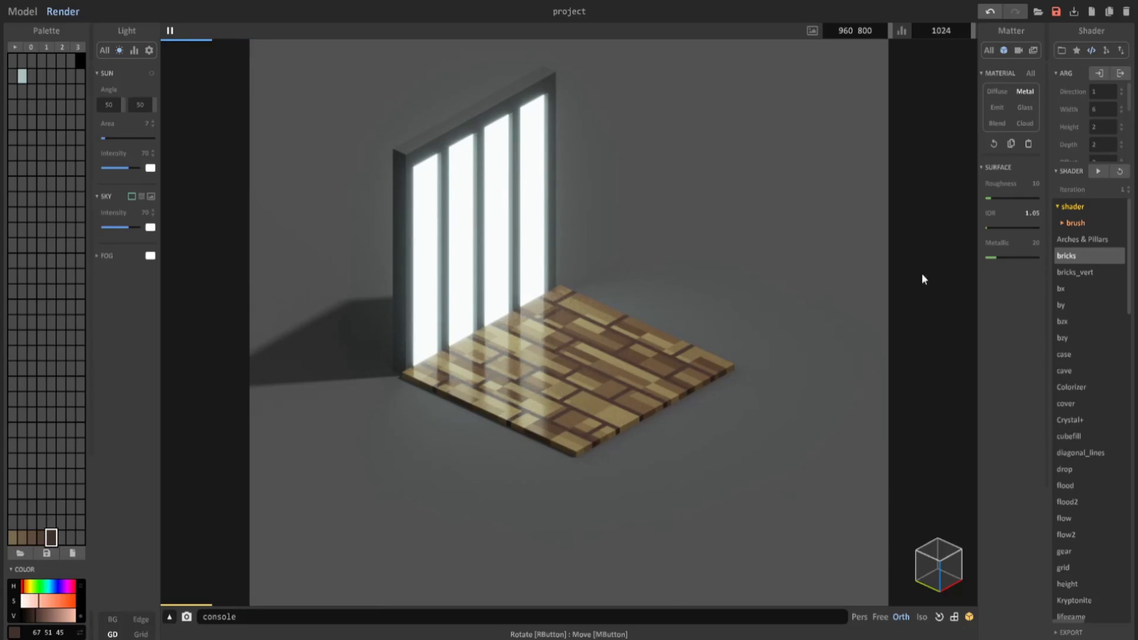
scroll(730, 273, "down", 1)
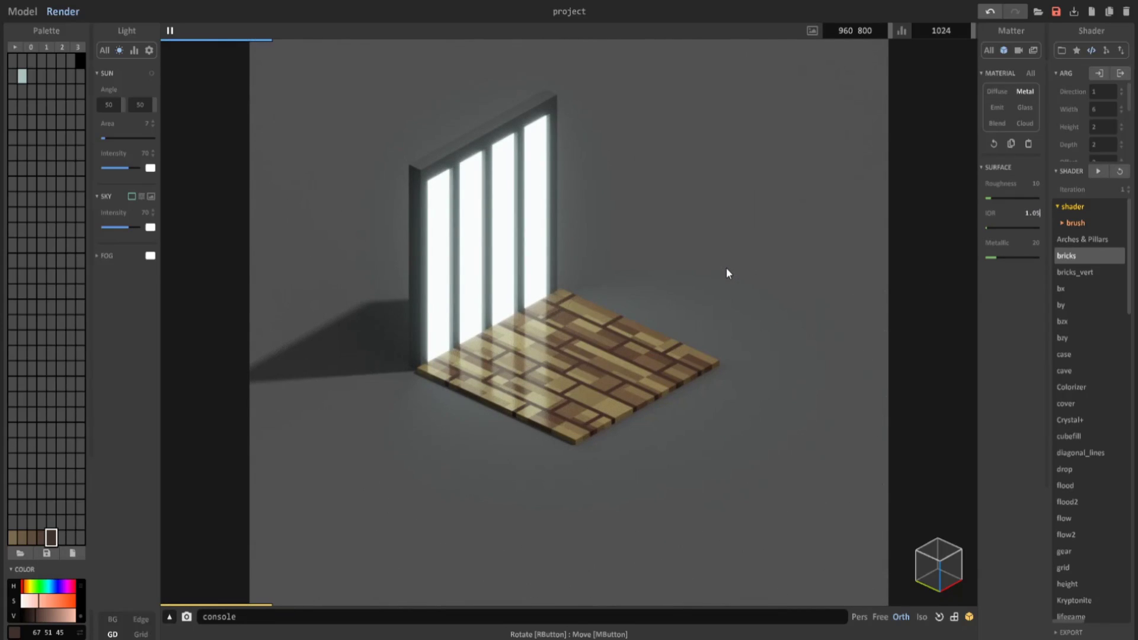
middle_click_drag(572, 347, 558, 389)
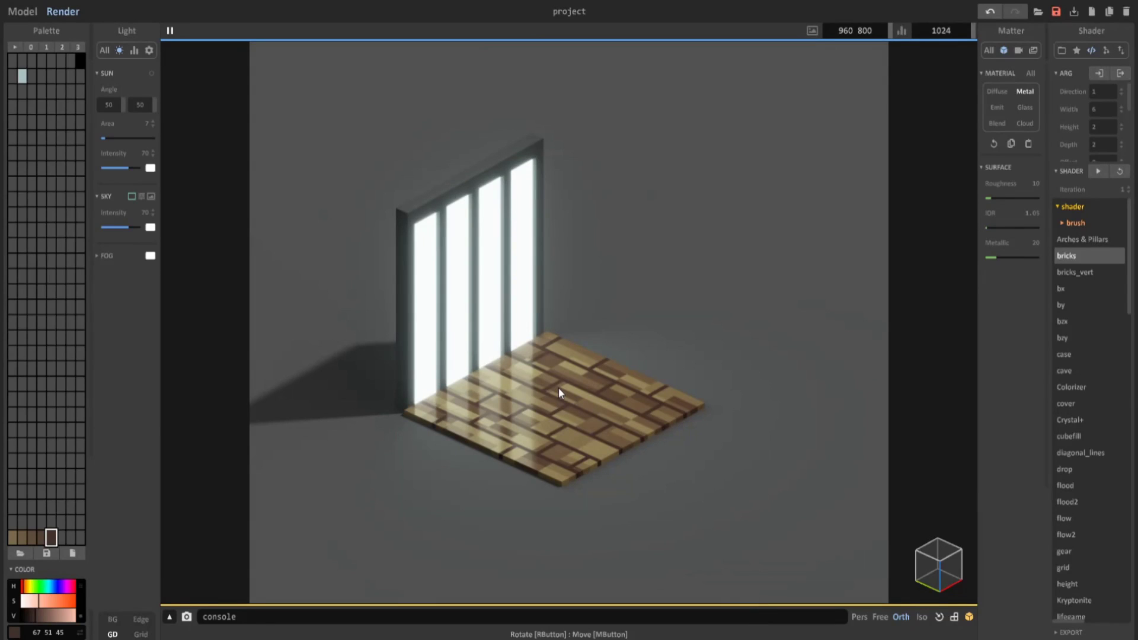
Return to Model mode, add a new 40 × 40 × 40 object clear of the room, and open it for editing
left_click(24, 13)
scroll(622, 350, "down", 3)
right_click_drag(634, 350, 589, 350)
left_click(809, 34)
left_click_drag(641, 296, 443, 399)
right_click_drag(442, 399, 426, 424)
middle_click_drag(426, 424, 593, 375)
scroll(594, 375, "up", 3)
right_click_drag(593, 375, 539, 337)
key("Tab")
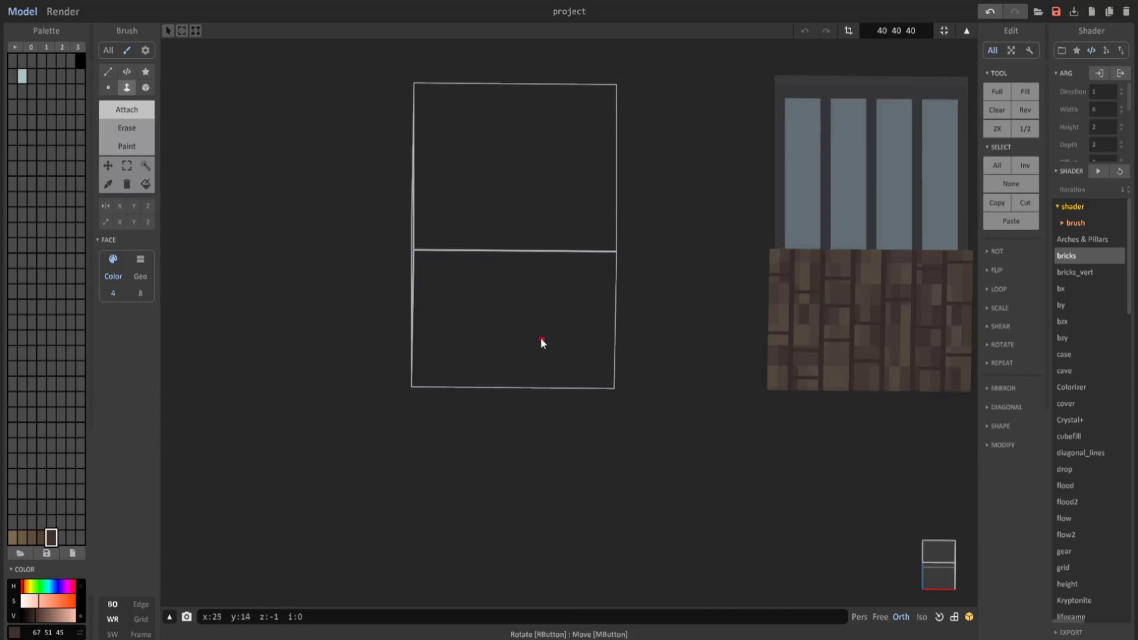
Lay a thin grey slab across the whole bottom of the new volume
scroll(539, 337, "up", 3)
scroll(508, 339, "down", 1)
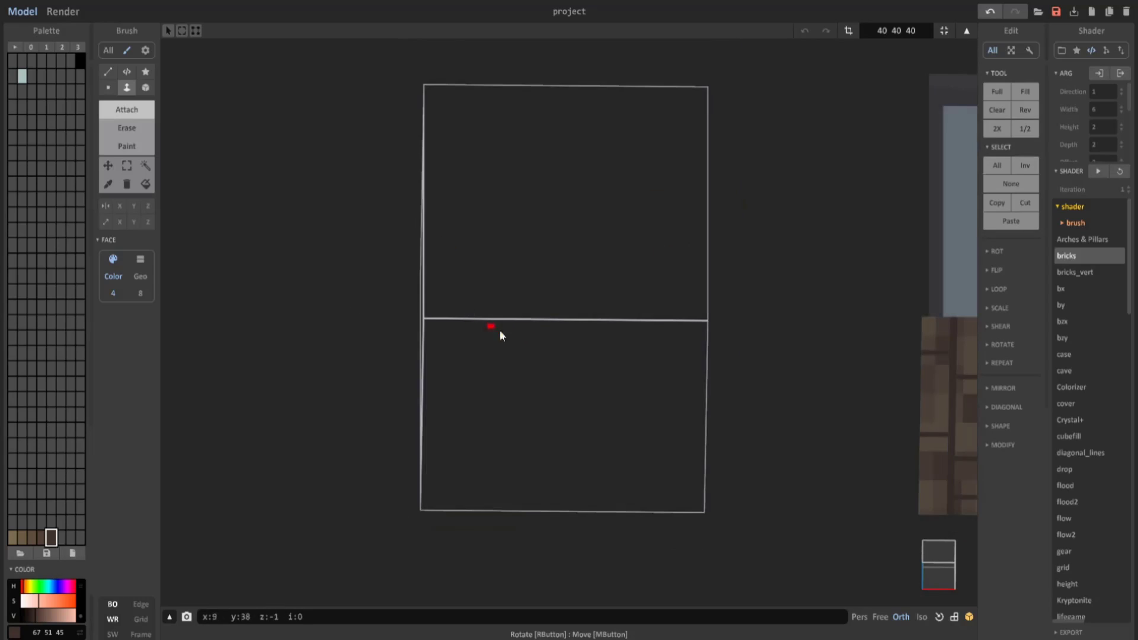
right_click_drag(517, 453, 527, 458)
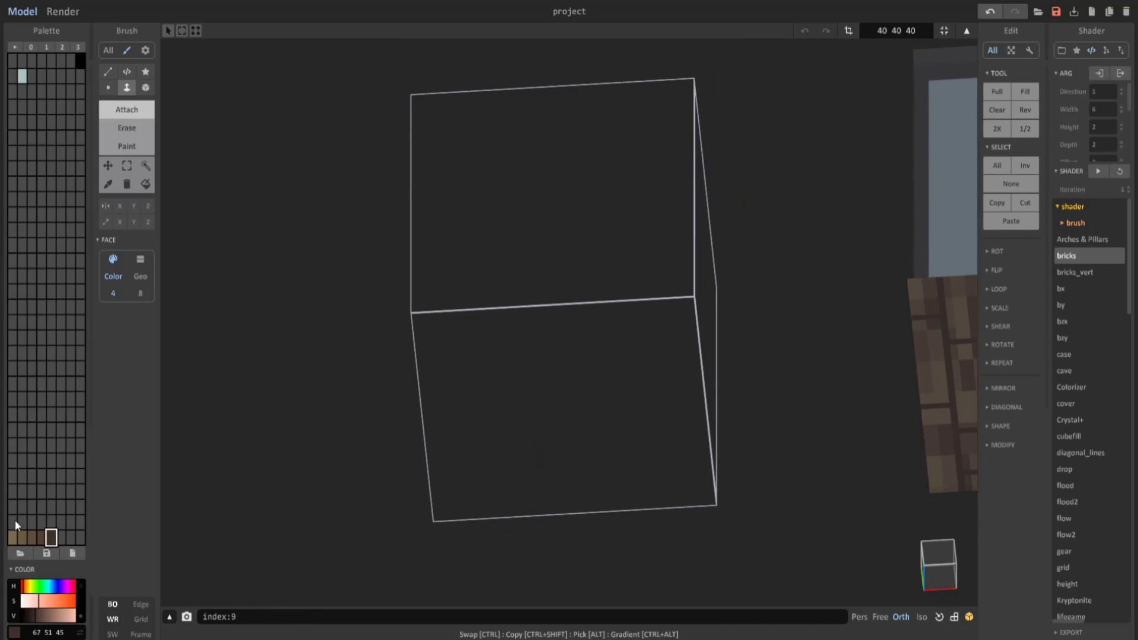
left_click(15, 523)
left_click(551, 385)
right_click_drag(552, 387, 556, 417)
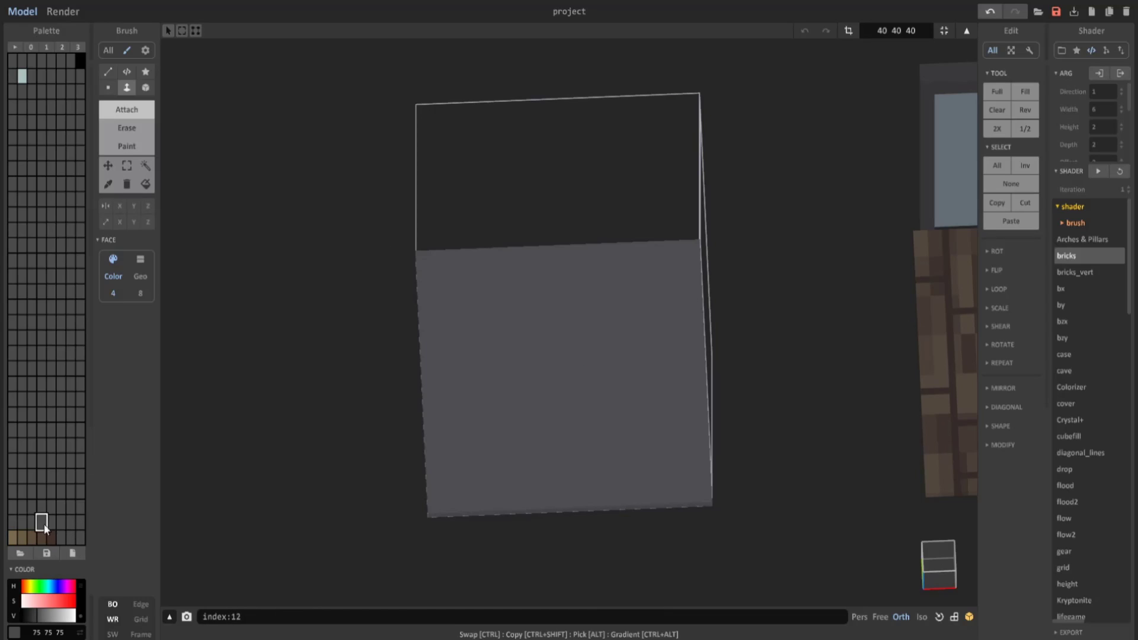
Mix three palette colours beside the slab's grey: a muted brown and the greys 94 94 94 and 86 86 86
scroll(508, 290, "up", 2)
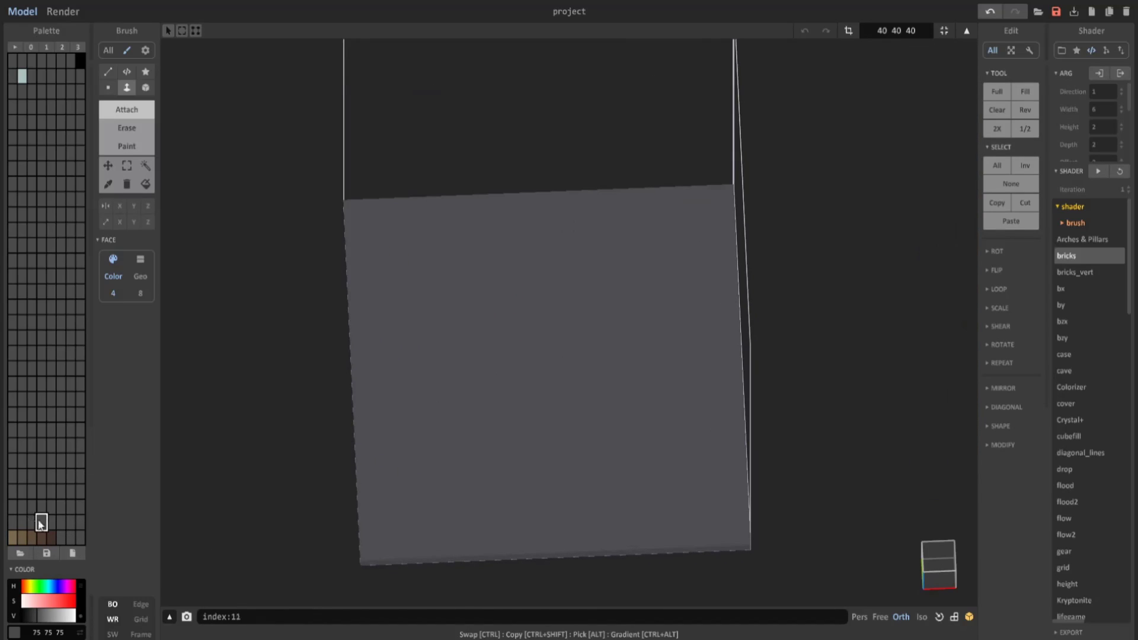
left_click(25, 589)
left_click(37, 602)
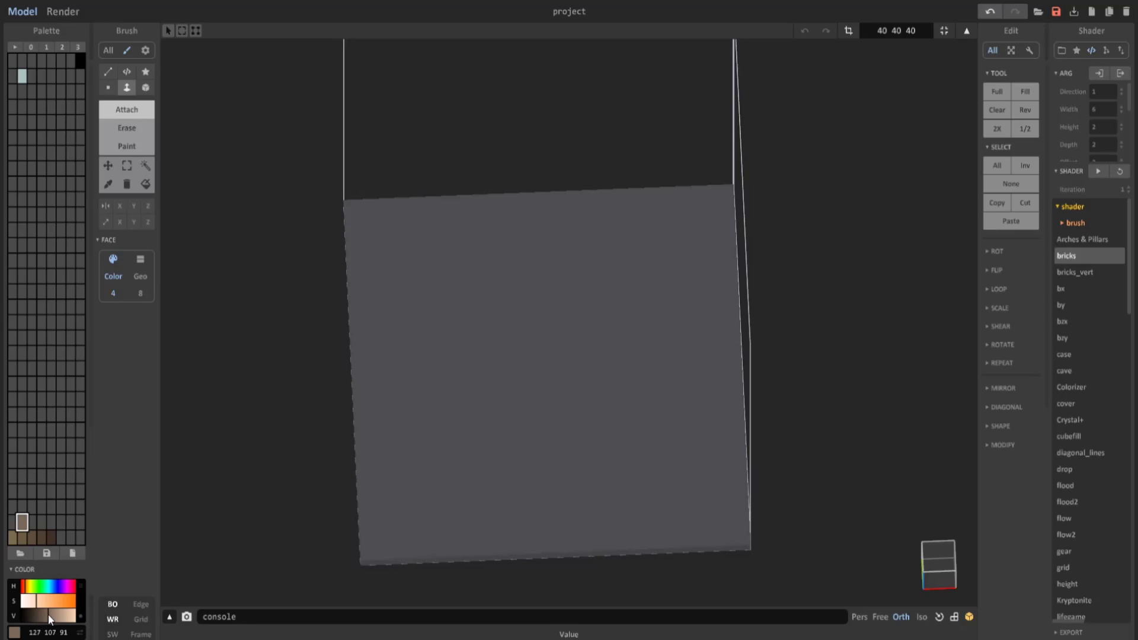
left_click_drag(49, 616, 42, 616)
left_click(32, 522)
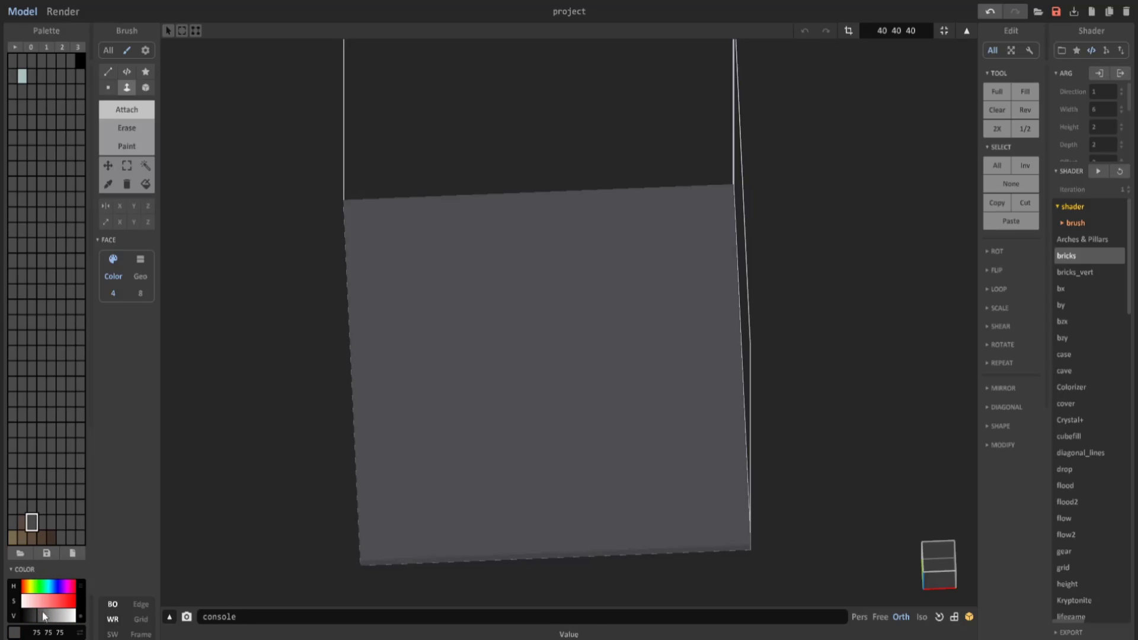
left_click(43, 617)
left_click(41, 521)
left_click(37, 616)
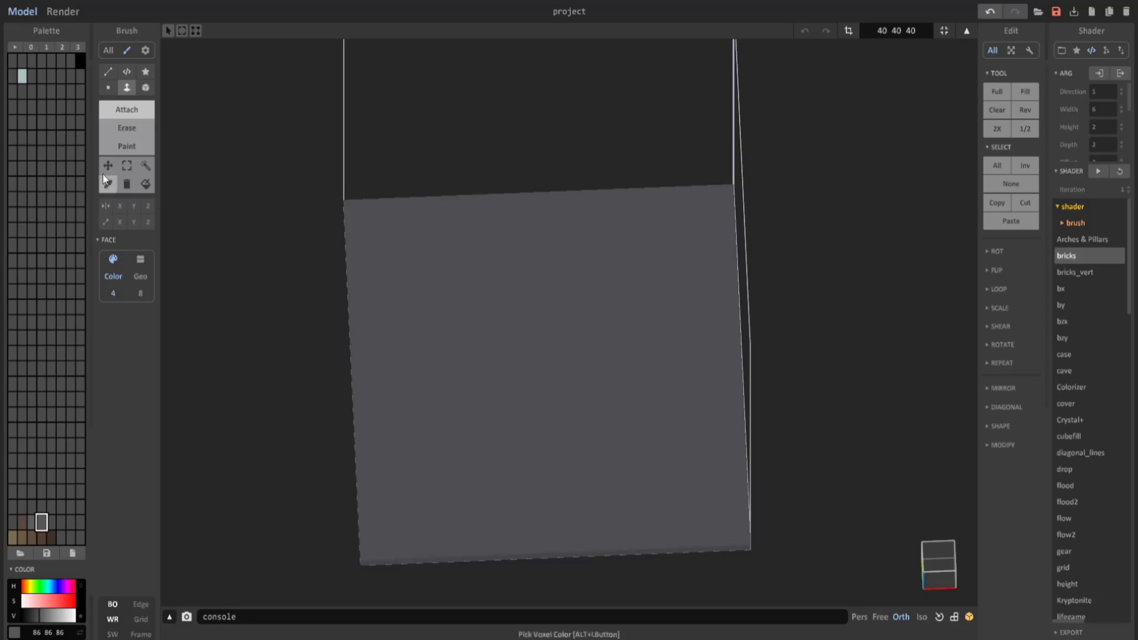
Paint scattered square patches of varying size on the slab with the 86 86 86 grey, using the box brush
left_click(126, 145)
left_click(145, 87)
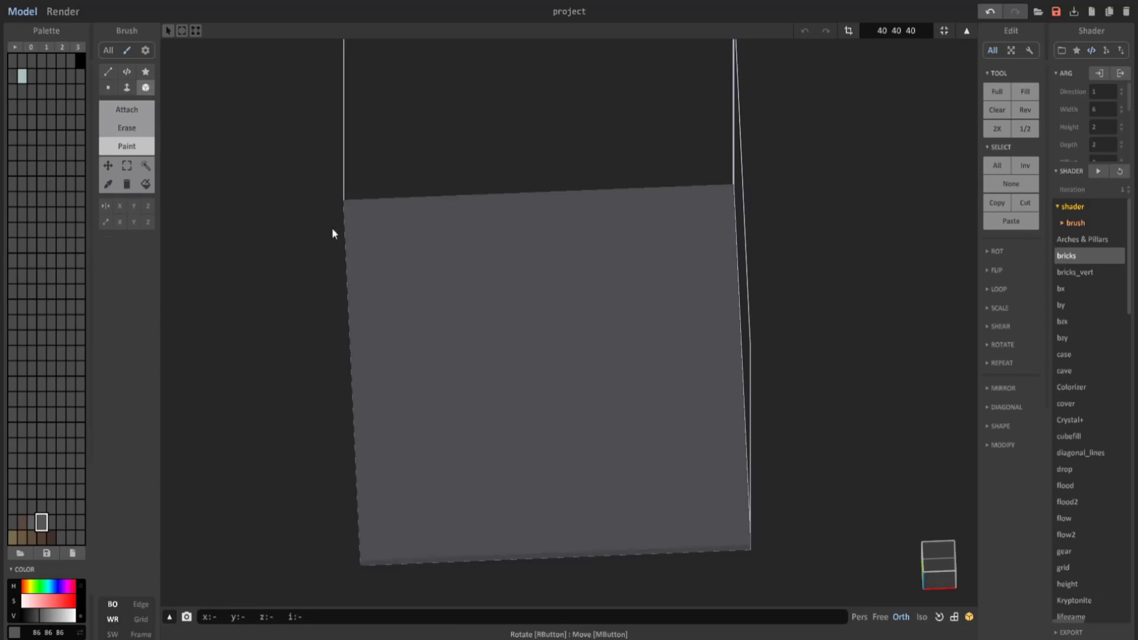
scroll(335, 226, "up", 1)
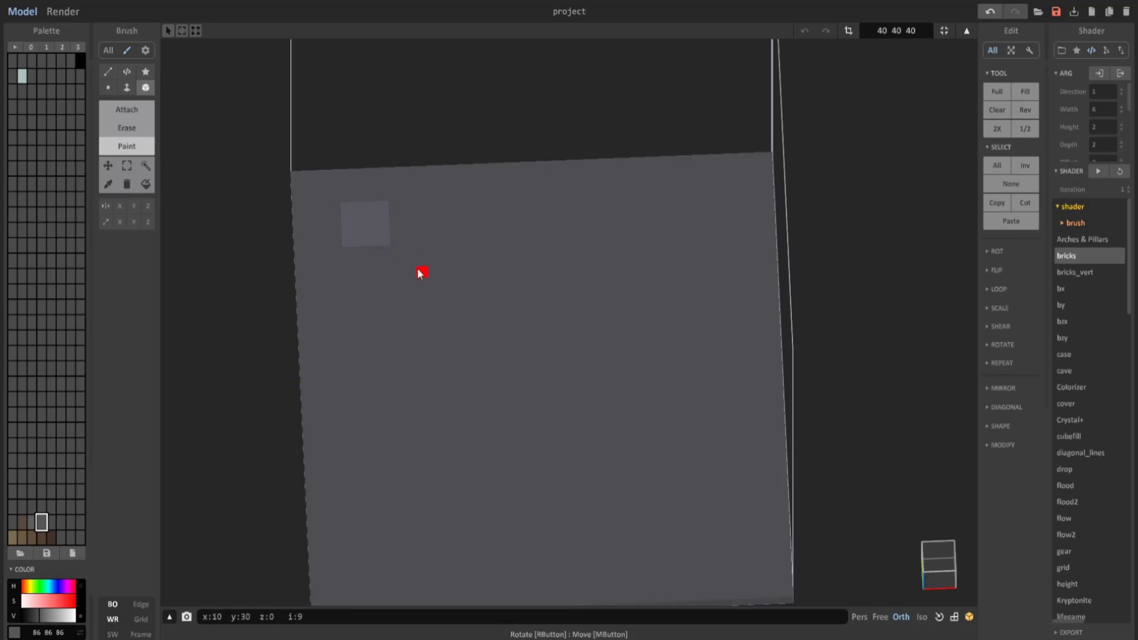
key("ctrl+z")
left_click_drag(562, 180, 587, 203)
left_click_drag(685, 227, 748, 283)
left_click_drag(627, 264, 647, 280)
key("ctrl+z")
left_click_drag(570, 342, 620, 398)
middle_click_drag(687, 414, 524, 285)
left_click_drag(555, 320, 591, 352)
middle_click_drag(396, 329, 529, 360)
left_click_drag(303, 312, 341, 345)
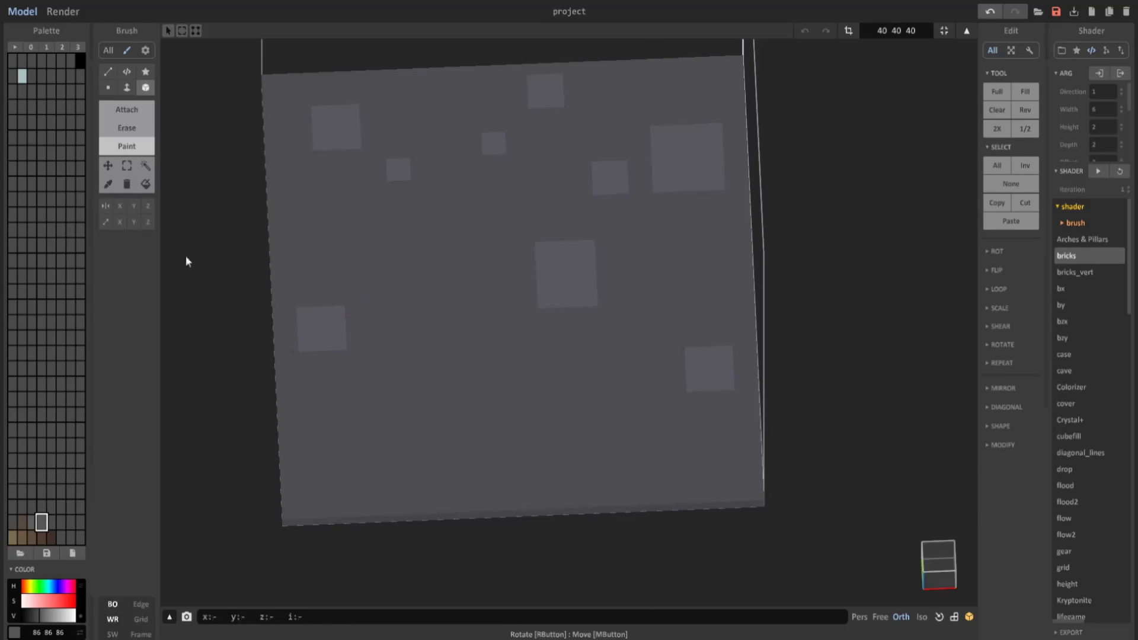
Paint five small rectangular patches in the lighter 94 94 94 grey between the existing ones
left_click(32, 521)
left_click_drag(425, 341, 450, 374)
left_click_drag(408, 260, 438, 299)
left_click_drag(435, 83, 464, 107)
left_click_drag(628, 74, 656, 101)
left_click_drag(648, 263, 690, 321)
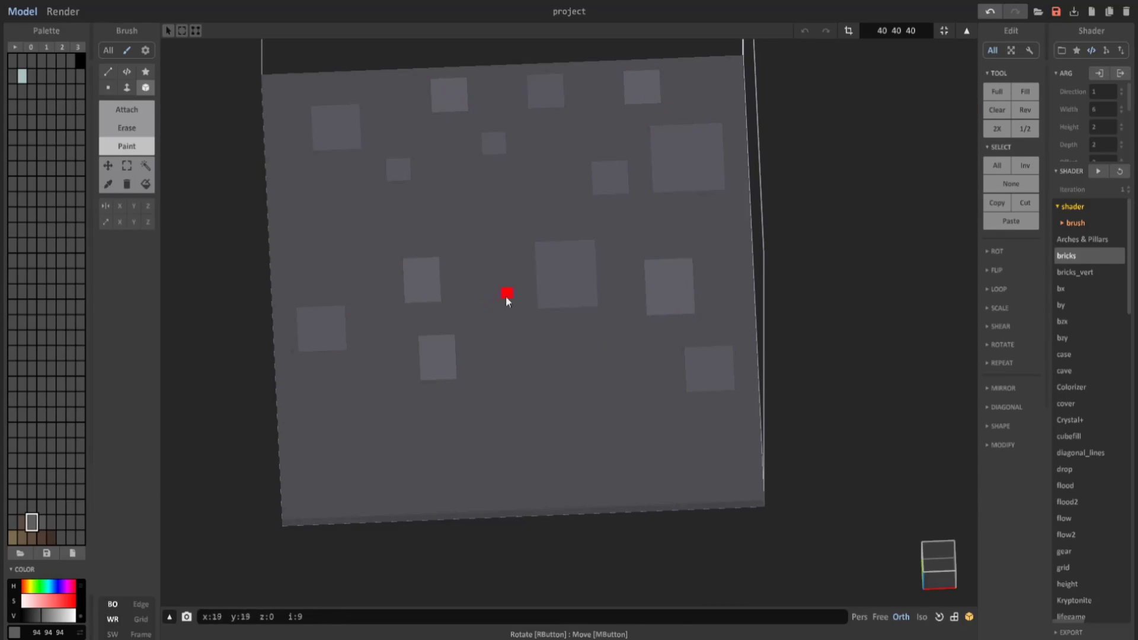
Set the muted brown to 97 86 81 and paint five differently sized brown patches across the slab
left_click(22, 522)
left_click_drag(596, 410, 676, 483)
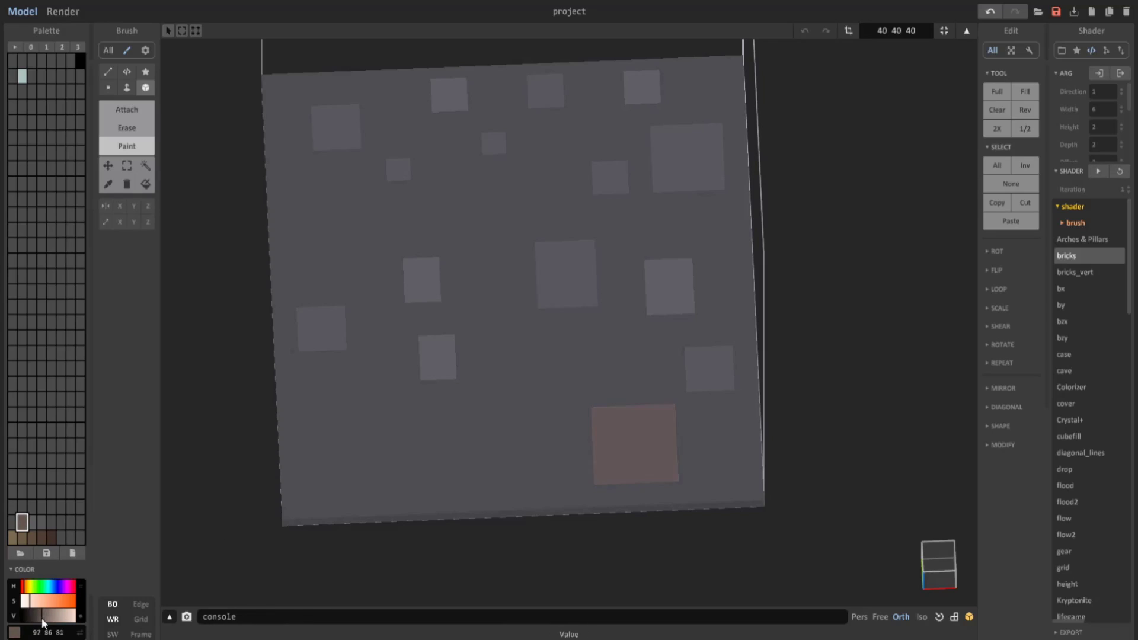
left_click_drag(464, 184, 514, 233)
left_click_drag(312, 222, 361, 267)
left_click_drag(308, 424, 370, 488)
left_click_drag(521, 326, 543, 339)
Paint one 86 86 86 grey patch and two 94 94 94 grey patches in the gaps near the slab's front edge
left_click(41, 521)
left_click_drag(486, 372, 536, 438)
left_click(32, 522)
left_click_drag(394, 431, 448, 477)
left_click_drag(467, 473, 480, 484)
Add a grey patch at the slab's side edge and three small brown patches near the back, using colours picked from existing patches
left_click(660, 186, "alt")
left_click_drag(720, 206, 744, 238)
left_click(510, 216, "alt")
left_click_drag(673, 220, 687, 232)
left_click_drag(701, 63, 744, 99)
left_click_drag(397, 102, 424, 132)
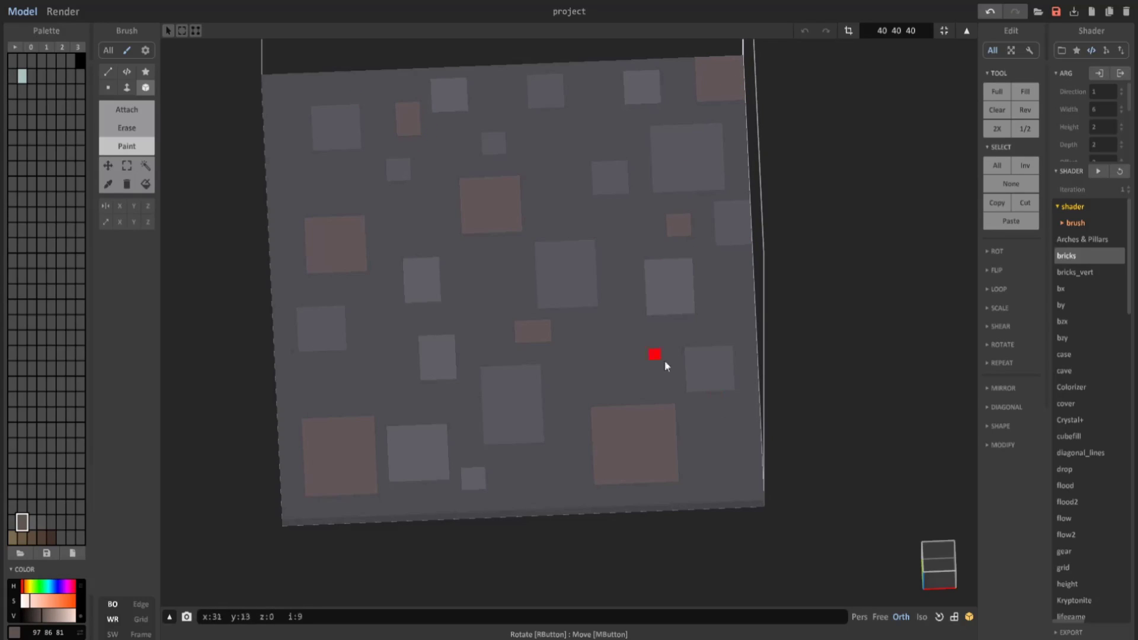
Paint small grey patches near the slab's front corner and beside the middle patches, using colours picked from existing ones
left_click(716, 385, "alt")
left_click_drag(707, 431, 730, 463)
scroll(448, 246, "down", 3)
key("ctrl+z")
left_click(617, 302, "alt")
left_click_drag(597, 342, 583, 355)
Paint a small brown patch at the slab's back side edge and small grey patches near that corner in picked colours
right_click_drag(522, 294, 594, 287)
scroll(594, 287, "down", 3)
scroll(594, 286, "up", 6)
left_click(589, 381, "alt")
left_click_drag(595, 322, 580, 301)
left_click(643, 325, "alt")
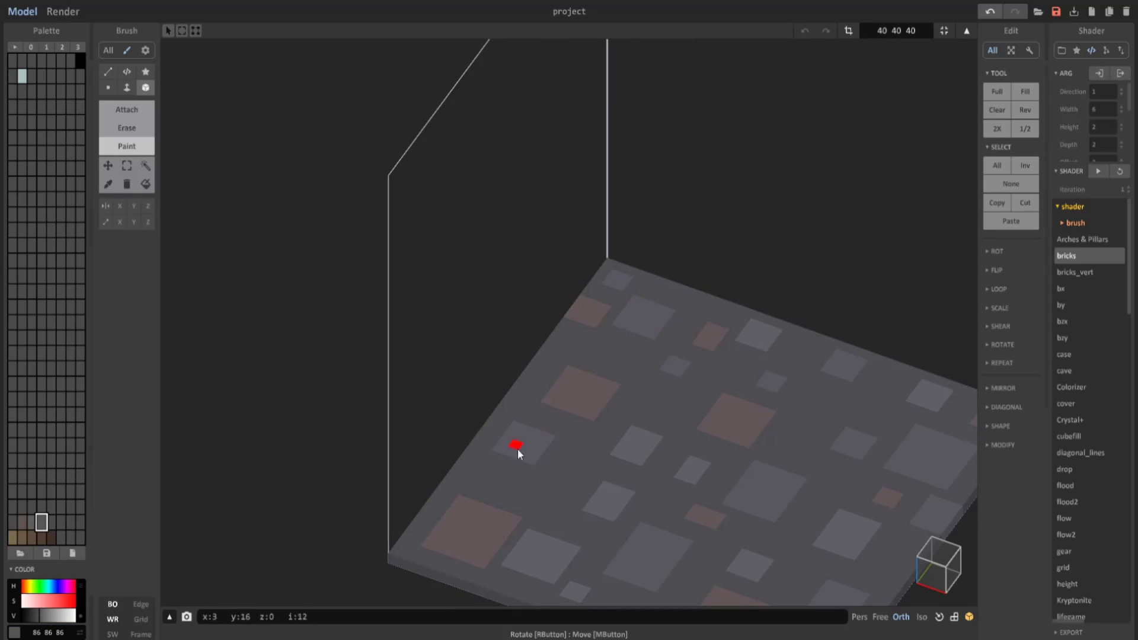
scroll(508, 373, "down", 3)
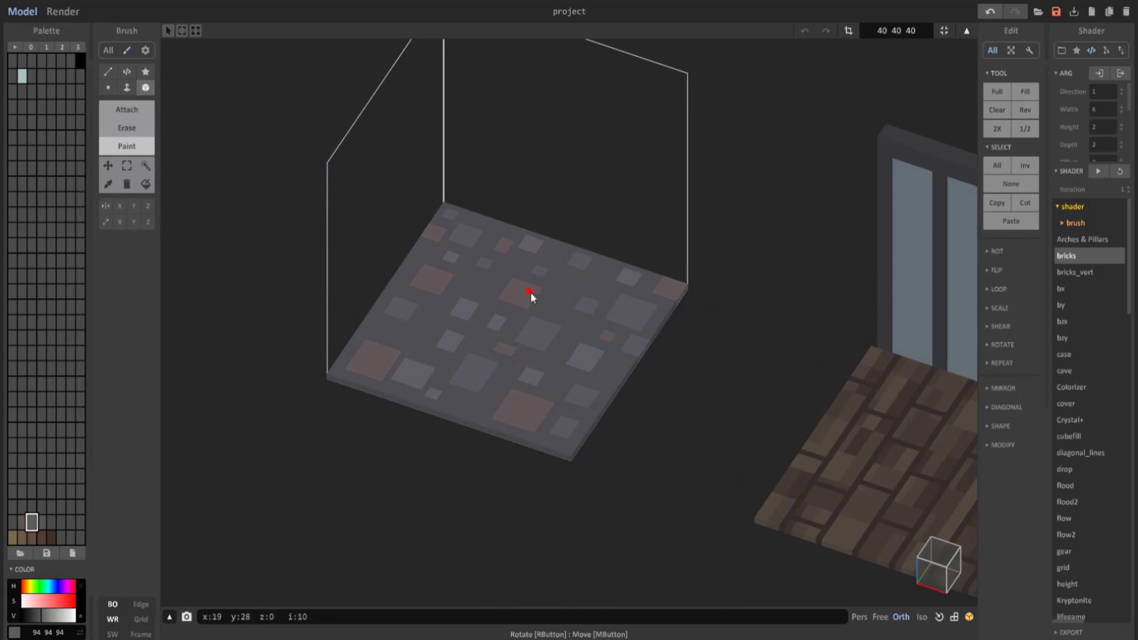
Set a palette colour to light grey 119 119 119 and draw a straight line across the slab's full length in top view
left_click(51, 522)
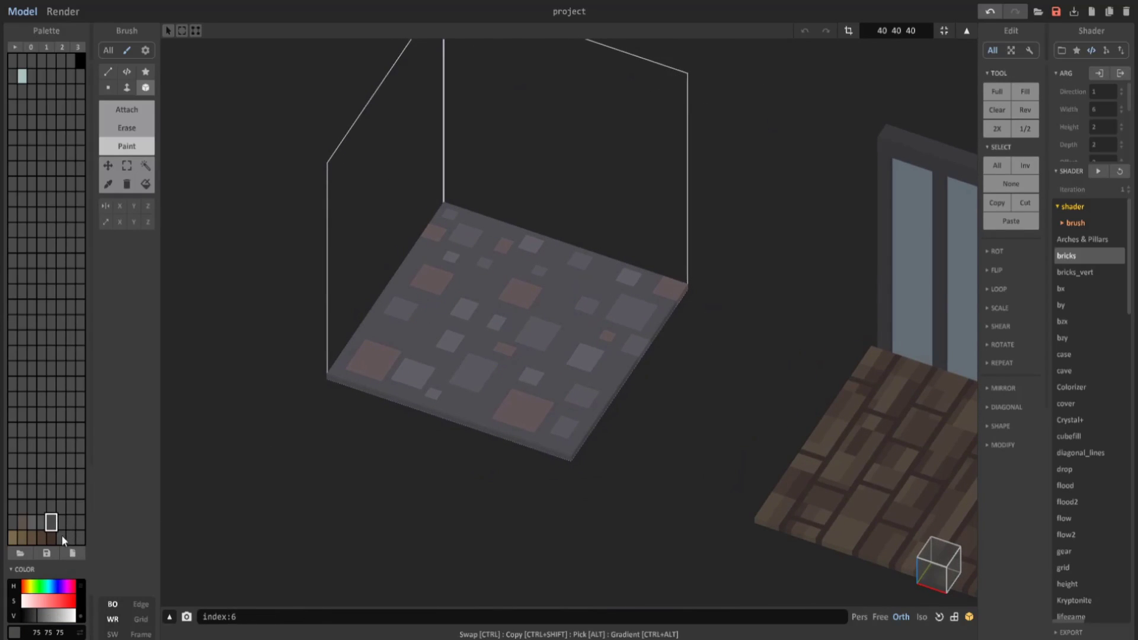
left_click(61, 522)
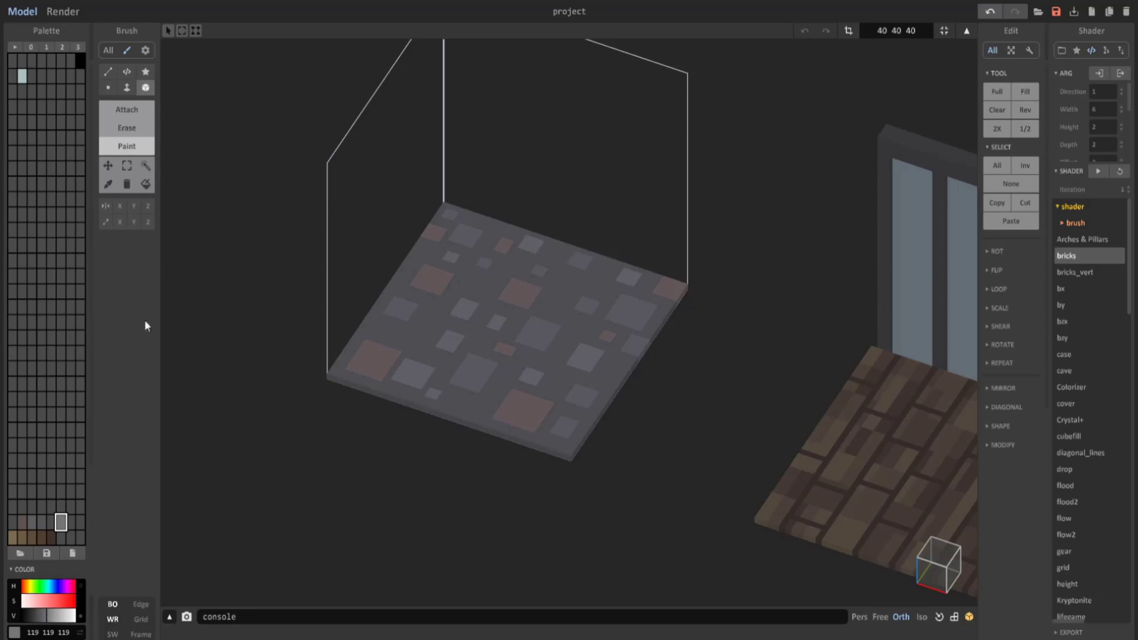
right_click_drag(414, 219, 498, 311)
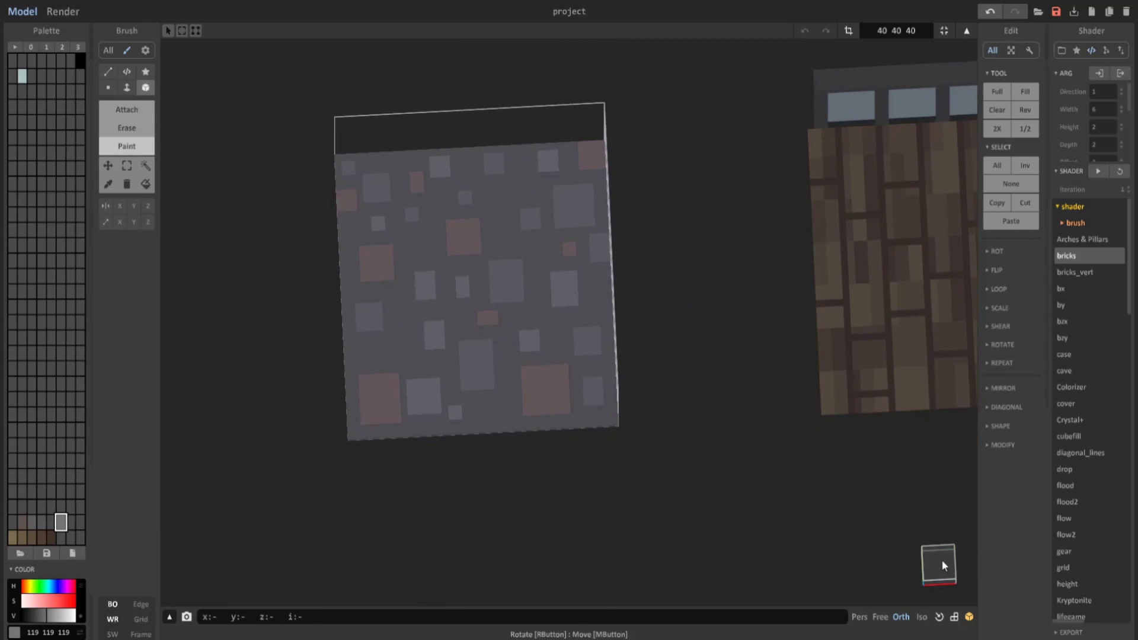
left_click(941, 563)
left_click(108, 87)
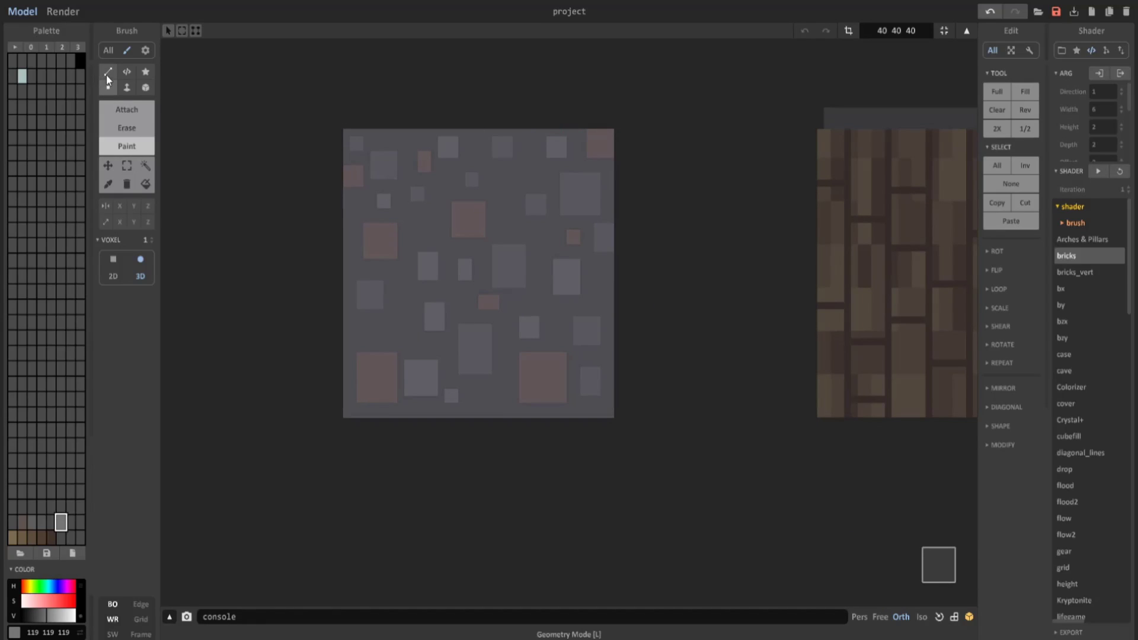
left_click(108, 72)
left_click_drag(569, 131, 569, 413)
Repeat the light grey line at even intervals so that six parallel lines divide the slab
left_click(146, 166)
left_click(569, 240)
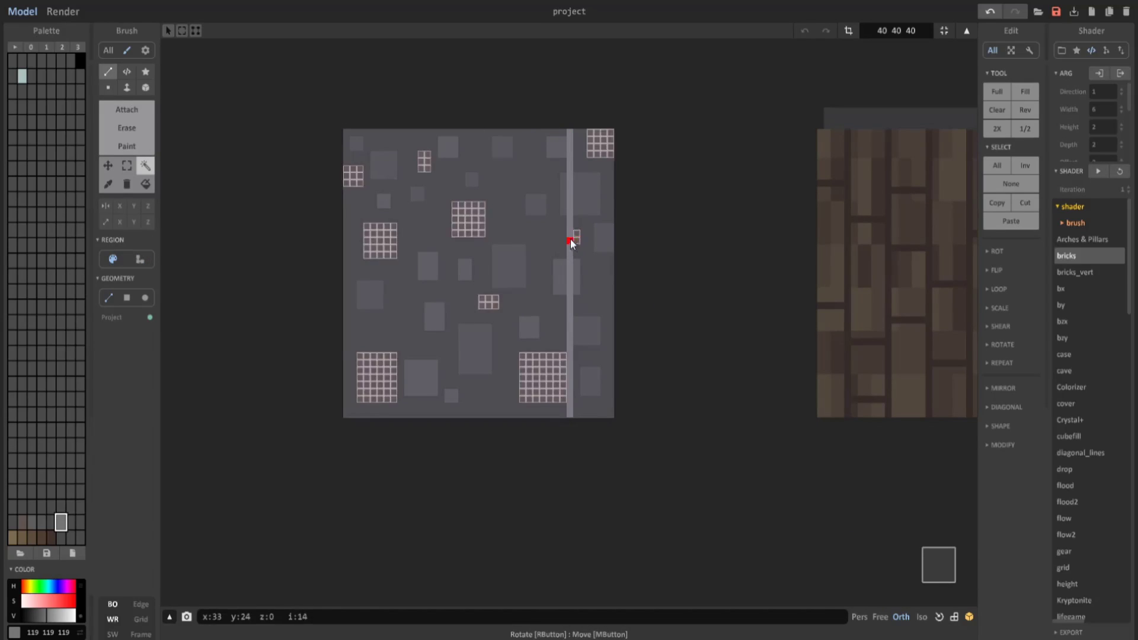
mouse_move(570, 236)
left_mouse_down("ctrl")
mouse_move(366, 228)
mouse_move(609, 236)
mouse_move(571, 237)
left_mouse_up("ctrl")
key("ctrl+z")
left_click(569, 228, "shift")
right_click_drag(534, 249, 462, 213)
Paint short light grey cross joints between the parallel lines in the slab's back half with the box brush
scroll(462, 214, "up", 3)
left_click(146, 149)
left_click(145, 87)
right_click_drag(201, 177, 243, 210)
left_click_drag(250, 215, 330, 247)
left_click_drag(278, 312, 324, 316)
left_click_drag(340, 265, 389, 270)
left_click_drag(357, 179, 403, 183)
left_click_drag(414, 247, 456, 251)
left_click_drag(417, 202, 462, 207)
left_click_drag(474, 231, 513, 237)
Paint staggered cross joints between the lines along the slab's far side, from the back to the front edge
right_click_drag(522, 237, 525, 240)
left_click_drag(523, 191, 483, 188)
left_click_drag(537, 226, 583, 229)
mouse_move(601, 205)
left_mouse_down()
mouse_move(618, 217)
mouse_move(653, 208)
left_mouse_up()
mouse_move(646, 286)
left_mouse_down()
mouse_move(591, 283)
mouse_move(641, 320)
left_mouse_up()
left_click_drag(581, 385, 637, 394)
left_click_drag(572, 449, 630, 453)
left_click_drag(563, 423, 512, 421)
left_click_drag(521, 327, 578, 331)
left_click_drag(533, 269, 581, 272)
left_click_drag(513, 315, 465, 317)
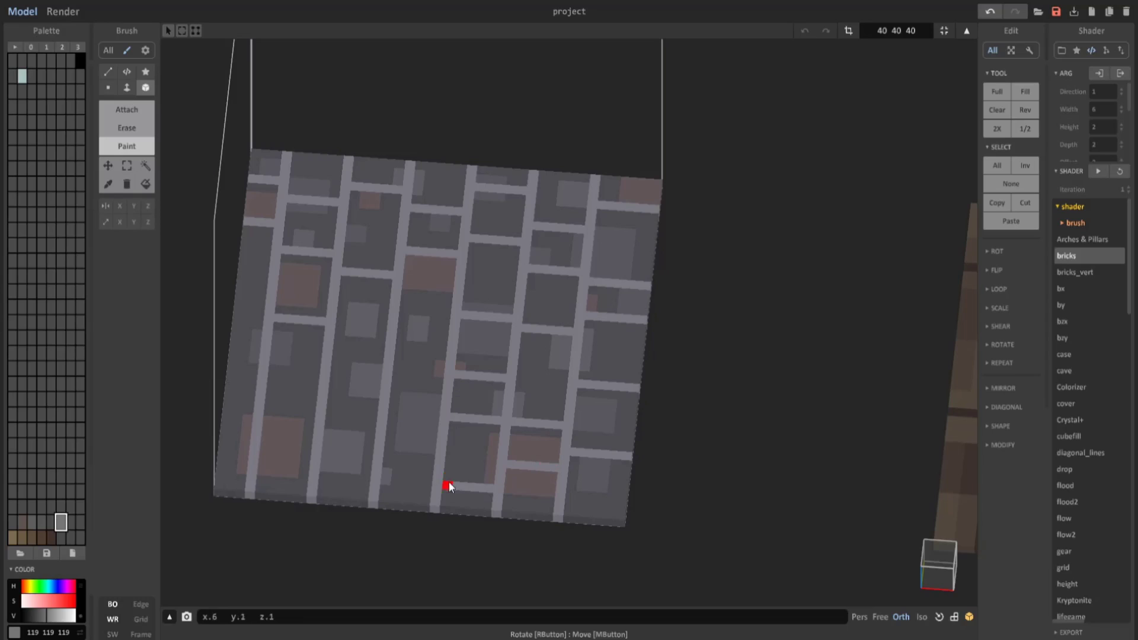
Paint the remaining cross joints in the slab's front part and along its near side to complete the stone pattern
left_click_drag(388, 448, 429, 452)
left_click_drag(396, 370, 441, 374)
mouse_move(402, 319)
left_mouse_down()
mouse_move(444, 323)
mouse_move(337, 330)
left_mouse_up()
left_click_drag(333, 382, 376, 386)
left_click_drag(330, 436, 371, 440)
left_click_drag(367, 480, 261, 463)
left_click_drag(249, 435, 219, 433)
Preview the stone-patterned slab in the render view from an angled viewpoint
scroll(300, 347, "down", 4)
right_click_drag(300, 346, 396, 312)
left_click(64, 11)
right_click_drag(401, 255, 563, 206)
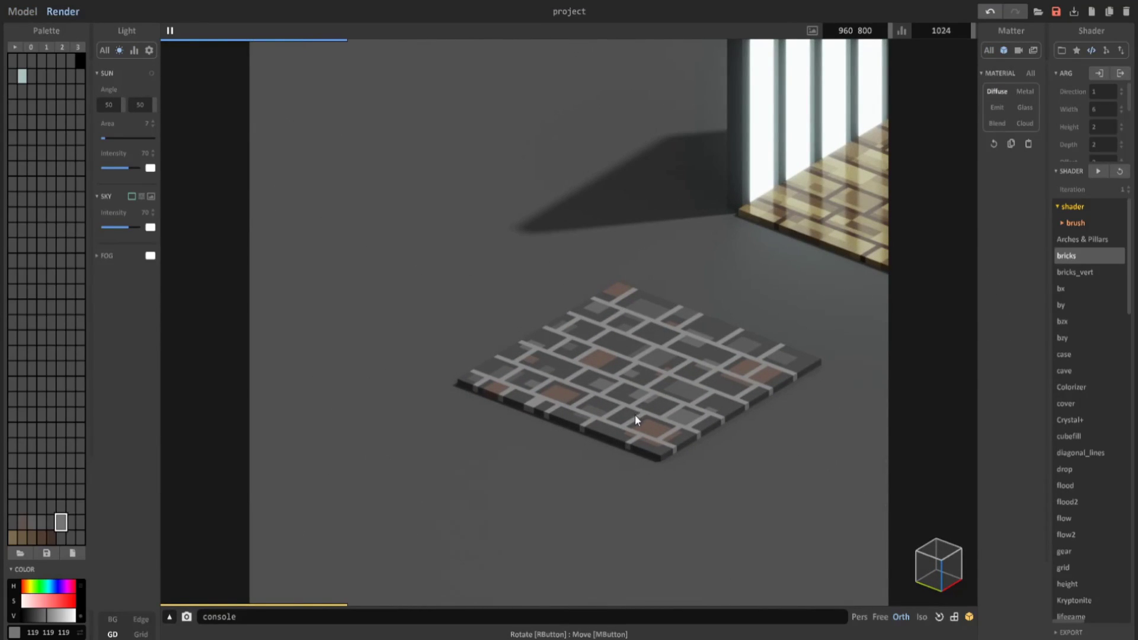
left_click(22, 12)
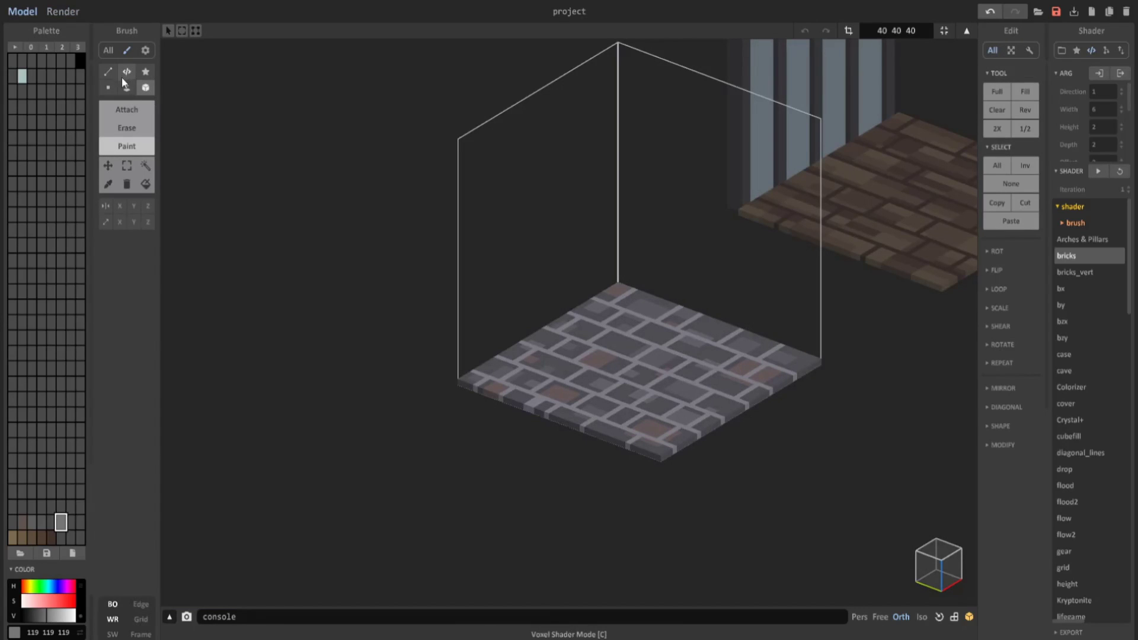
Raise two of the brown stone faces above the slab using the Face brush in Attach mode
left_click(126, 88)
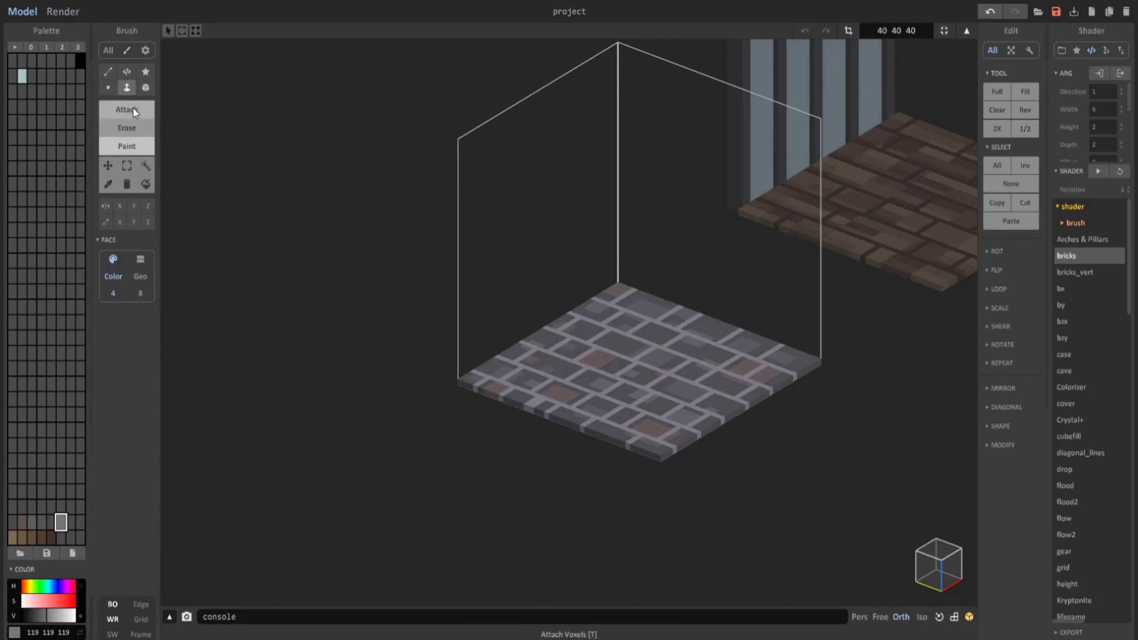
scroll(460, 373, "up", 5)
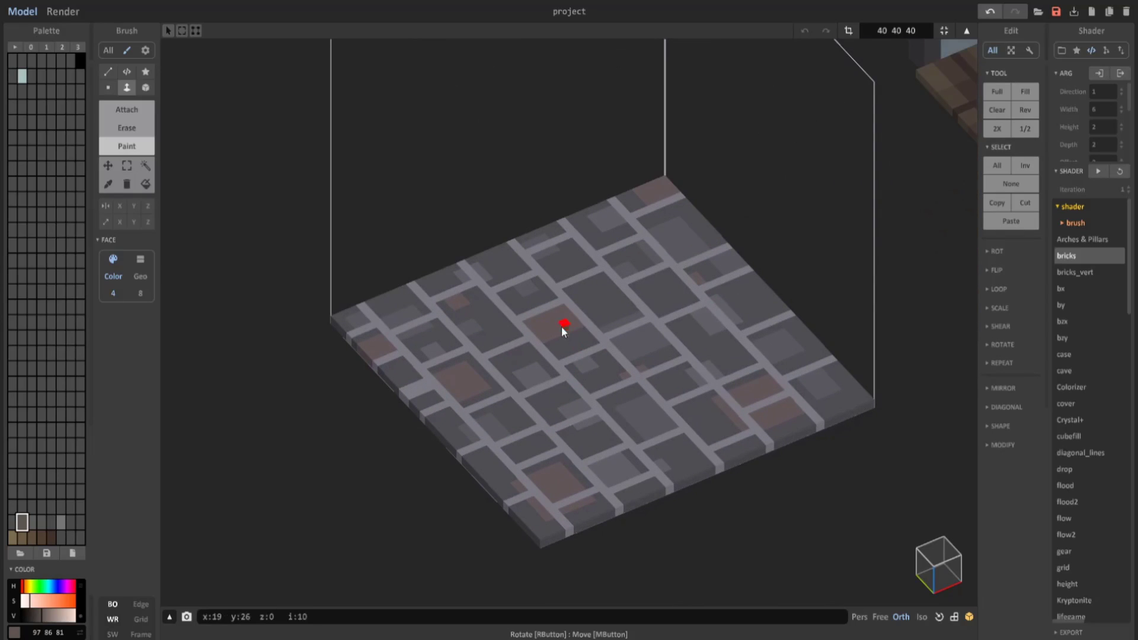
right_click_drag(615, 349, 641, 310)
left_click(134, 111)
right_click_drag(561, 296, 557, 331)
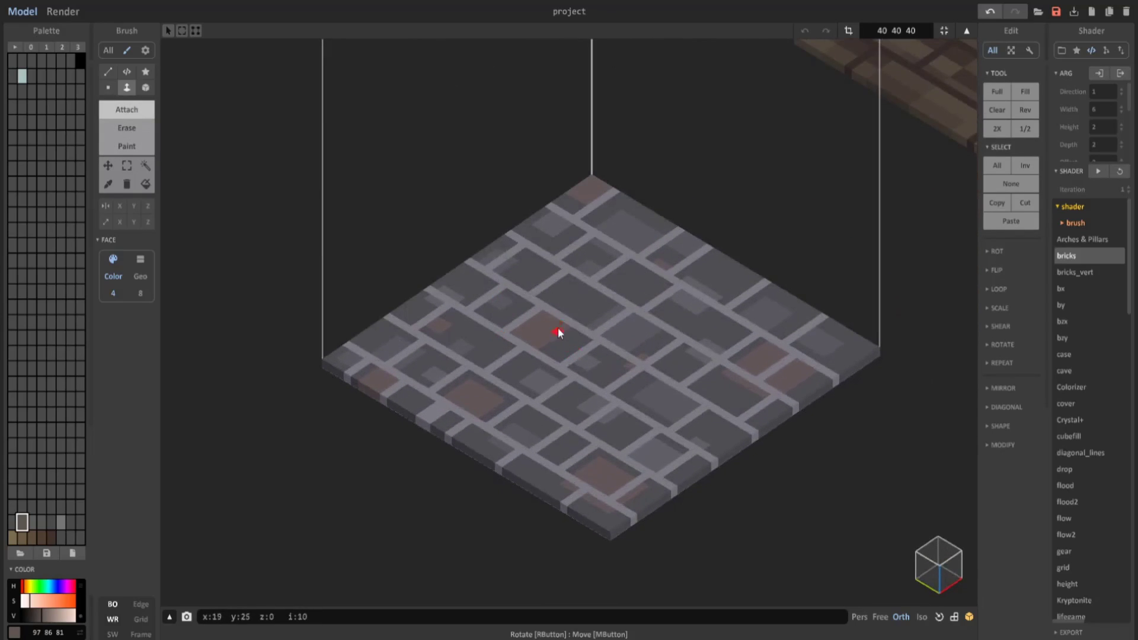
left_click(557, 327)
left_click(790, 382)
Raise five grey stone faces spread over the slab's front, back and side areas
left_click(563, 441)
left_click(632, 238)
left_click(686, 303)
left_click(436, 373)
left_click(382, 334)
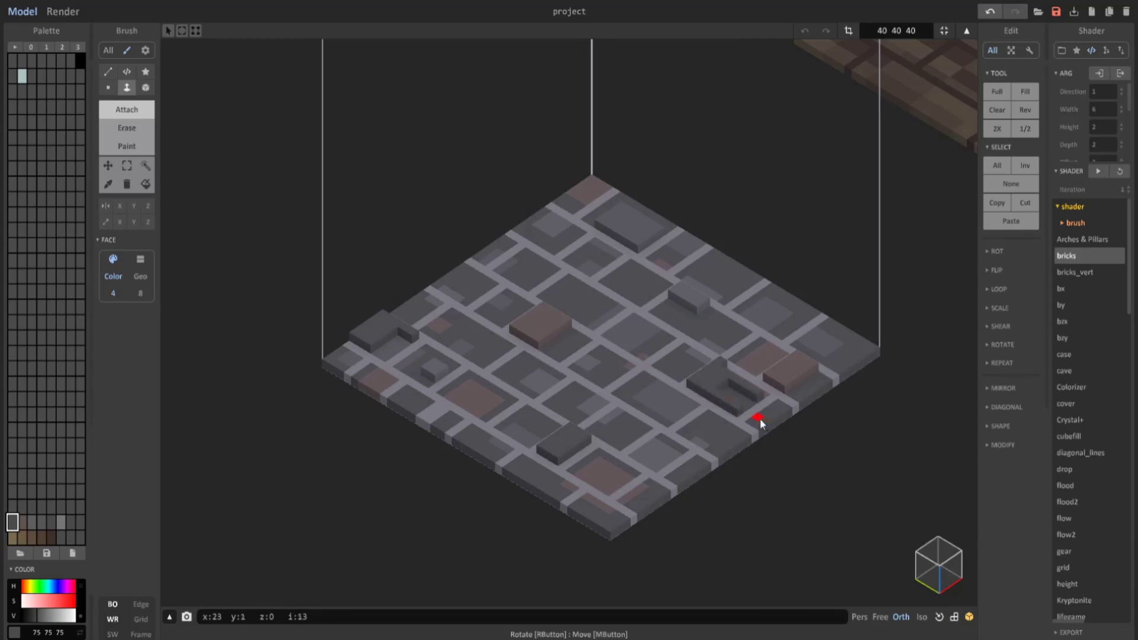
Raise several more grey stone faces around the slab's centre, front and back edge
left_click(747, 386)
left_click(655, 449)
left_click(552, 225)
left_click(547, 384)
left_click(630, 330)
Fit the slab's volume to its voxels and preview the whole scene in the render view
scroll(560, 360, "down", 2)
mouse_move(630, 329)
right_mouse_down()
mouse_move(561, 360)
mouse_move(712, 360)
right_mouse_up()
scroll(561, 361, "down", 2)
left_click(944, 30)
left_click(63, 11)
scroll(546, 311, "down", 3)
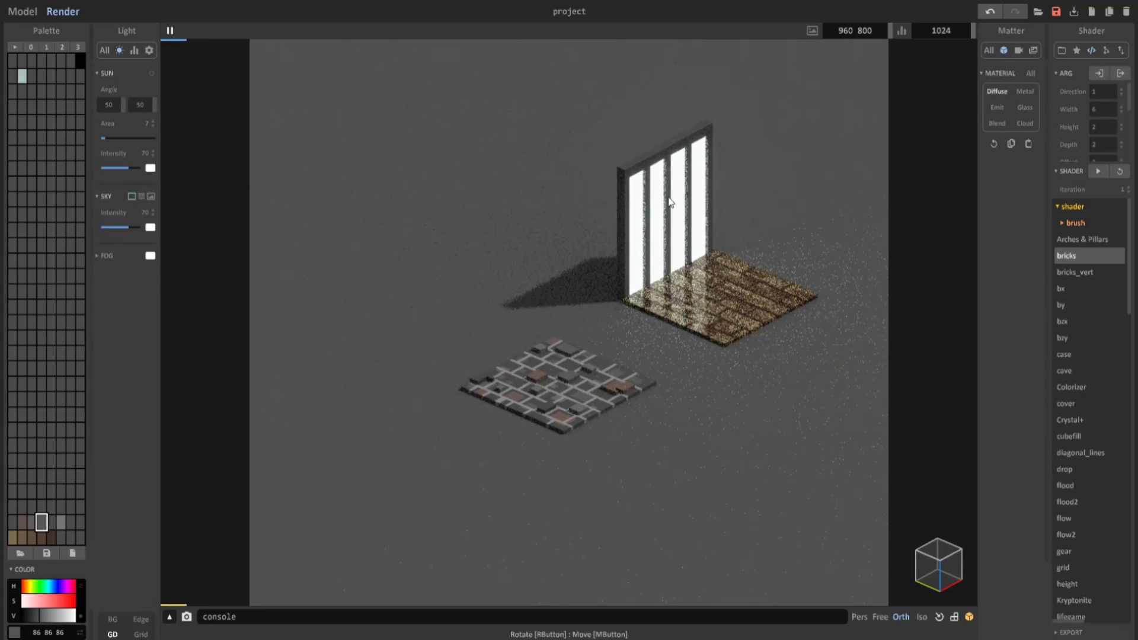
left_click(22, 12)
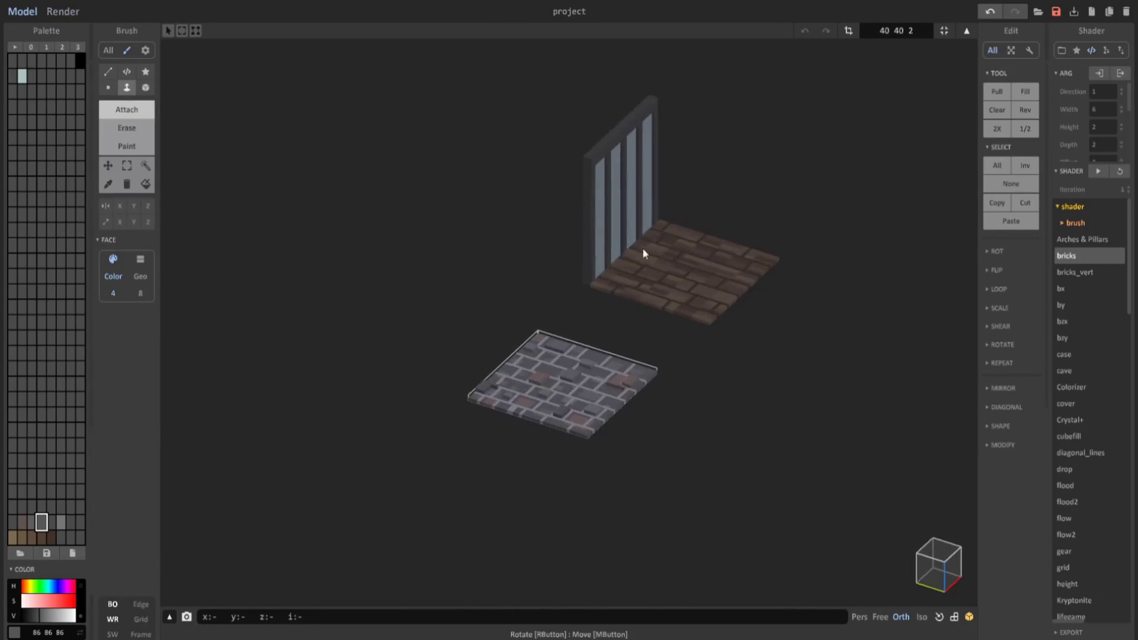
Duplicate the window wall object and move the copy to the back edge of the stone slab
key("Tab")
left_click(606, 220)
right_click_drag(594, 251, 813, 244)
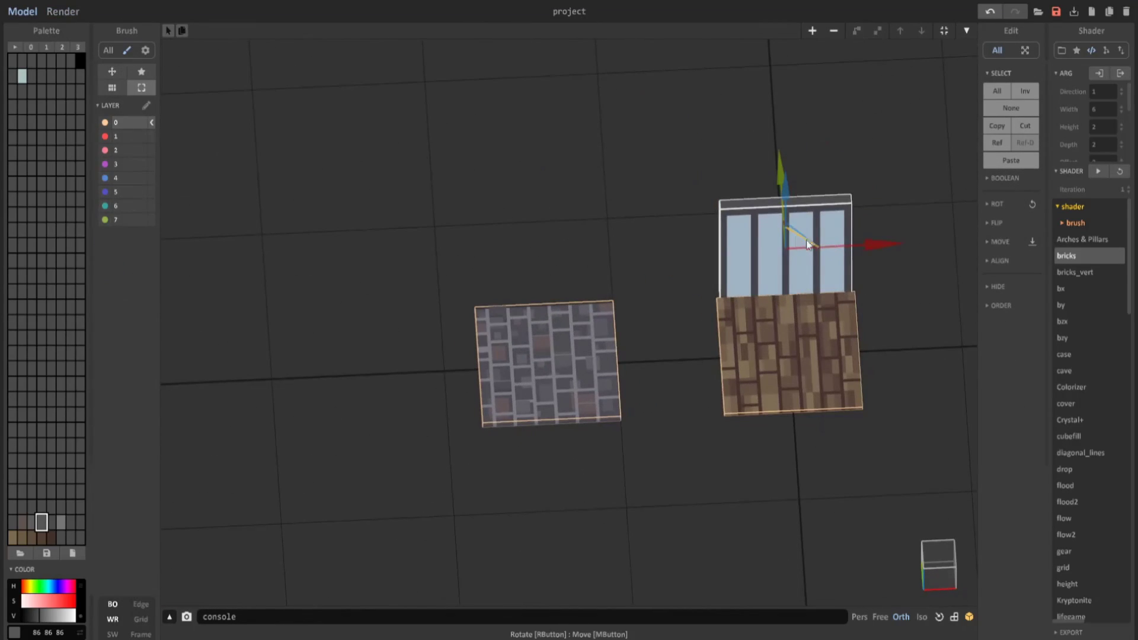
left_click_drag(856, 244, 638, 267)
mouse_move(639, 267)
right_mouse_down()
mouse_move(677, 230)
mouse_move(705, 222)
mouse_move(599, 309)
mouse_move(378, 175)
right_mouse_up()
Give the 94 94 94 grey a Metal material in the render view and adjust its IOR, metallic and roughness
left_click(63, 11)
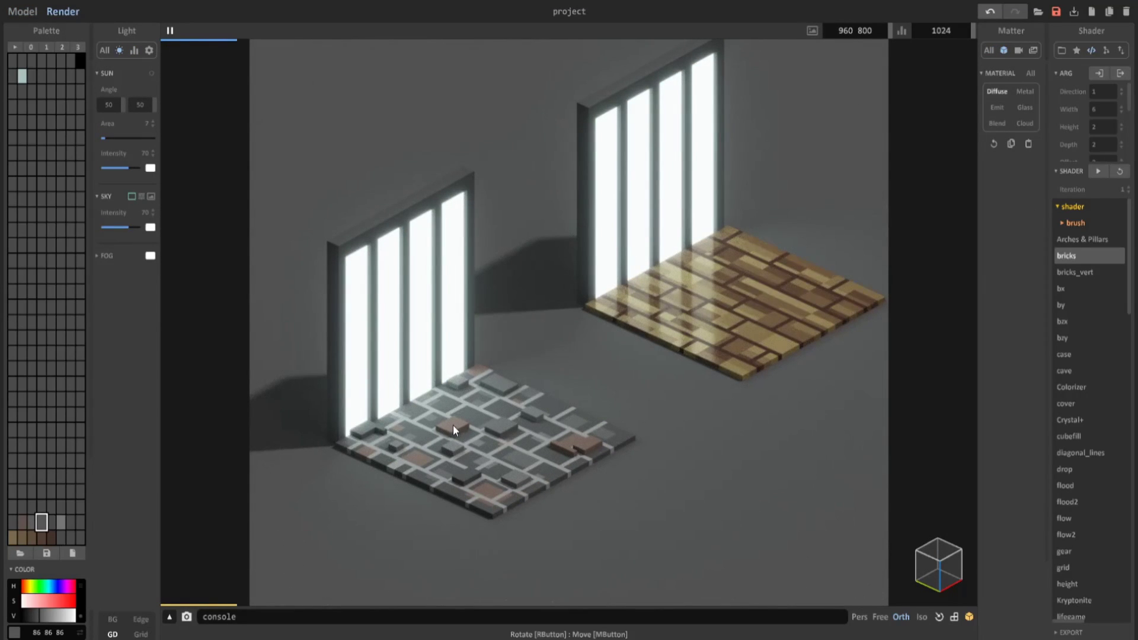
left_click(1022, 92)
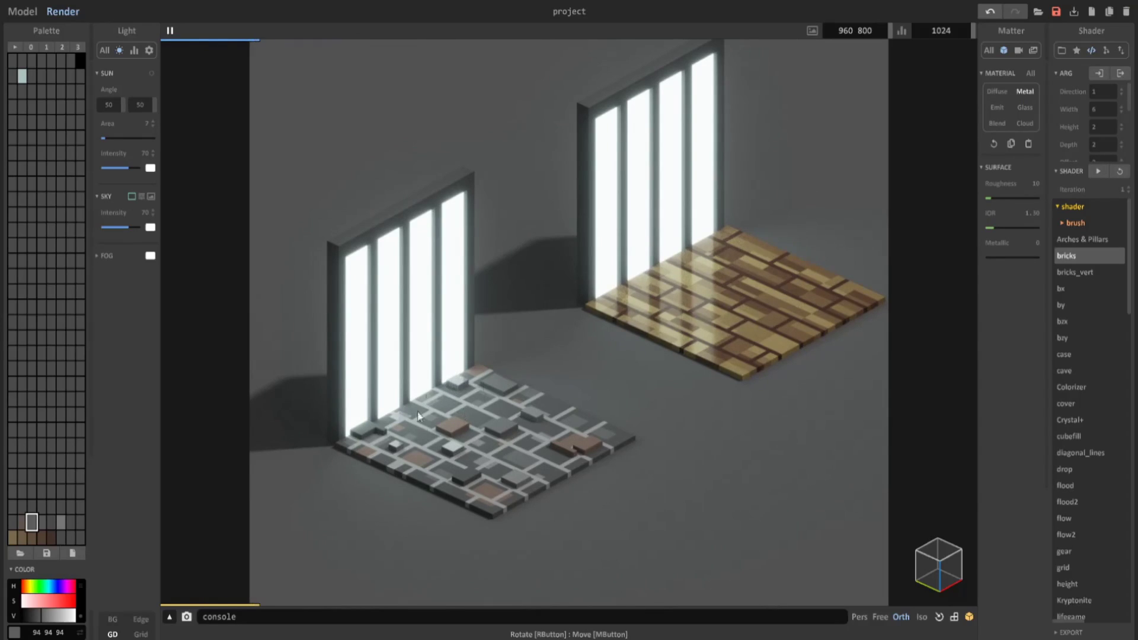
left_click(991, 232)
left_click_drag(989, 232, 988, 232)
left_click(992, 257)
left_click(1005, 199)
Pick further stone colours on the slab and adjust their metallic, IOR and roughness values
left_click(504, 402)
left_click(999, 256)
left_click(988, 227)
left_click(522, 459)
left_click(522, 459)
left_click(994, 226)
left_click_drag(996, 198, 1006, 198)
Apply the Metal material to more of the slab's colours and tune their metallic and roughness
left_click(561, 422)
left_click(565, 414)
left_click(1024, 91)
left_click(996, 257)
left_click(1004, 198)
left_click(425, 459)
left_click(1024, 91)
left_click(610, 437)
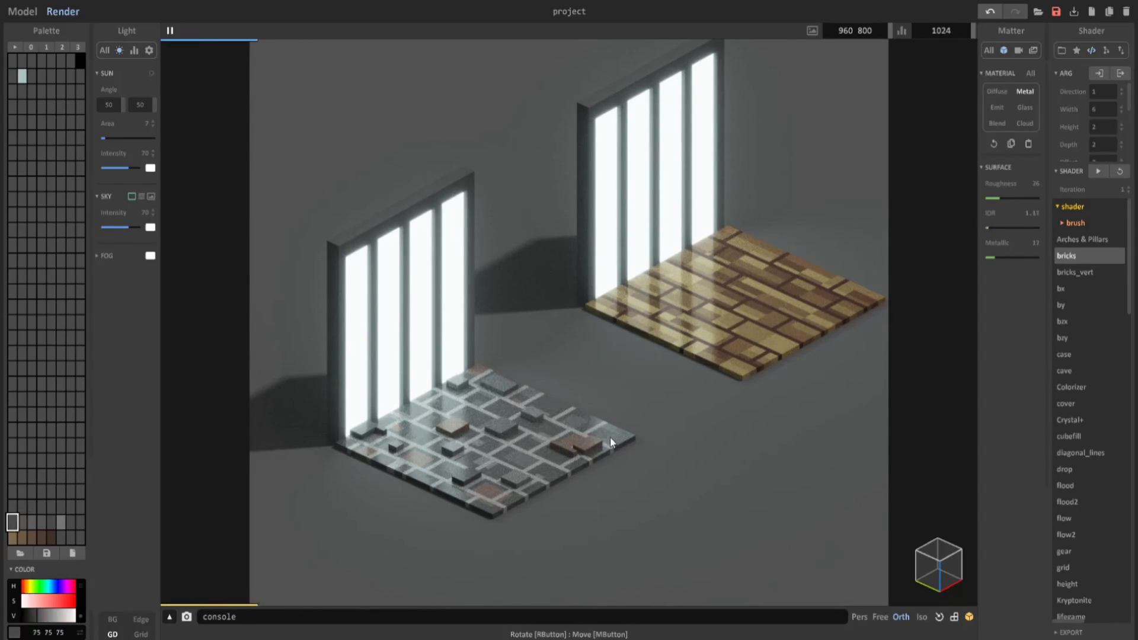
Change the glowing window panels' colour to a warm off-white, 196 192 172
middle_click_drag(493, 481, 551, 436)
left_click(492, 322)
left_click(29, 586)
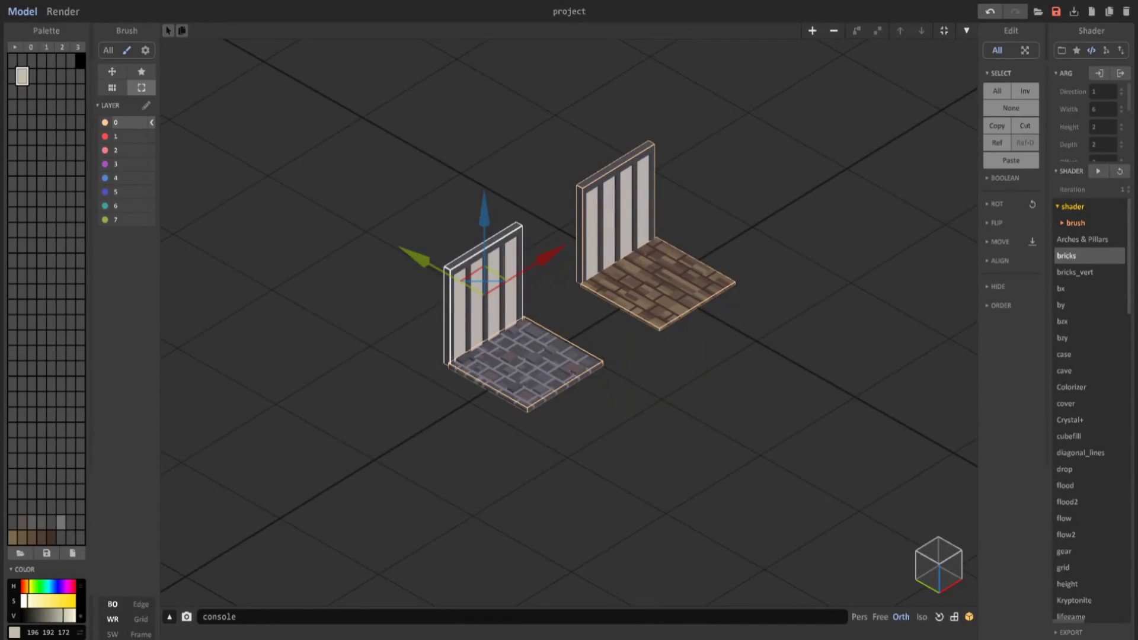
Add a new empty object, move it along the red axis beside the wooden room, and open it for voxel editing
left_click(813, 32)
right_click_drag(728, 238, 641, 262)
left_click_drag(781, 272, 951, 262)
middle_click_drag(924, 296, 674, 365)
right_click_drag(646, 403, 619, 474)
double_click(650, 380)
right_click_drag(649, 376, 607, 393)
middle_click_drag(606, 393, 527, 371)
scroll(524, 372, "up", 5)
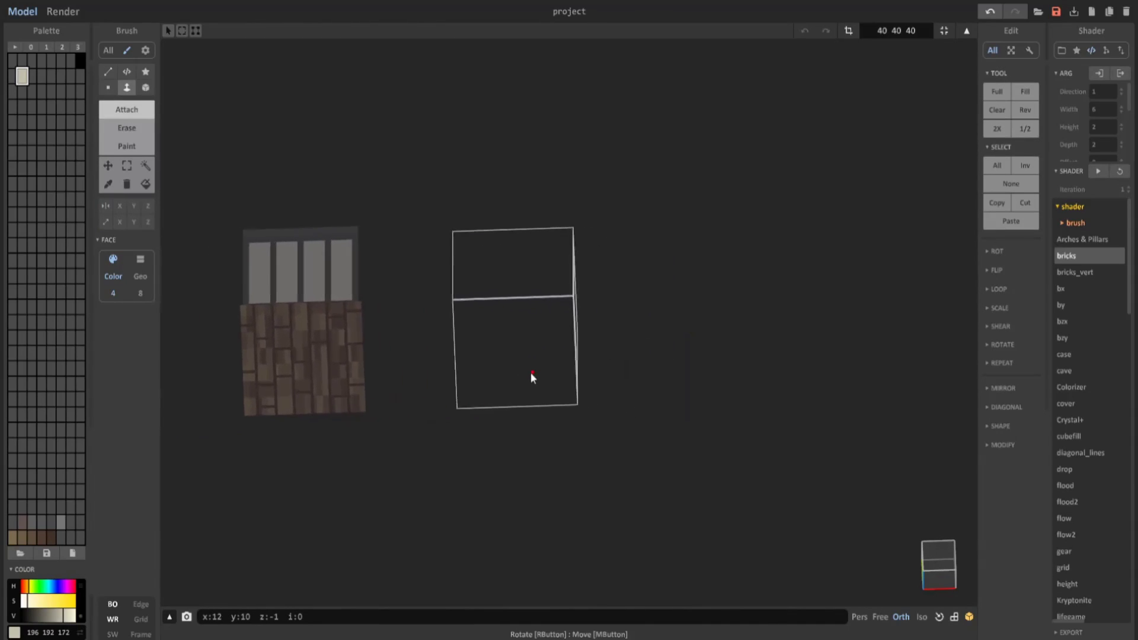
right_click_drag(520, 372, 509, 373)
scroll(510, 373, "up", 3)
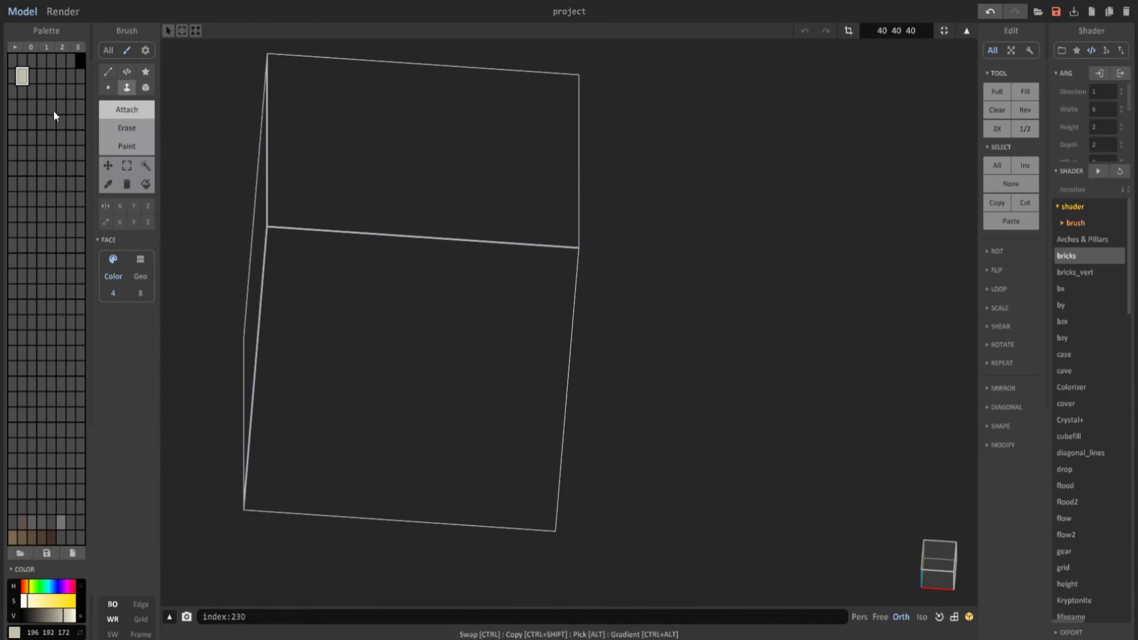
Use palette slot 17 for dark grey 75 75 75 and set slot 18 to white 255 255 255
left_click(12, 91)
left_click(14, 505)
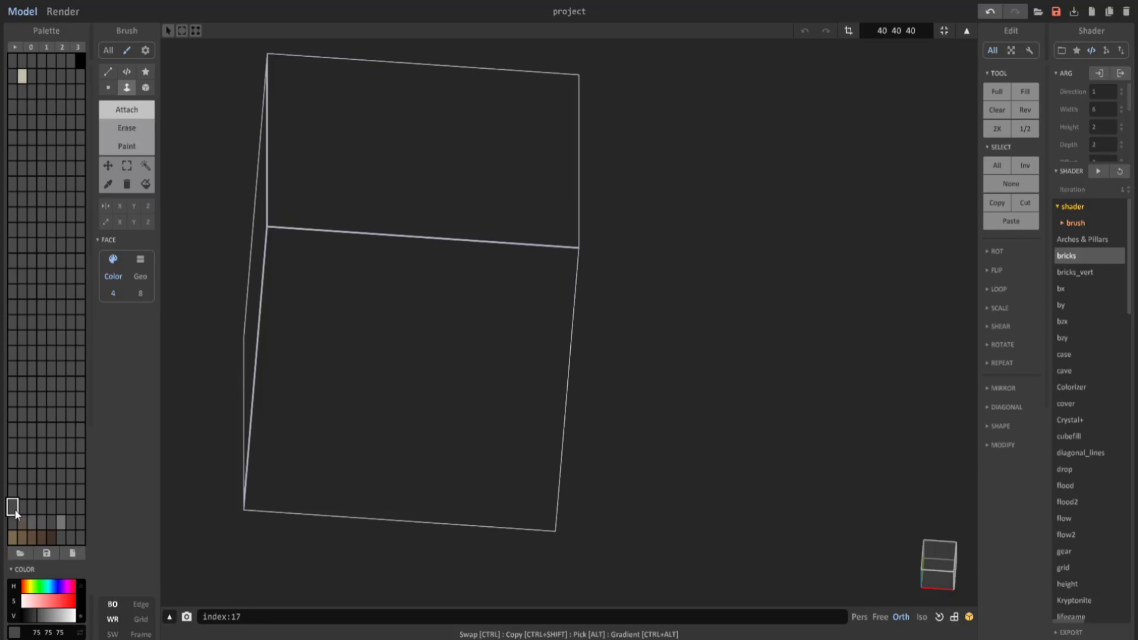
left_click(26, 510)
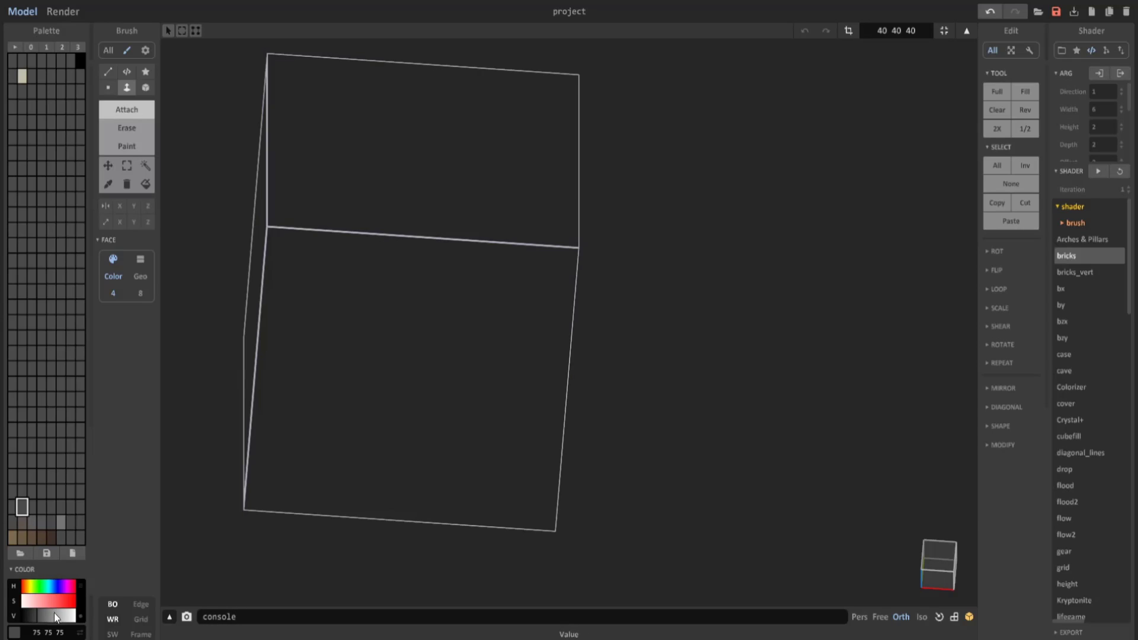
left_click_drag(54, 613, 76, 614)
left_click(364, 306)
right_click_drag(401, 371, 410, 352)
middle_click_drag(410, 352, 517, 286)
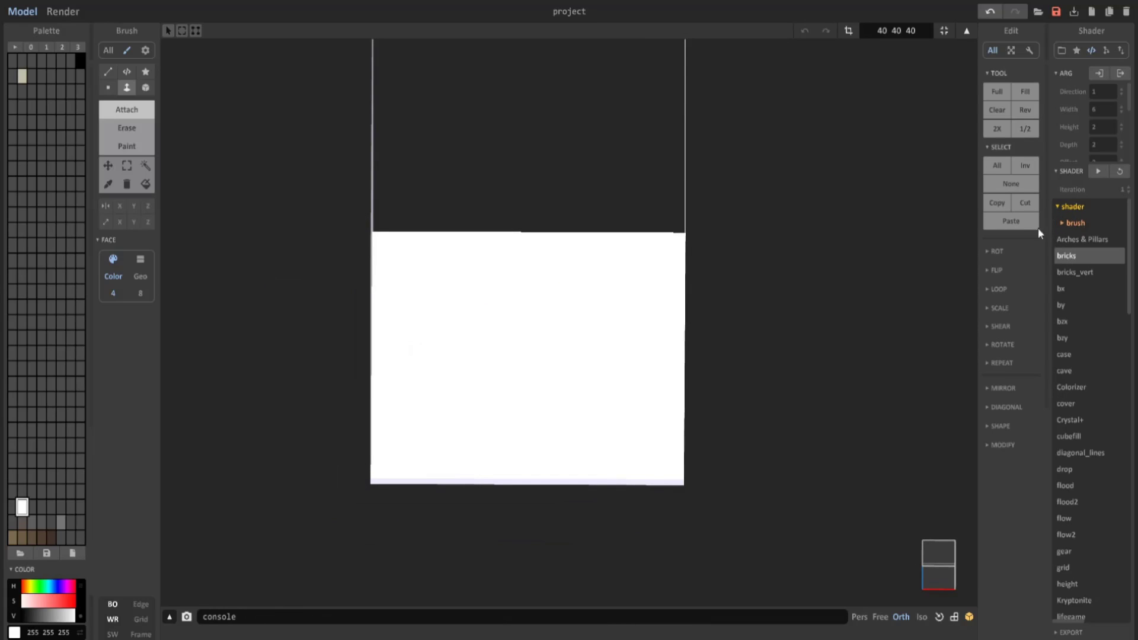
key("ctrl+z")
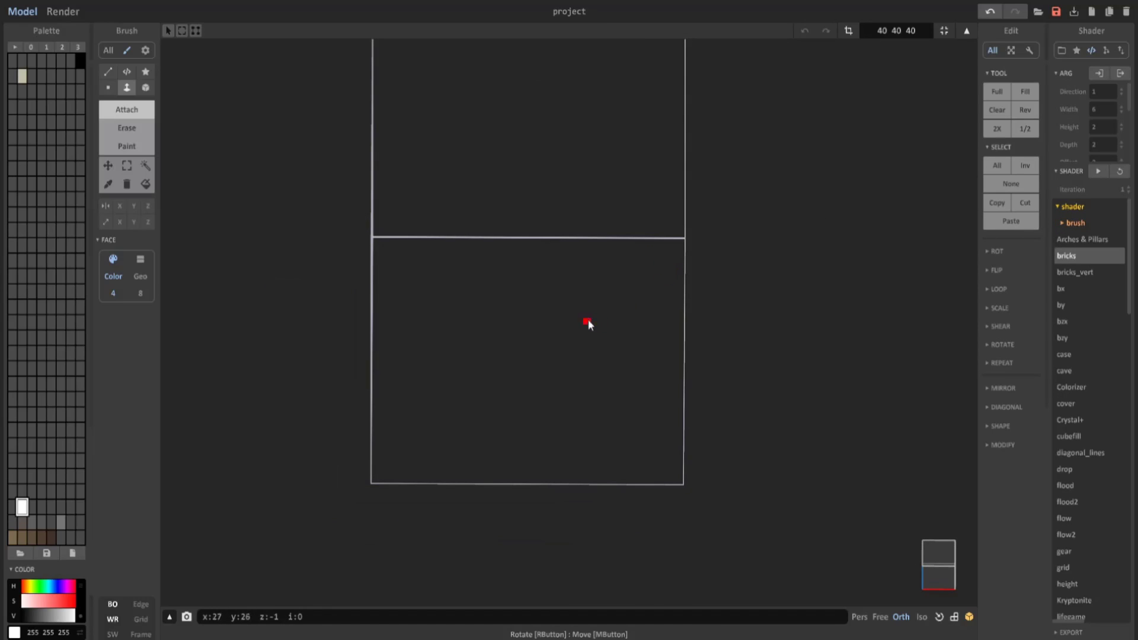
Apply the tiles voxel shader across the whole floor of the new object
left_click(131, 72)
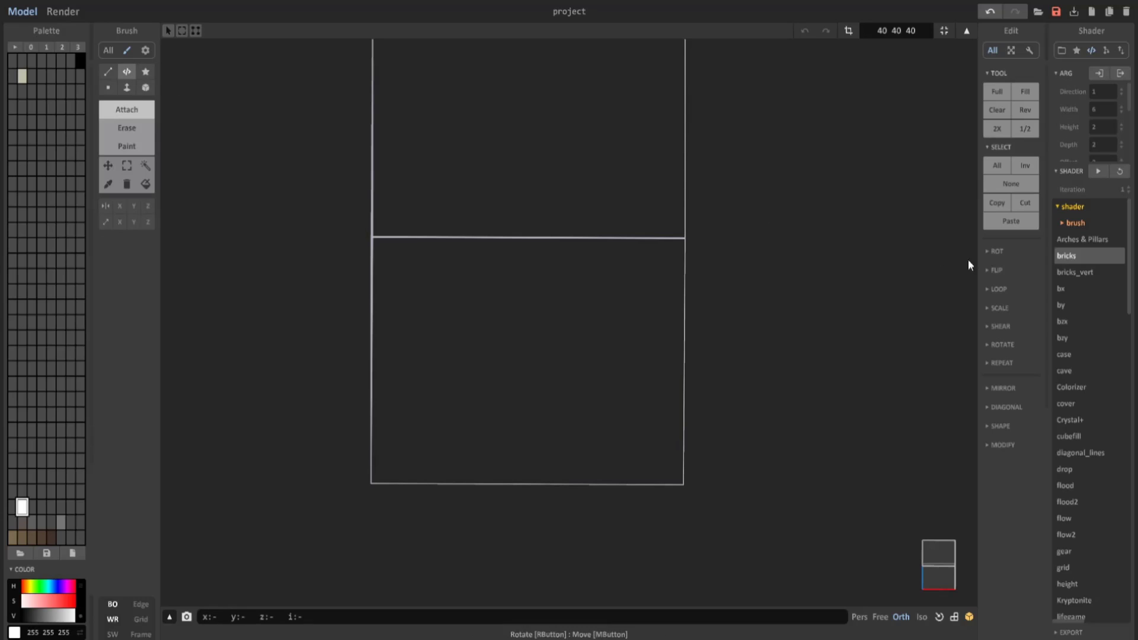
scroll(1091, 297, "down", 3)
scroll(1089, 350, "down", 15)
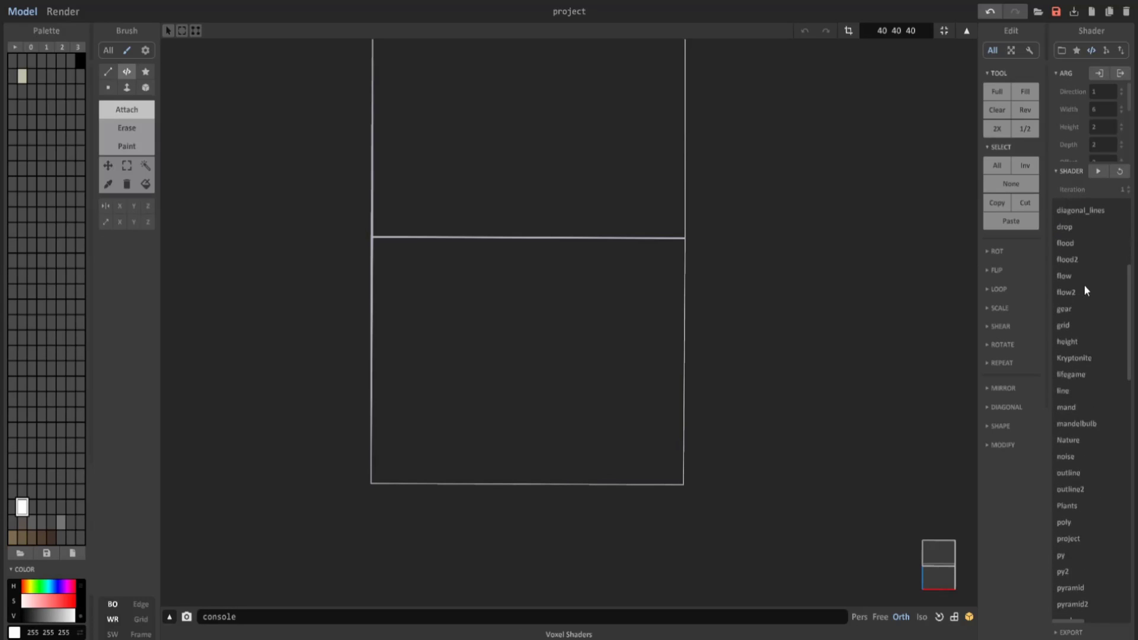
scroll(1081, 436, "down", 5)
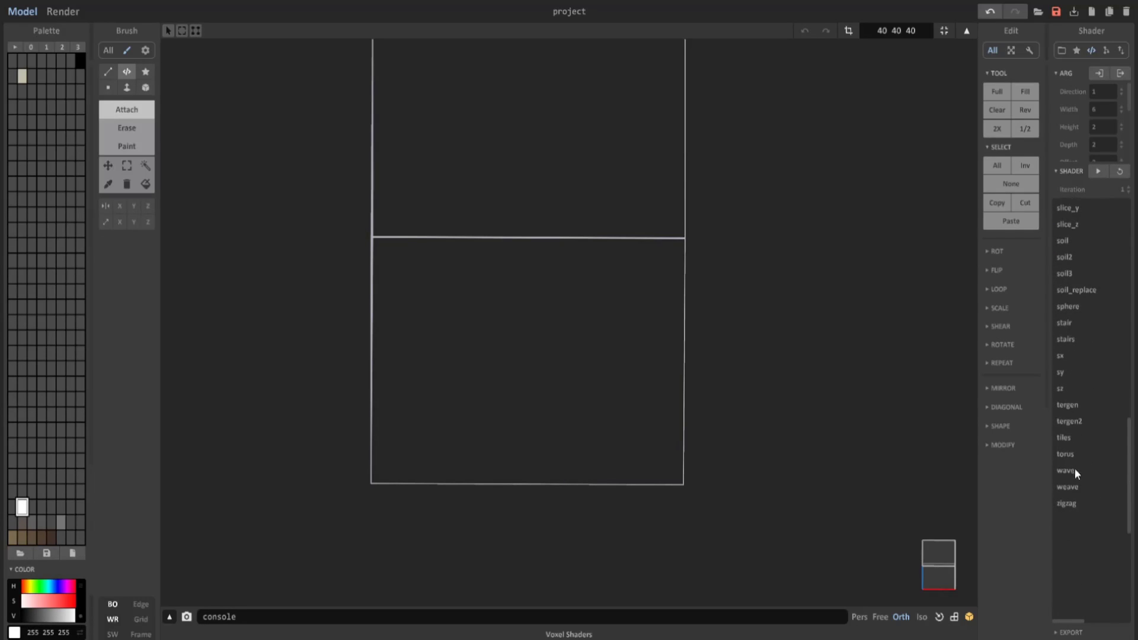
left_click(1069, 440)
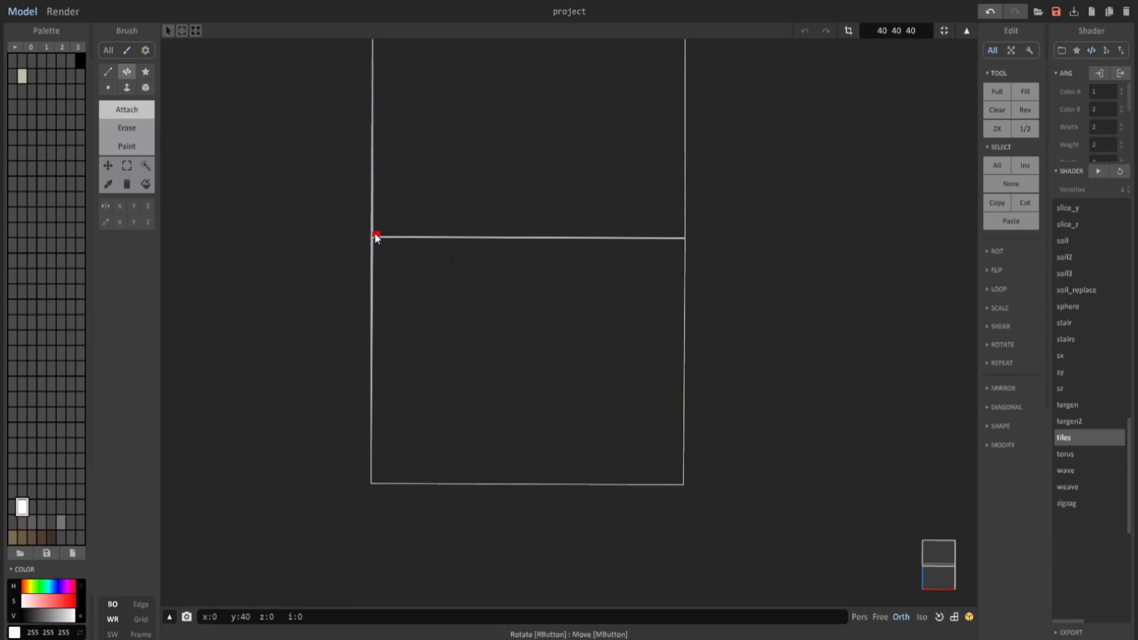
left_click_drag(375, 236, 694, 482)
right_click_drag(680, 408, 765, 326)
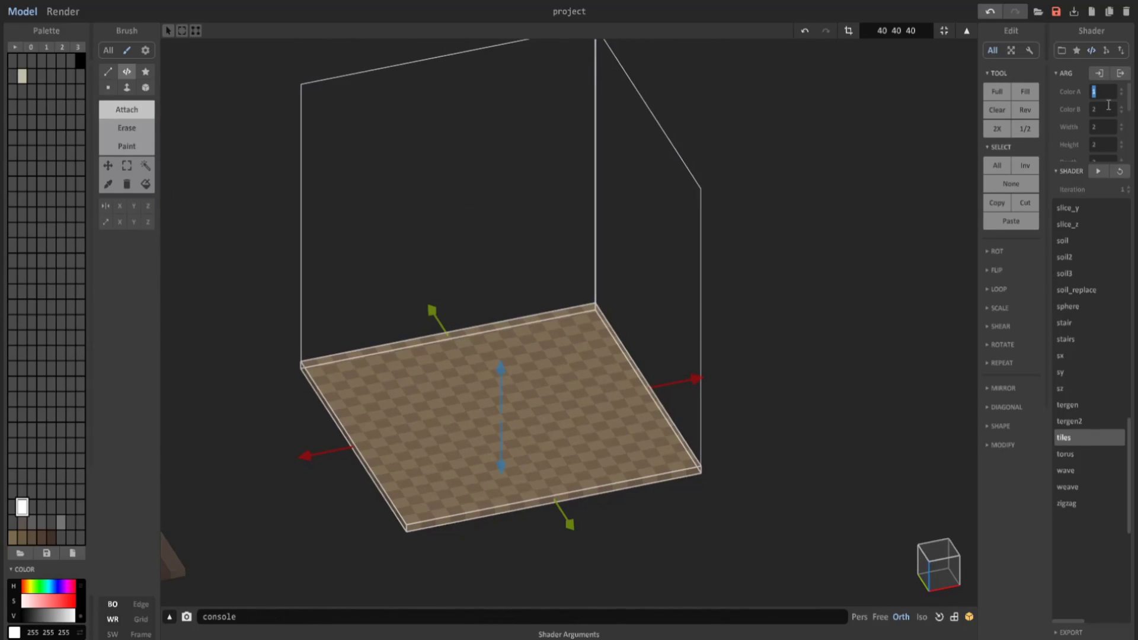
Set the tiles shader to colour A 17, colour B 18, width 1 and height 1, and deselect the floor's voxels
type("17")
key("Tab")
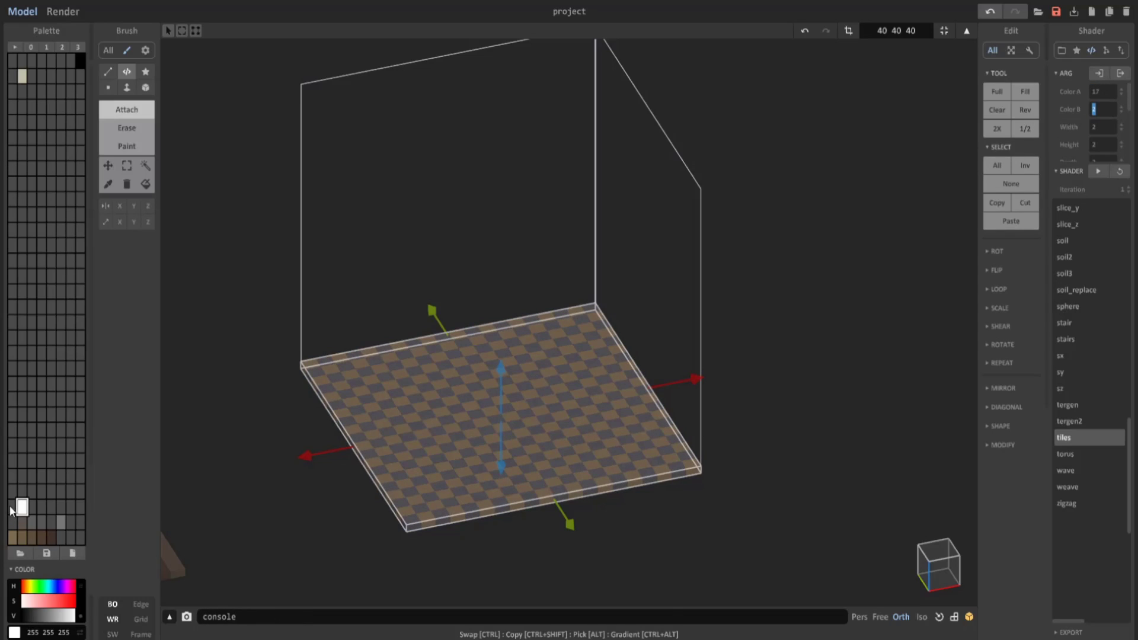
type("18")
key("Tab")
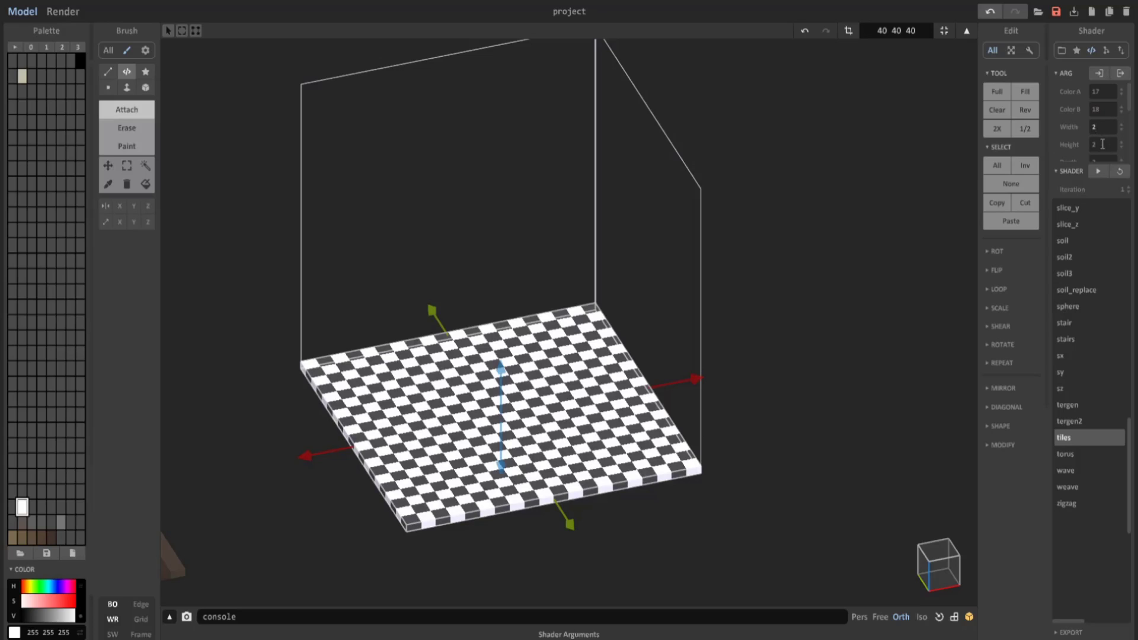
left_click(1107, 145)
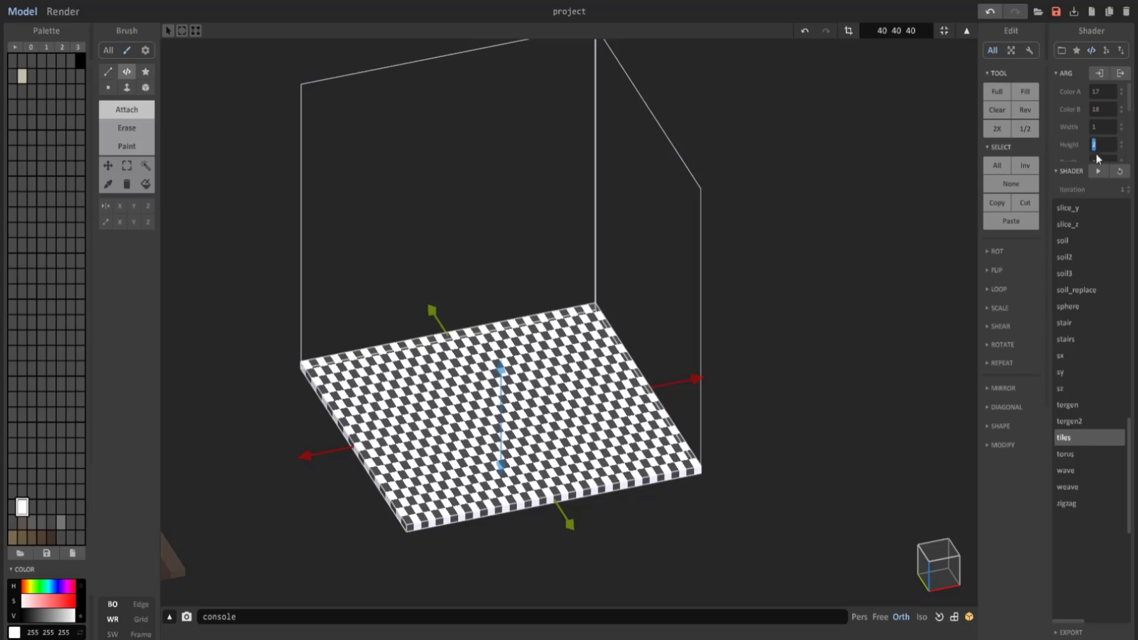
type("1")
right_click_drag(820, 305, 741, 353)
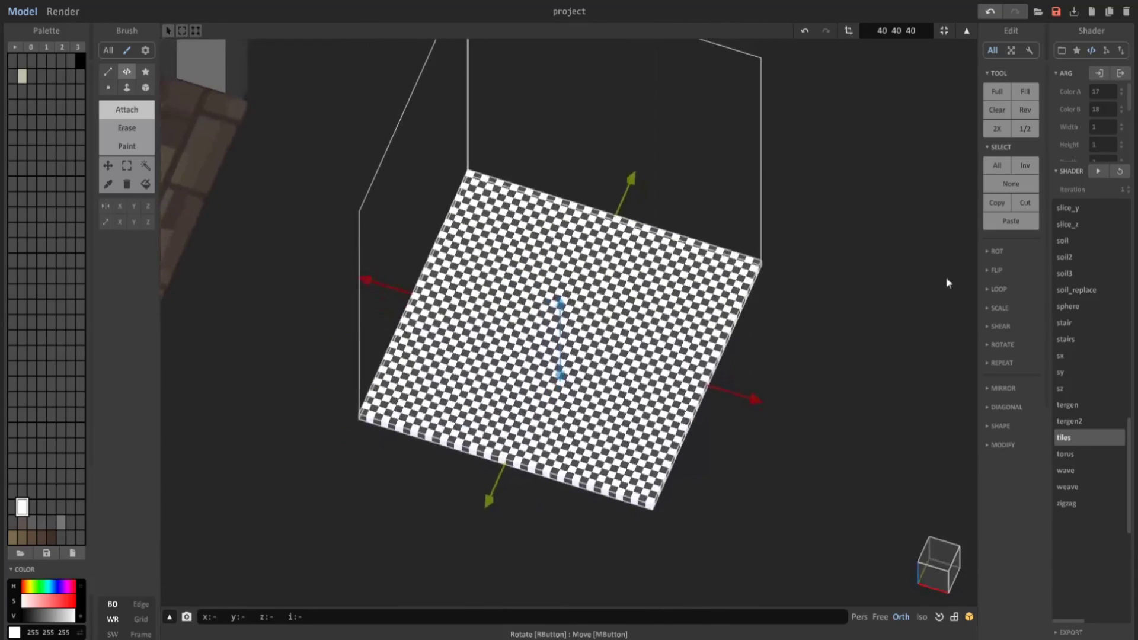
scroll(1118, 129, "down", 2)
scroll(1118, 129, "down", 2)
right_click_drag(826, 264, 711, 300)
key("ctrl+d")
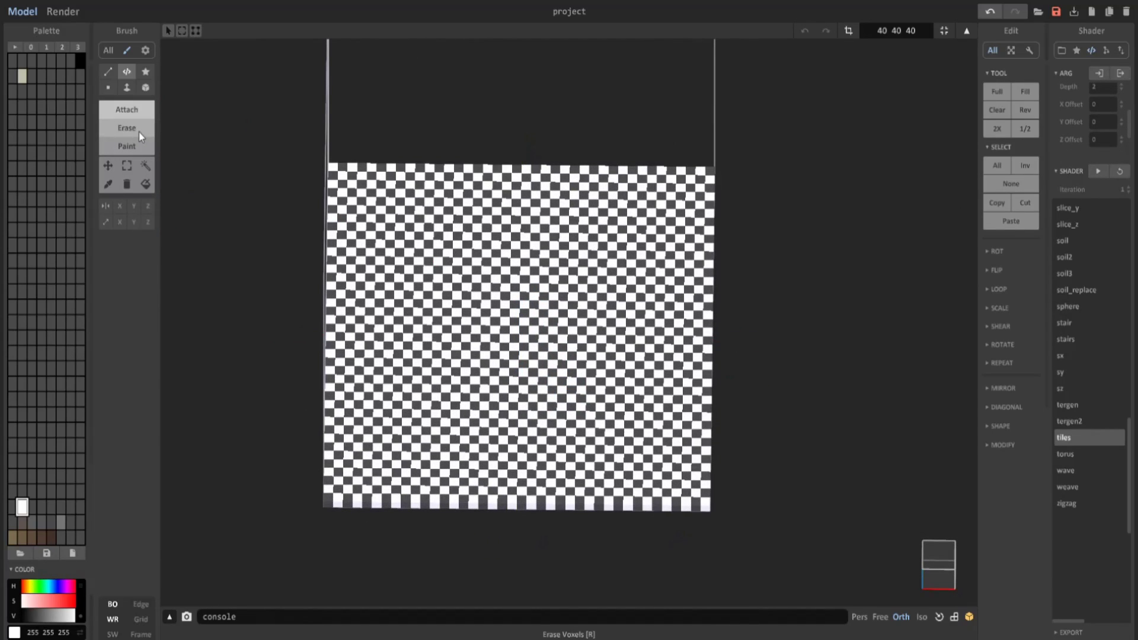
Select all white tiles of the checkered floor by colour and delete them, leaving holes between the dark grey voxels
left_click(146, 166)
scroll(408, 248, "up", 2)
scroll(407, 248, "up", 1)
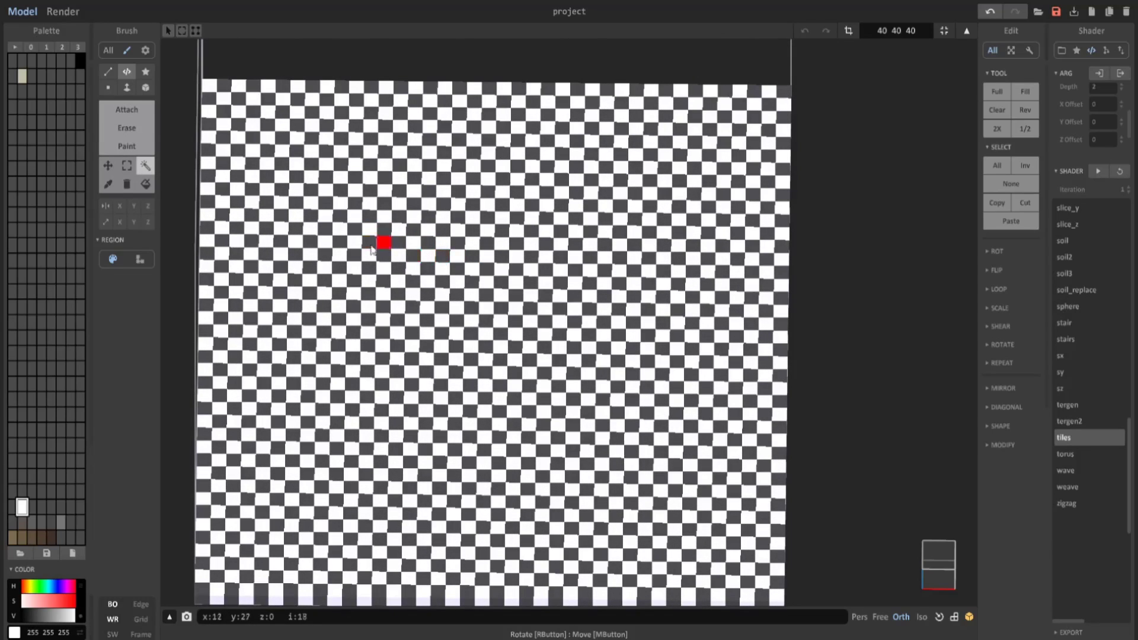
right_click_drag(353, 295, 418, 264)
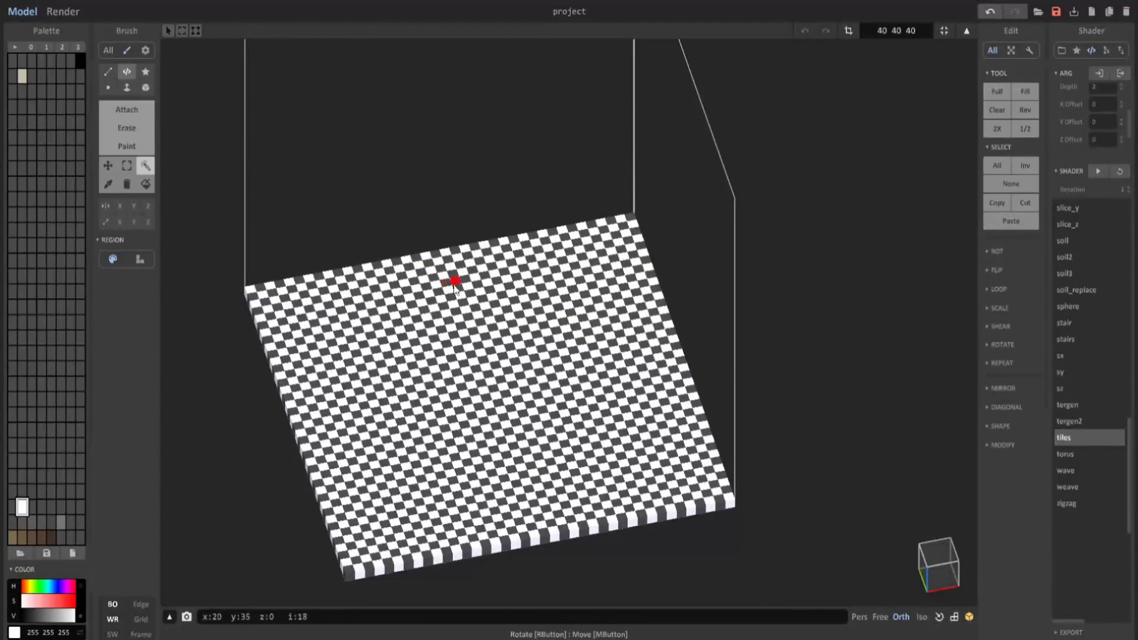
left_click(481, 310)
right_click_drag(453, 336, 358, 175)
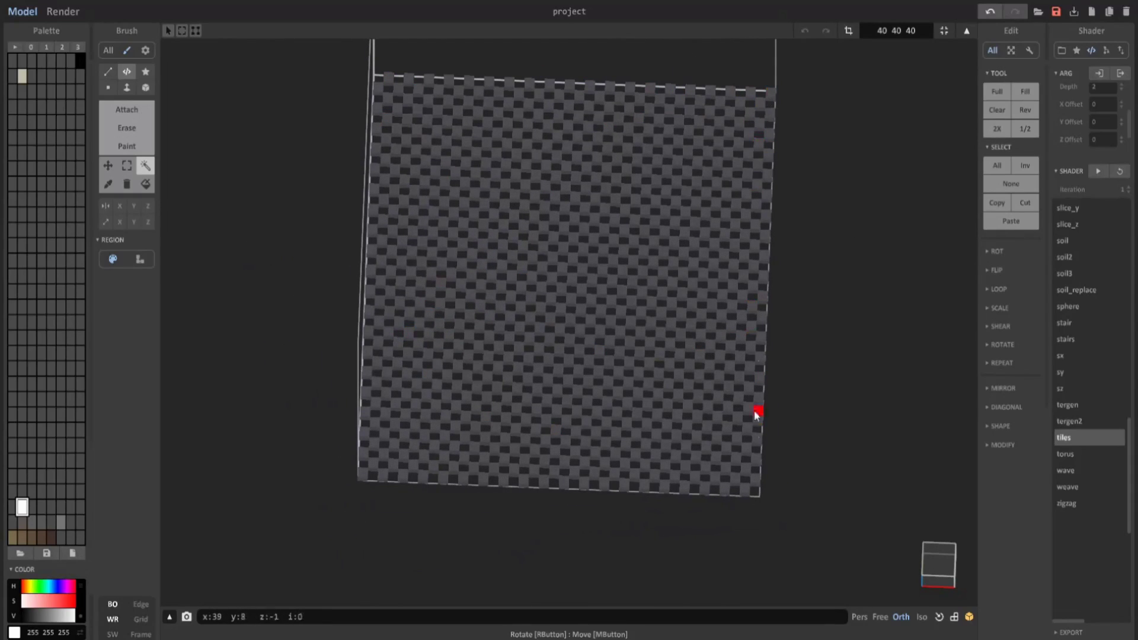
Frame the perforated floor with a one-voxel dark grey border in box mode, mirrored in X and Y
left_click(141, 117)
left_click(146, 91)
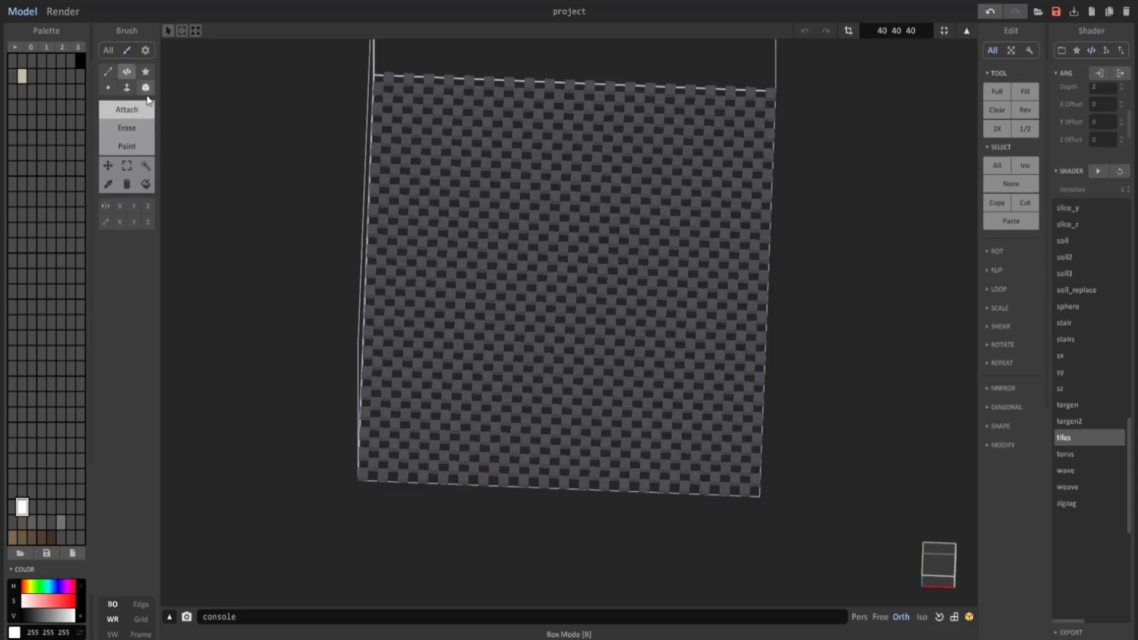
middle_click_drag(481, 146, 435, 263)
right_click_drag(436, 263, 432, 297)
left_click(119, 205)
left_click(134, 206)
mouse_move(323, 146)
left_mouse_down()
mouse_move(540, 161)
mouse_move(678, 151)
left_mouse_up()
key("ctrl+z")
mouse_move(323, 146)
left_mouse_down()
mouse_move(709, 155)
mouse_move(719, 469)
left_mouse_up()
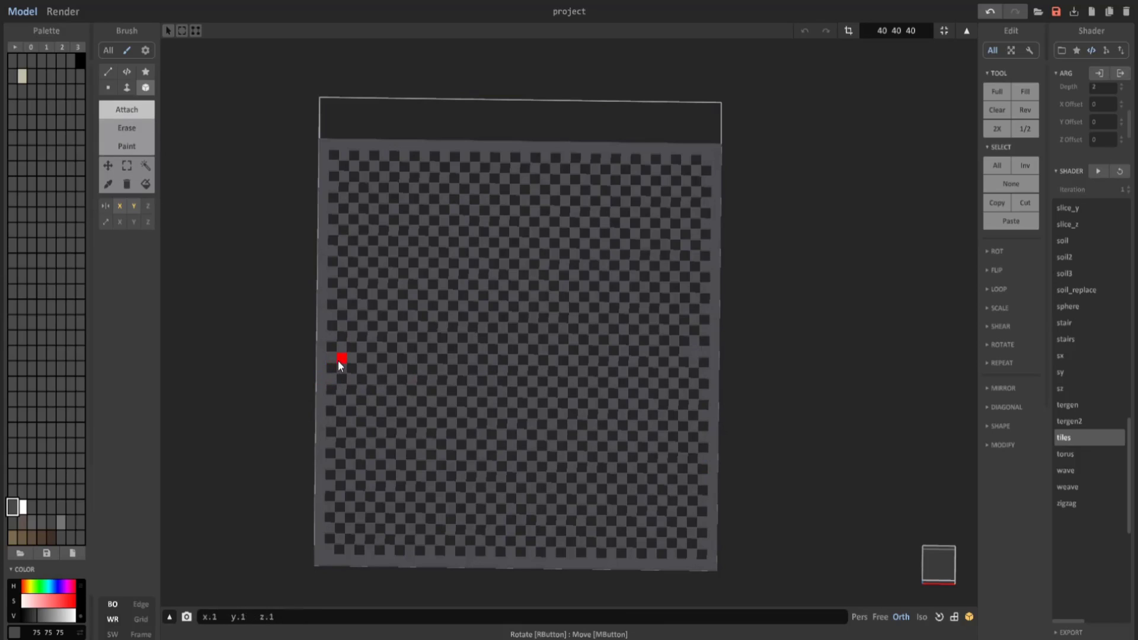
Draw two dark grey bars along X and Y through the middle of the floor, crossing at its centre
left_click_drag(341, 360, 636, 364)
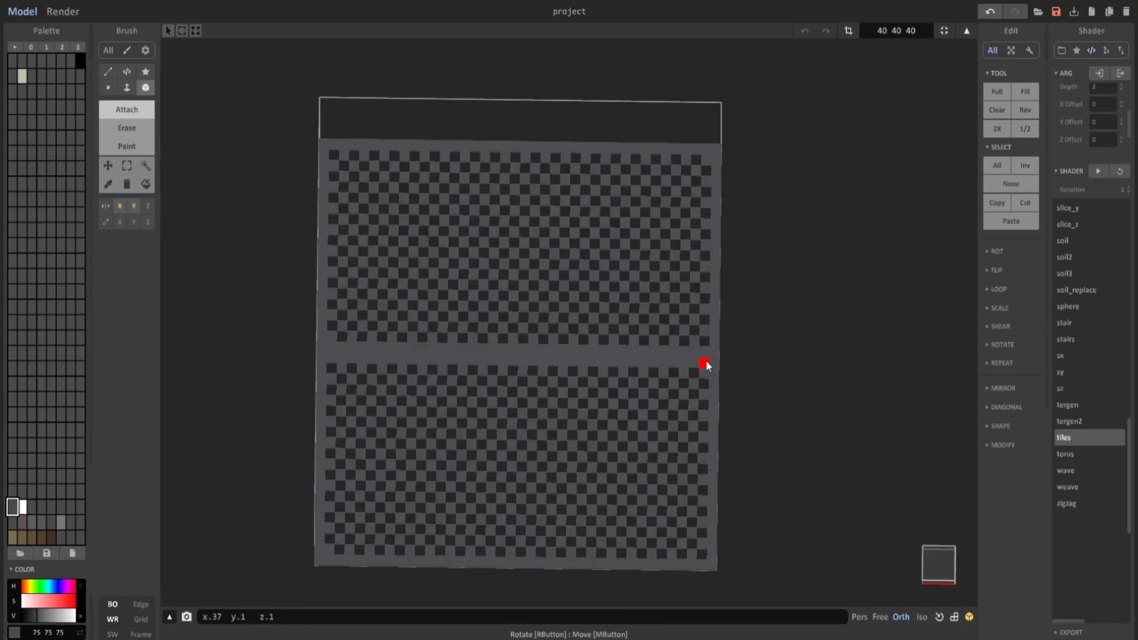
left_click_drag(525, 158, 514, 498)
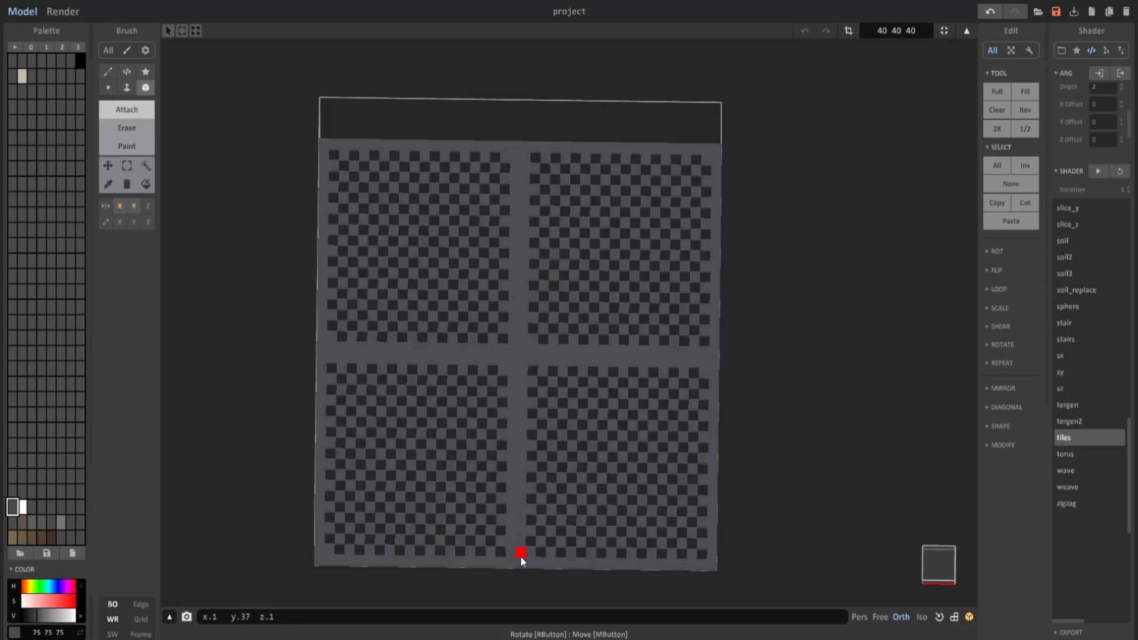
right_click_drag(520, 556, 451, 228)
middle_click_drag(450, 227, 323, 281)
scroll(373, 301, "up", 5)
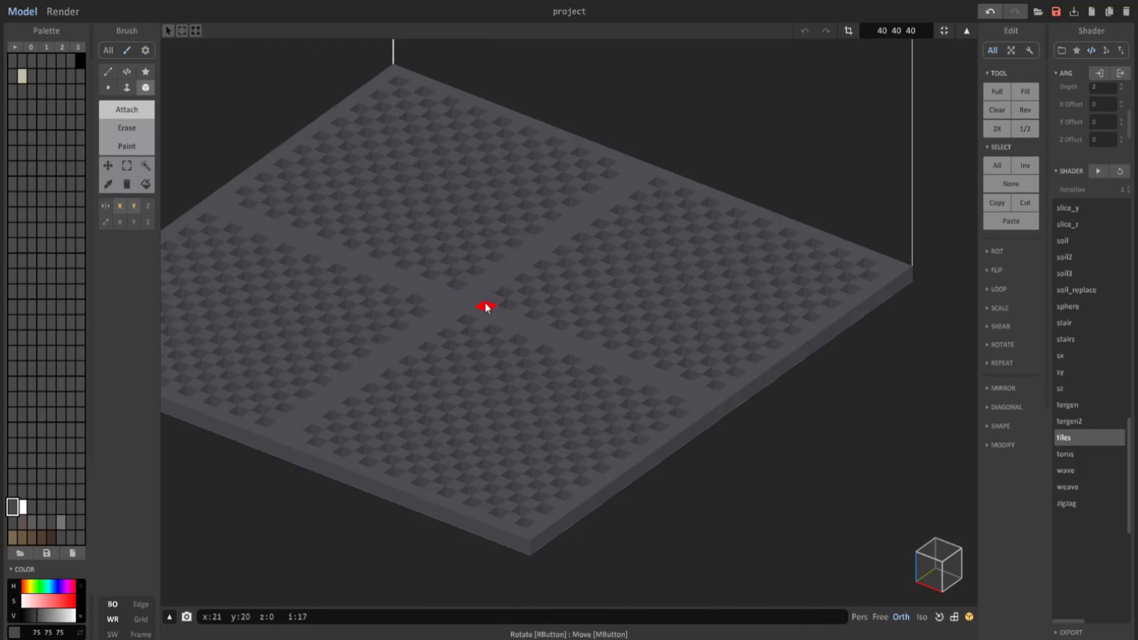
Return to the whole scene and copy the wooden room's window wall along the red axis to the back of the grate floor
scroll(483, 306, "down", 5)
mouse_move(503, 302)
right_mouse_down()
mouse_move(579, 307)
mouse_move(514, 311)
right_mouse_up()
left_click(944, 31)
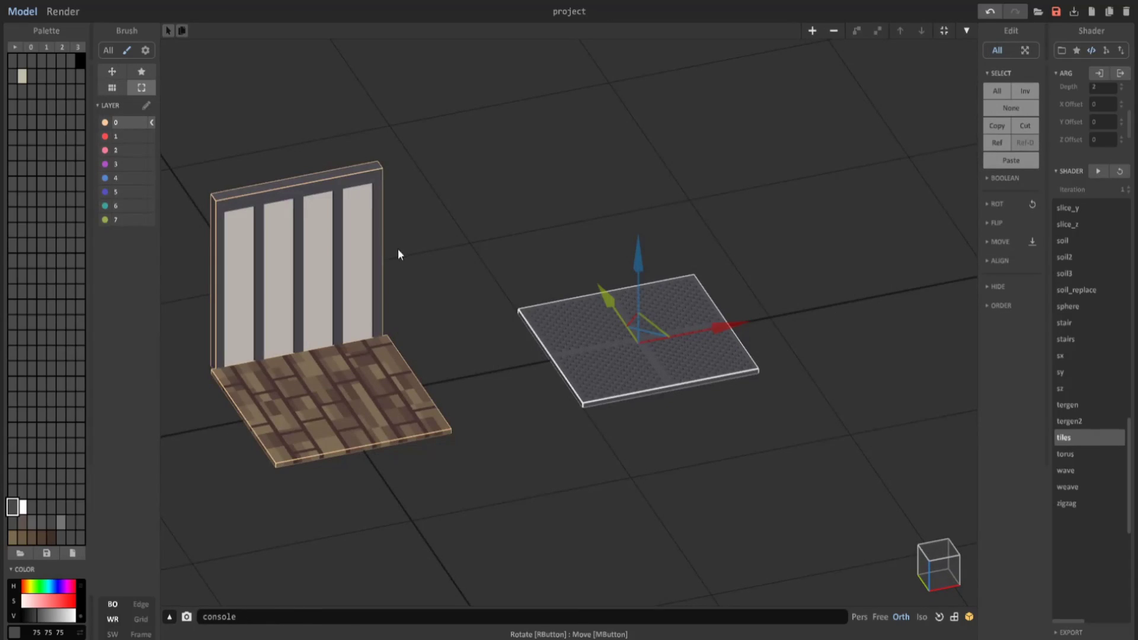
left_click(367, 276)
right_click_drag(367, 276, 326, 338)
left_click_drag(415, 217, 727, 290, "ctrl")
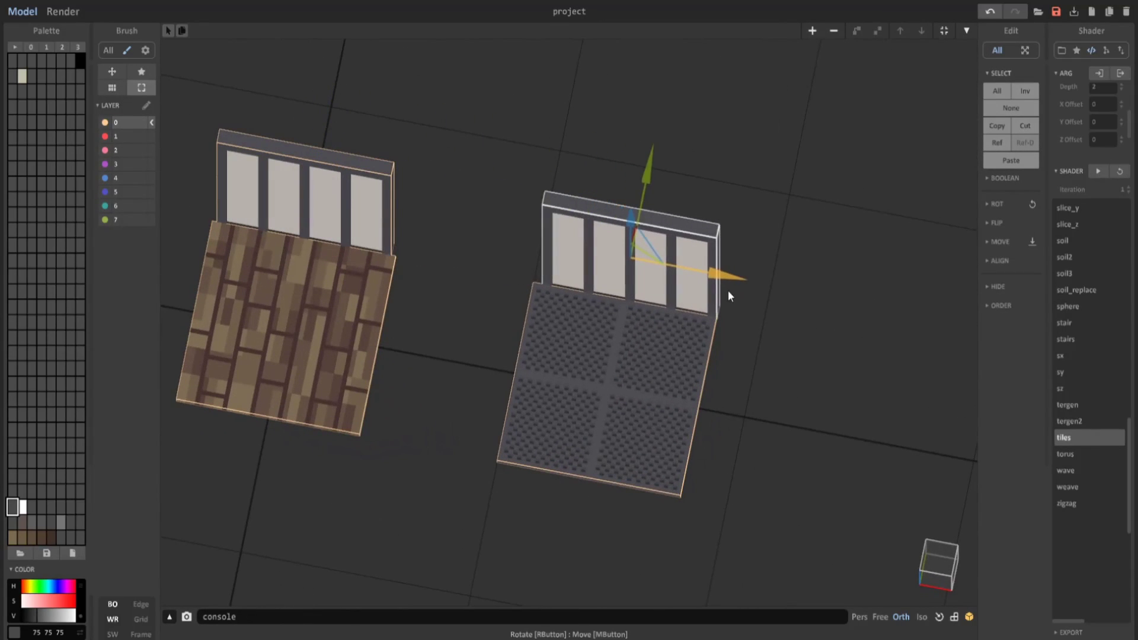
right_click_drag(727, 290, 635, 244)
Render the scene and turn the grate's dark grey into a metal material with metallic 27
left_click(64, 12)
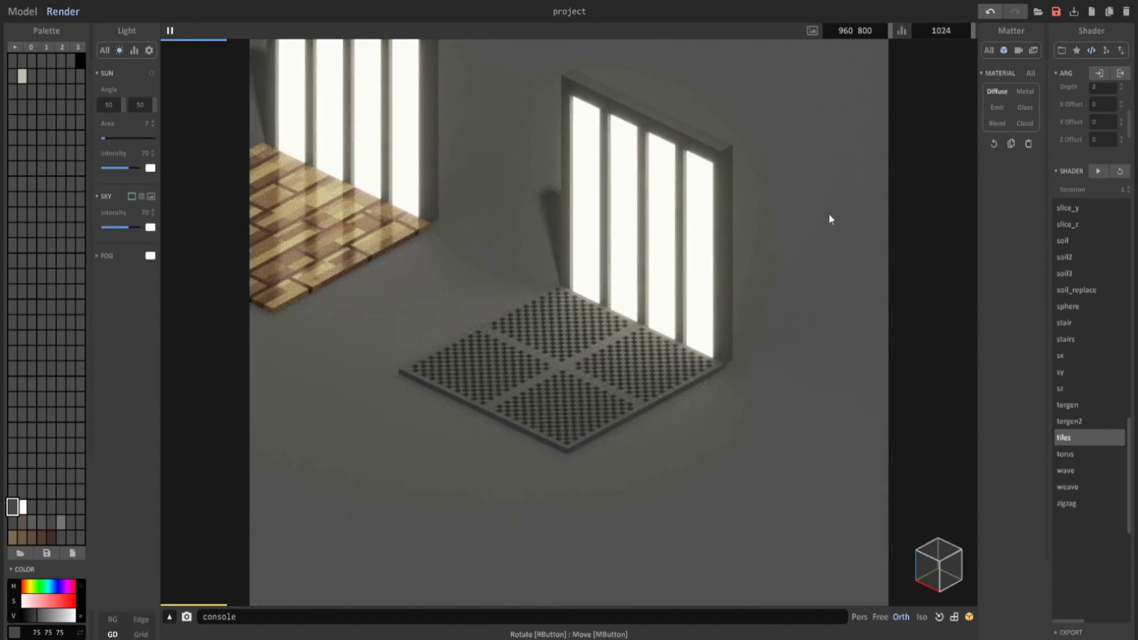
left_click(1023, 91)
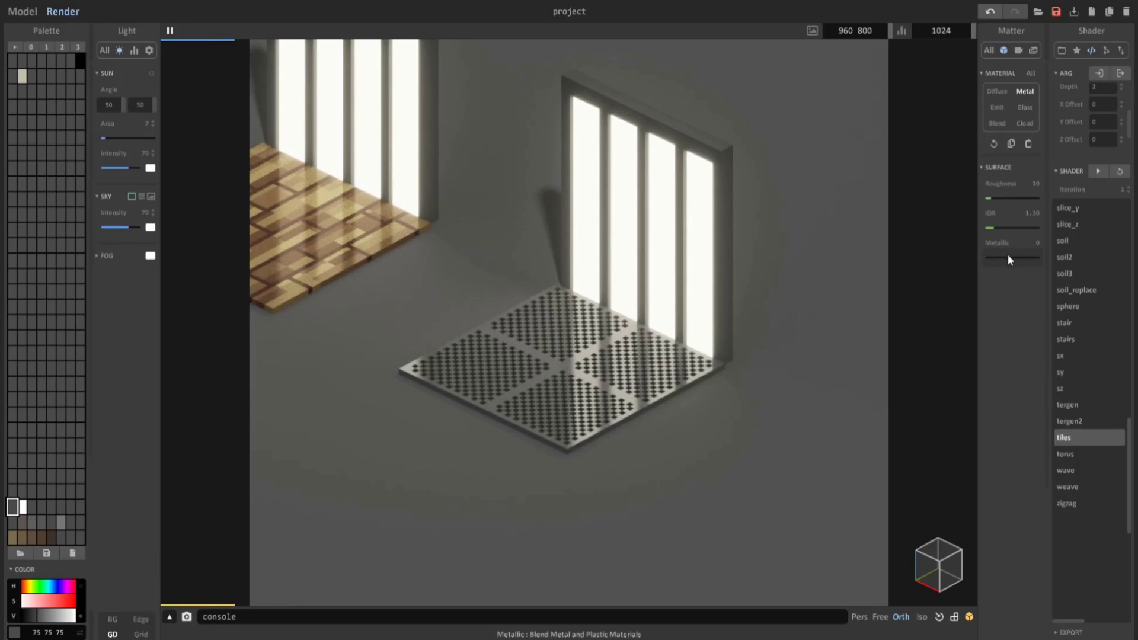
left_click(1000, 260)
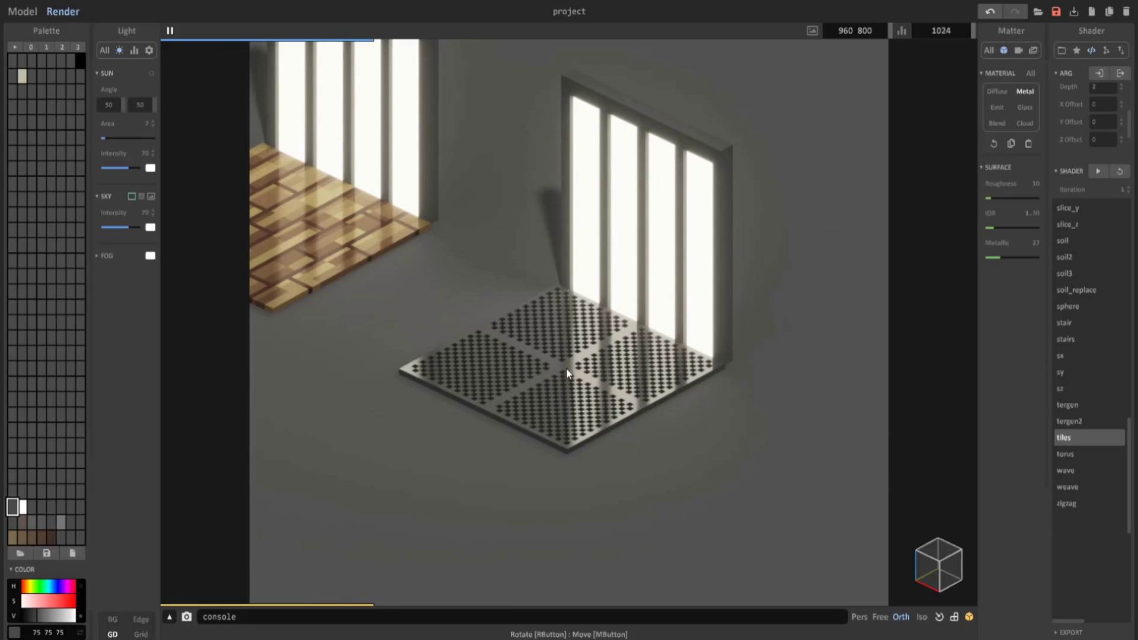
Open the grate floor for voxel editing and set palette slot 18 to 105 105 105, slot 19 to 64 64 64 and slot 20 to another grey
left_click(35, 13)
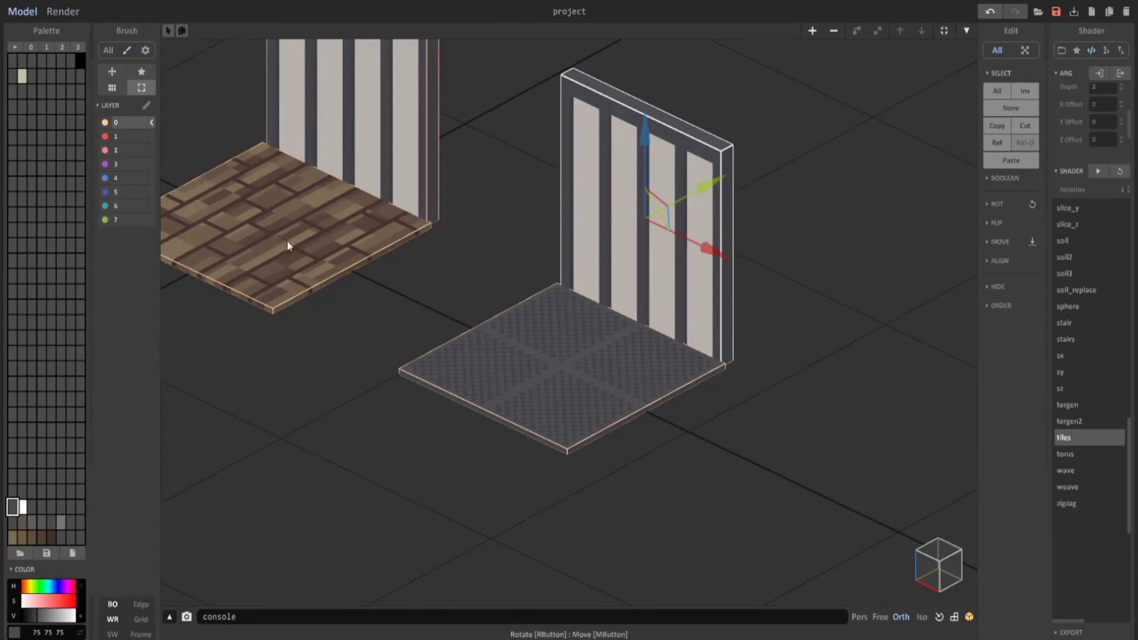
middle_click_drag(302, 252, 281, 170)
scroll(551, 278, "down", 3)
middle_click_drag(690, 323, 518, 284)
scroll(528, 332, "up", 4)
double_click(527, 362)
scroll(516, 409, "up", 4)
left_click(24, 506)
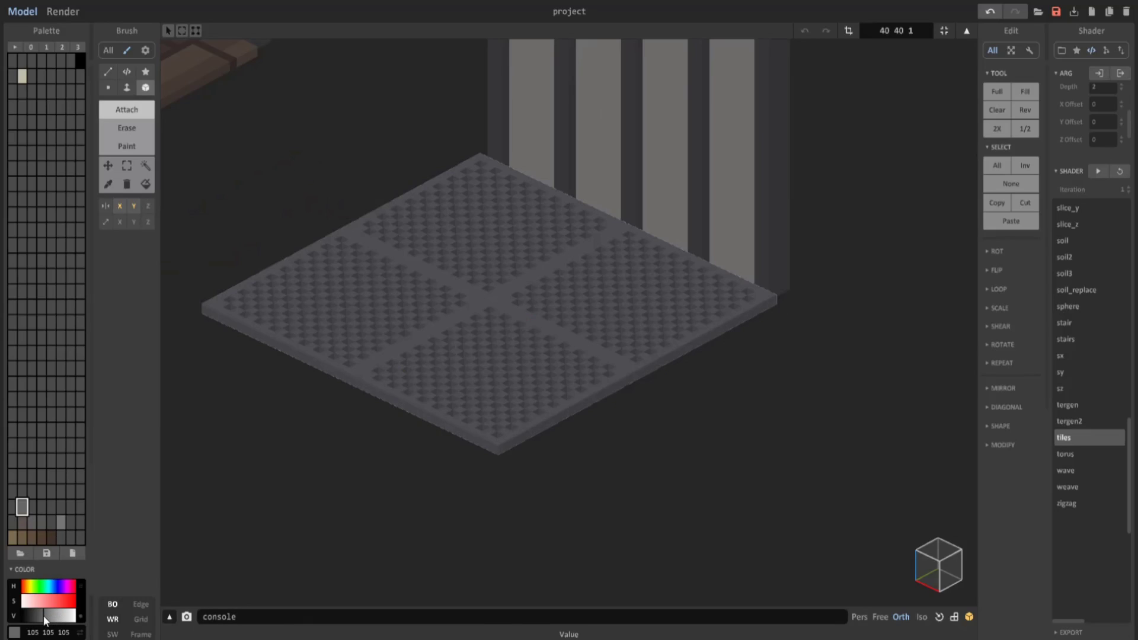
left_click(31, 506)
left_click(41, 507)
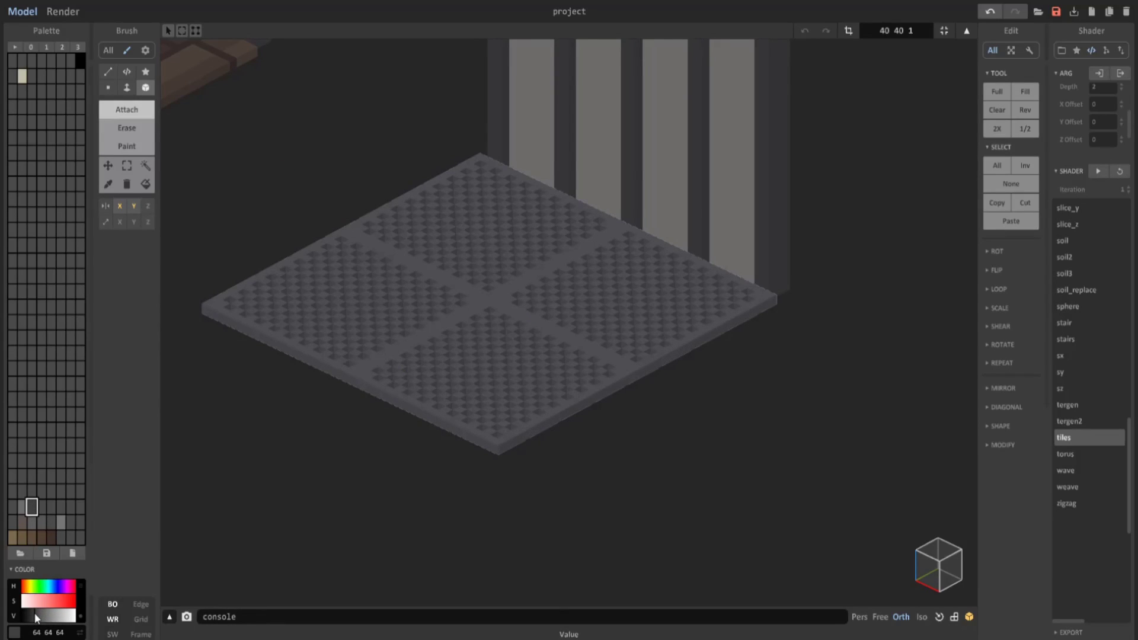
left_click(61, 461)
Select the grate's voxels by colour and randomise their colours across palette slots 17 to 20
left_click(145, 166)
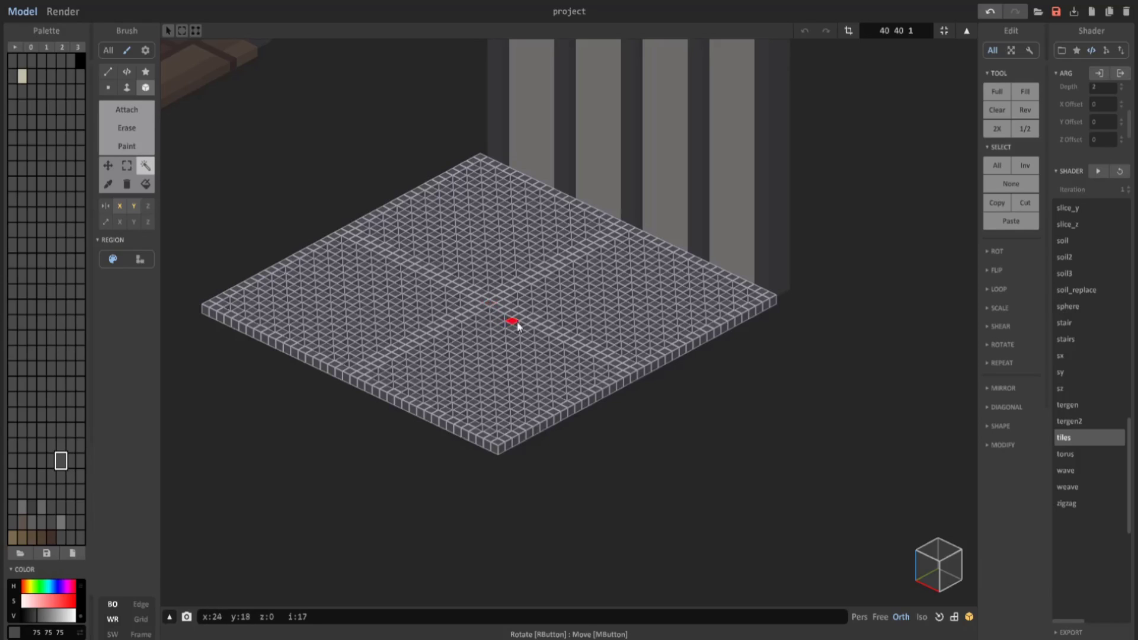
left_click(13, 509)
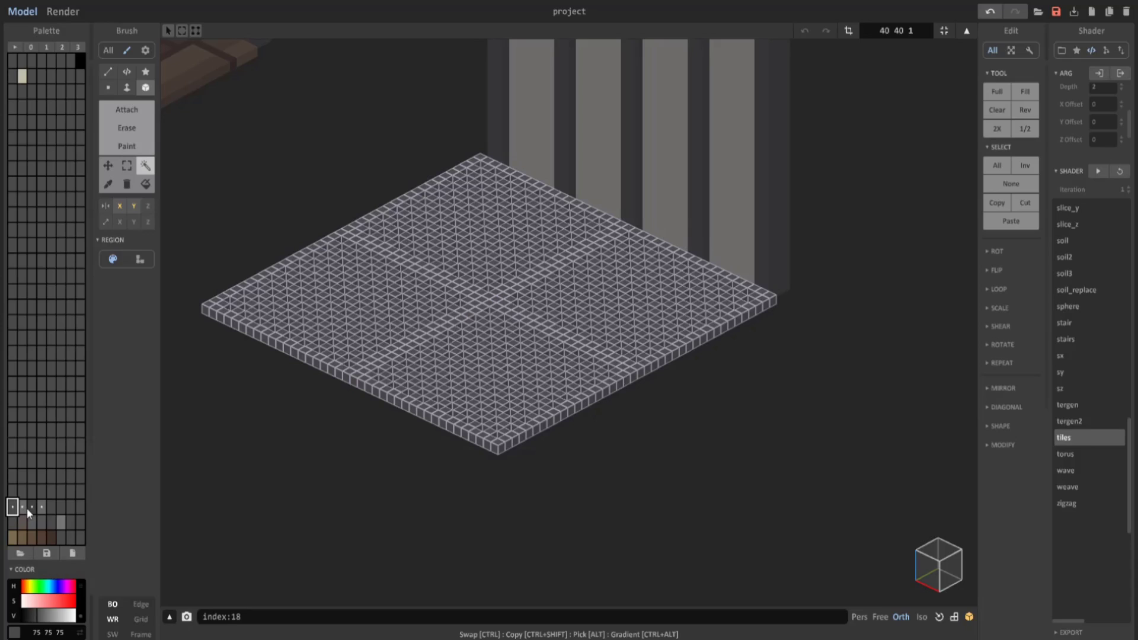
right_click(26, 507)
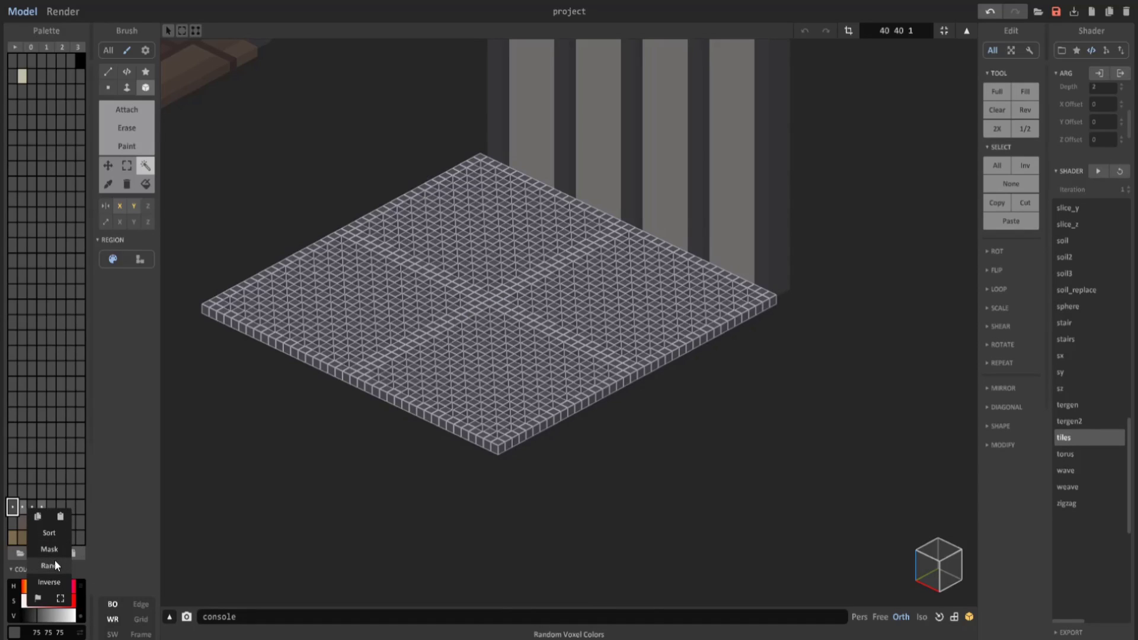
left_click(55, 562)
right_click_drag(419, 373, 535, 345)
right_click_drag(597, 279, 584, 253)
Soften the grate's contrast by setting palette slot 18 to 78 78 78 and slot 20 to 91 91 91
left_click(22, 506)
left_click(40, 617)
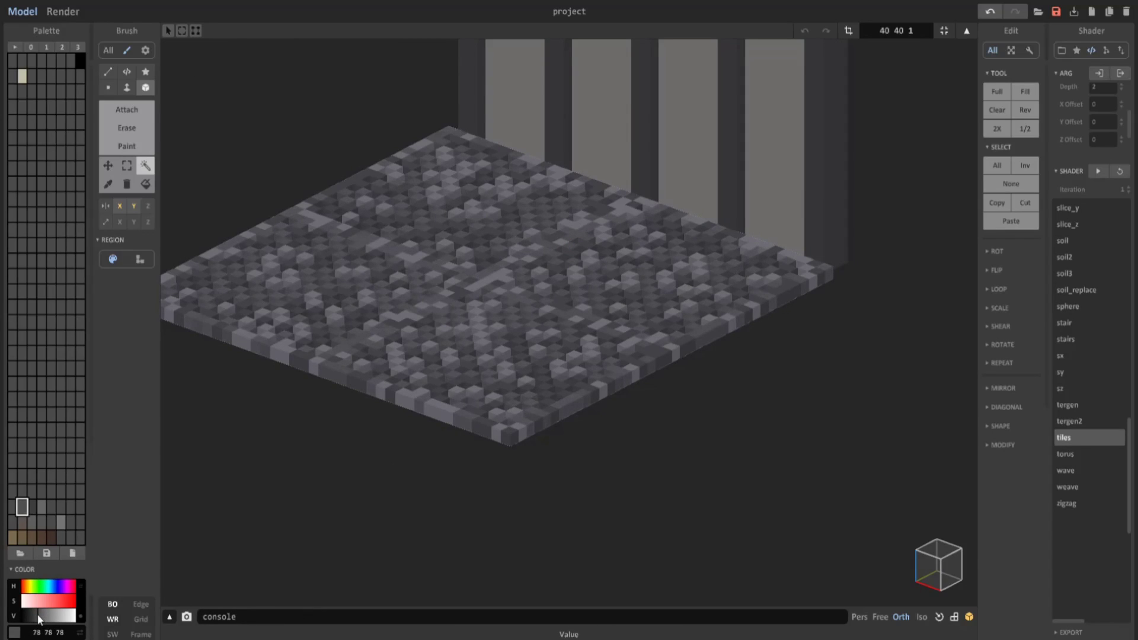
left_click(42, 507)
left_click(41, 614)
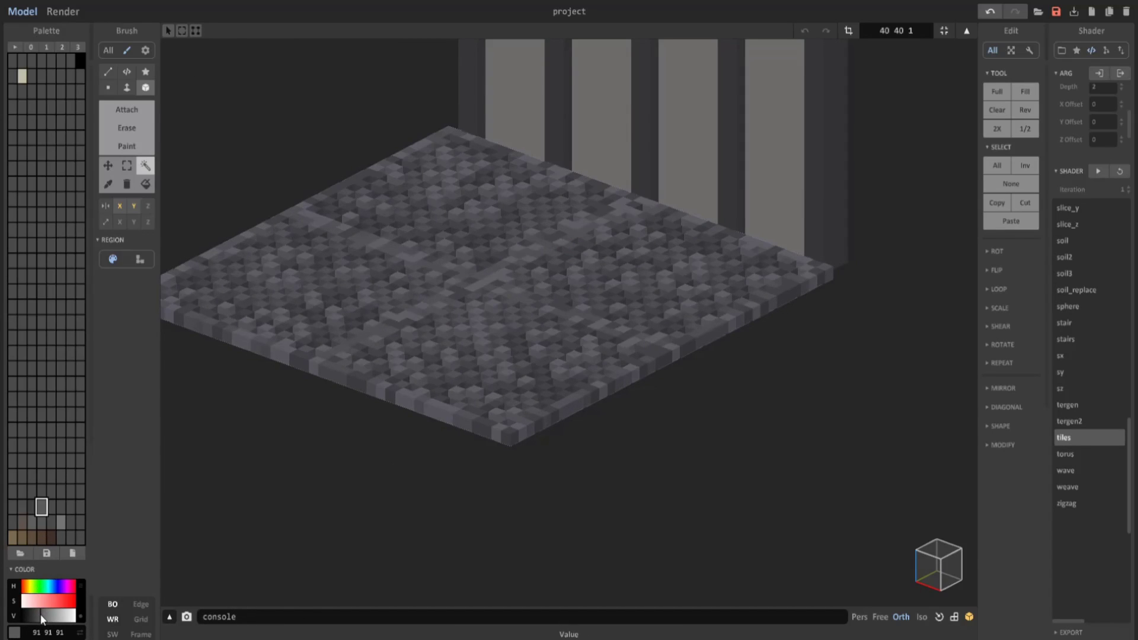
scroll(409, 437, "down", 3)
right_click_drag(409, 438, 404, 456)
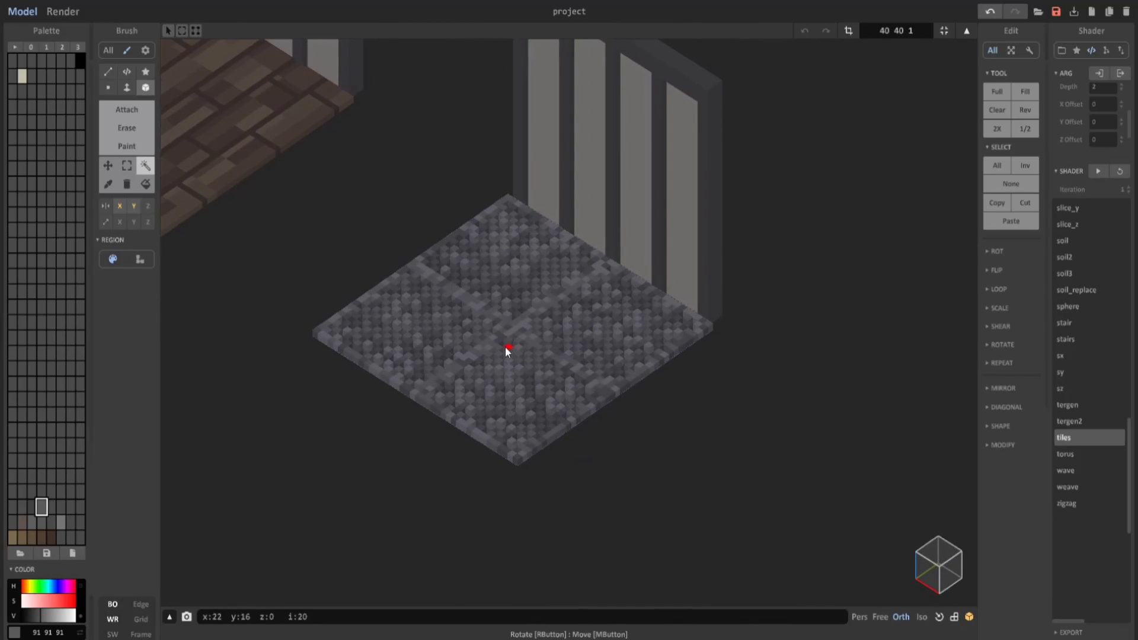
Render the scene and make the grate's remaining greys in palette slots 18 to 20 metal, with metallic 21 for slot 20
left_click(63, 11)
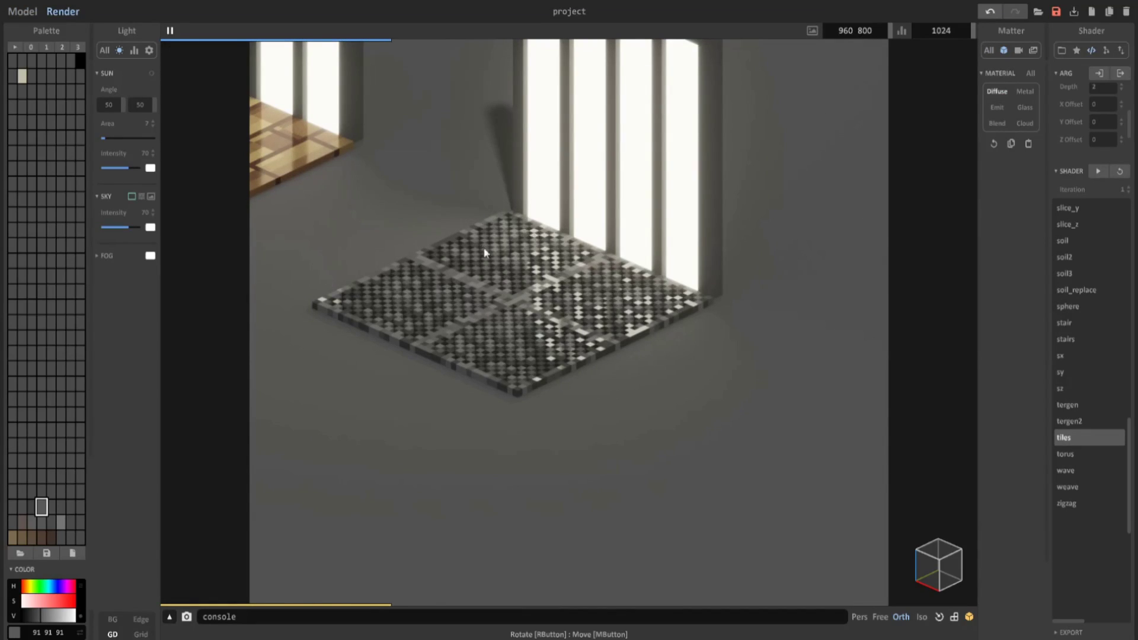
left_click(529, 290)
left_click(1024, 91)
left_click(557, 291)
left_click_drag(996, 261, 1037, 261)
left_click(1025, 91)
left_click(596, 287)
left_click(1025, 91)
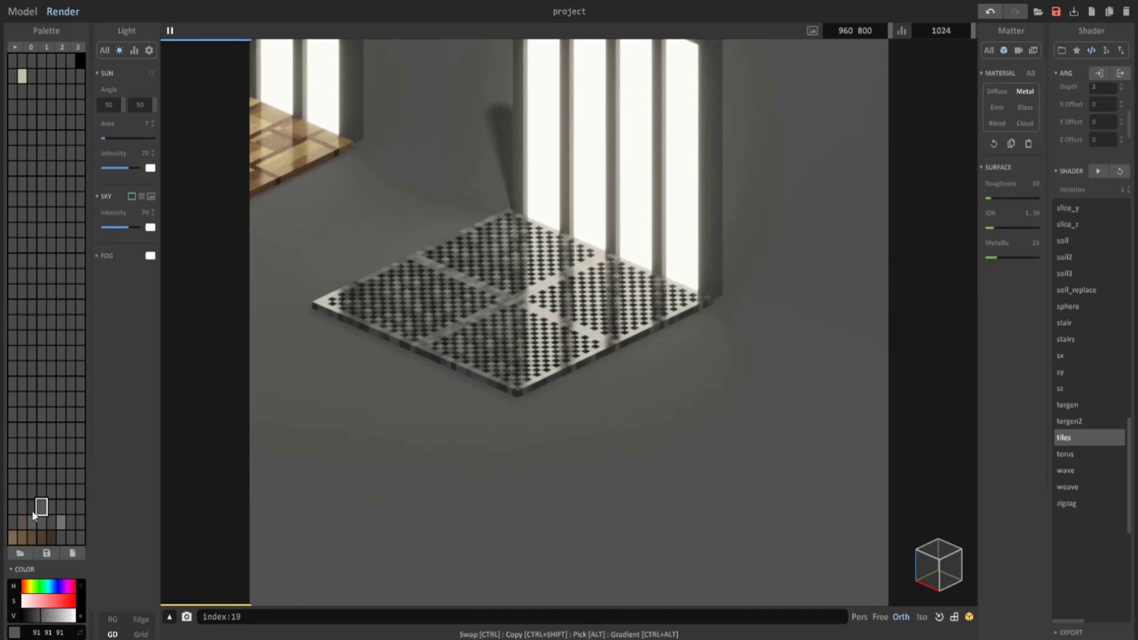
scroll(549, 358, "down", 3)
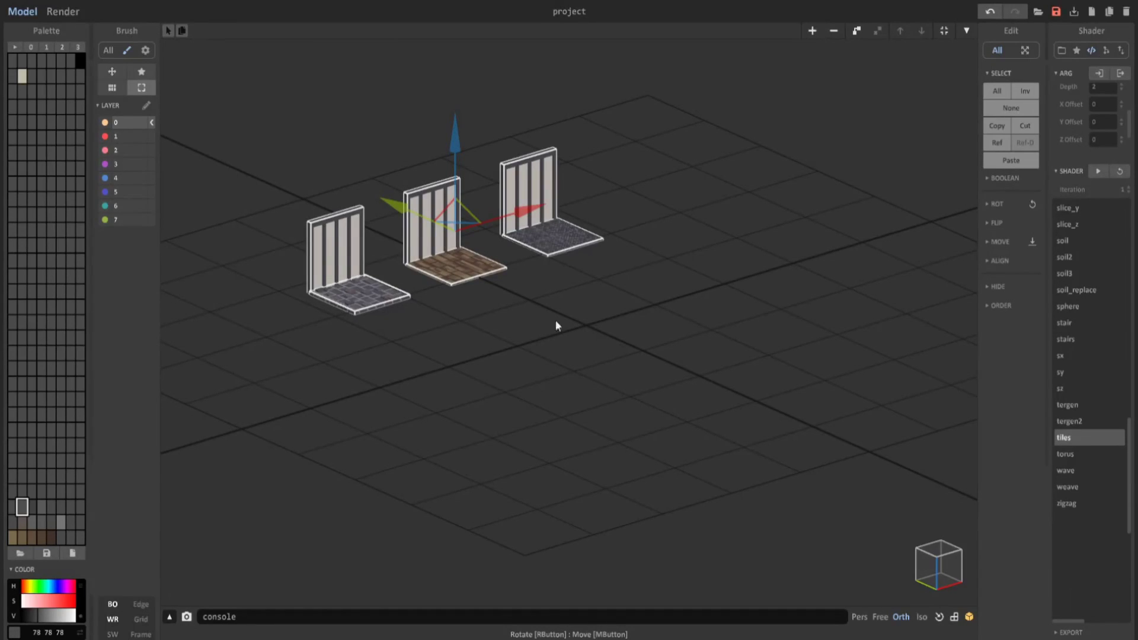
Add a new empty object to the scene and open it for voxel editing in attach mode
right_click_drag(634, 292, 770, 87)
left_click(816, 34)
right_click_drag(720, 167, 620, 256)
scroll(588, 343, "up", 3)
key("Tab")
mouse_move(588, 344)
middle_mouse_down()
mouse_move(621, 331)
mouse_move(648, 292)
middle_mouse_up()
scroll(649, 292, "up", 3)
left_click(126, 109)
middle_click_drag(593, 249, 575, 305)
right_click_drag(574, 305, 554, 314)
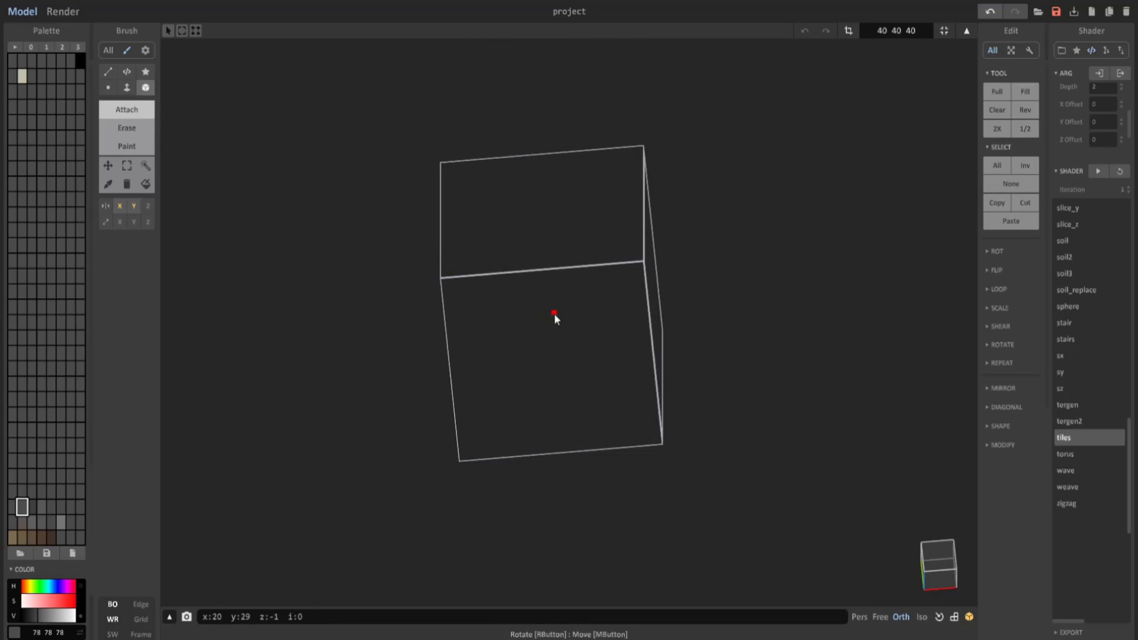
Set palette slot 41 to brown 108 92 69
left_click(10, 463)
left_click(26, 592)
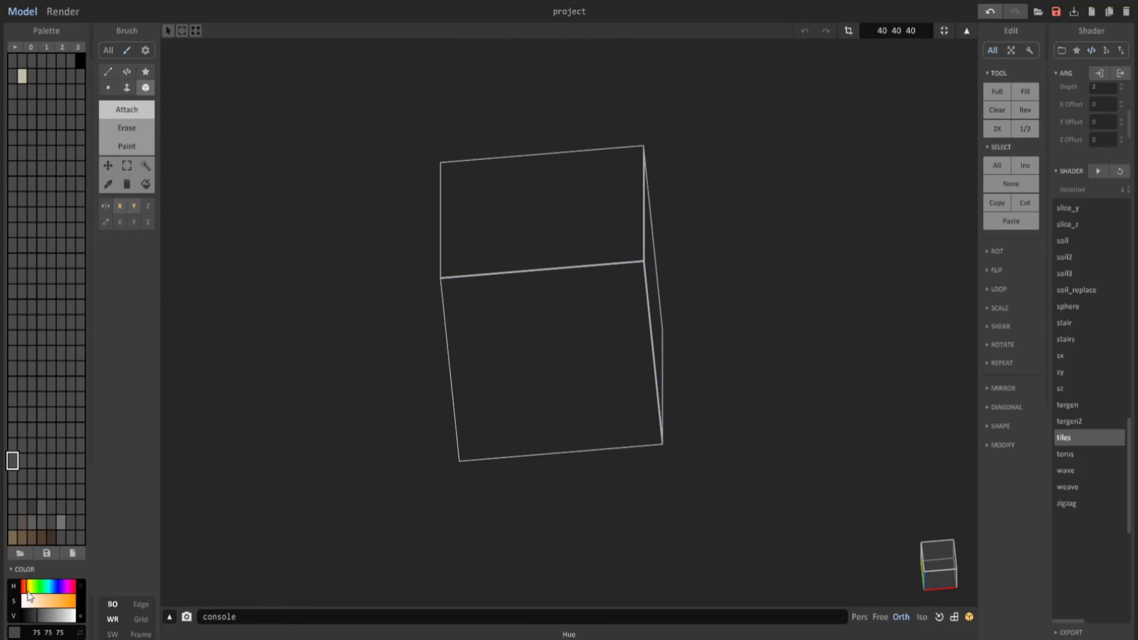
left_click(48, 602)
left_click_drag(47, 620, 45, 620)
left_click(41, 601)
Cover the new object's whole base with a one-voxel-thick brown floor using face mode
left_click(127, 88)
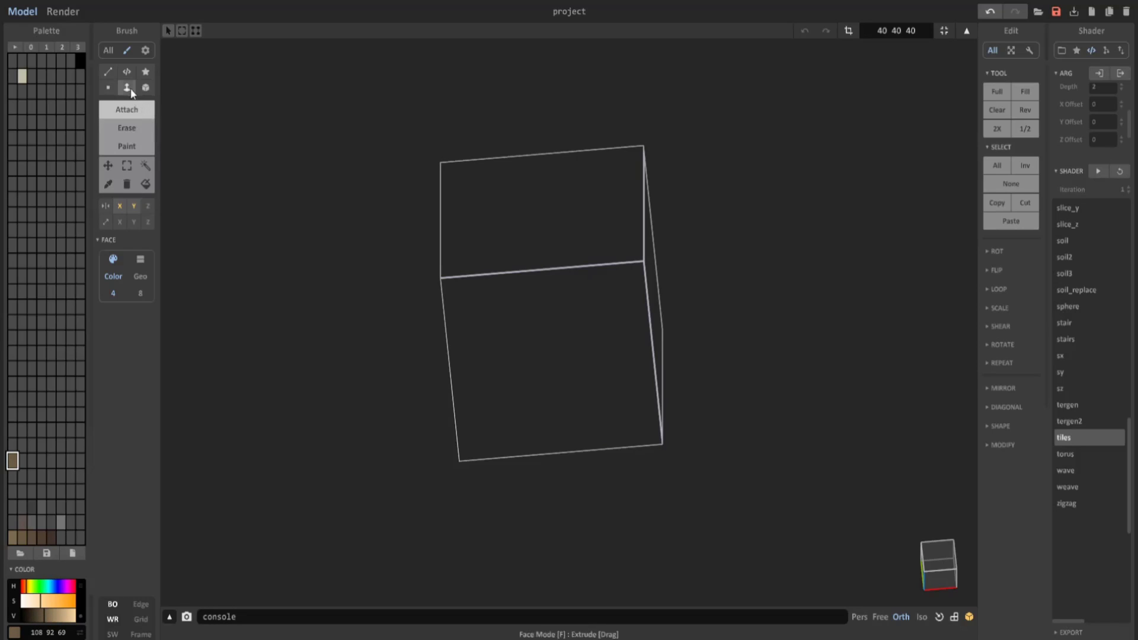
left_click(531, 346)
right_click_drag(531, 347, 508, 305)
scroll(508, 305, "up", 3)
Set palette slots 42 to 44 to further muted browns, with slot 44 at 94 80 64
left_click(25, 458)
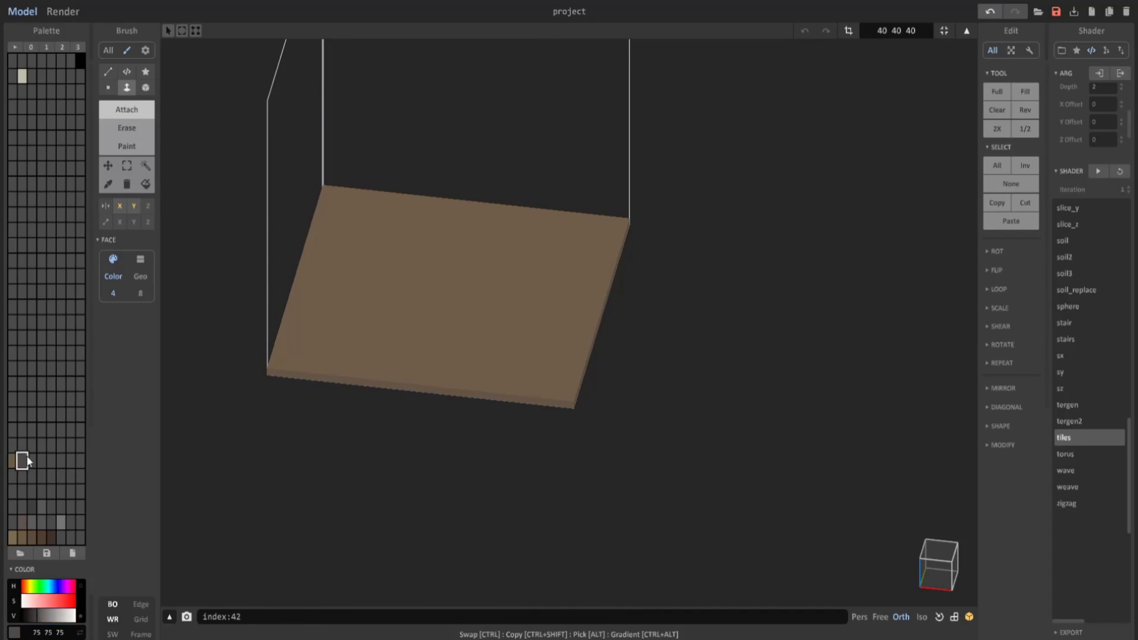
left_click_drag(31, 585, 24, 587)
left_click(40, 605)
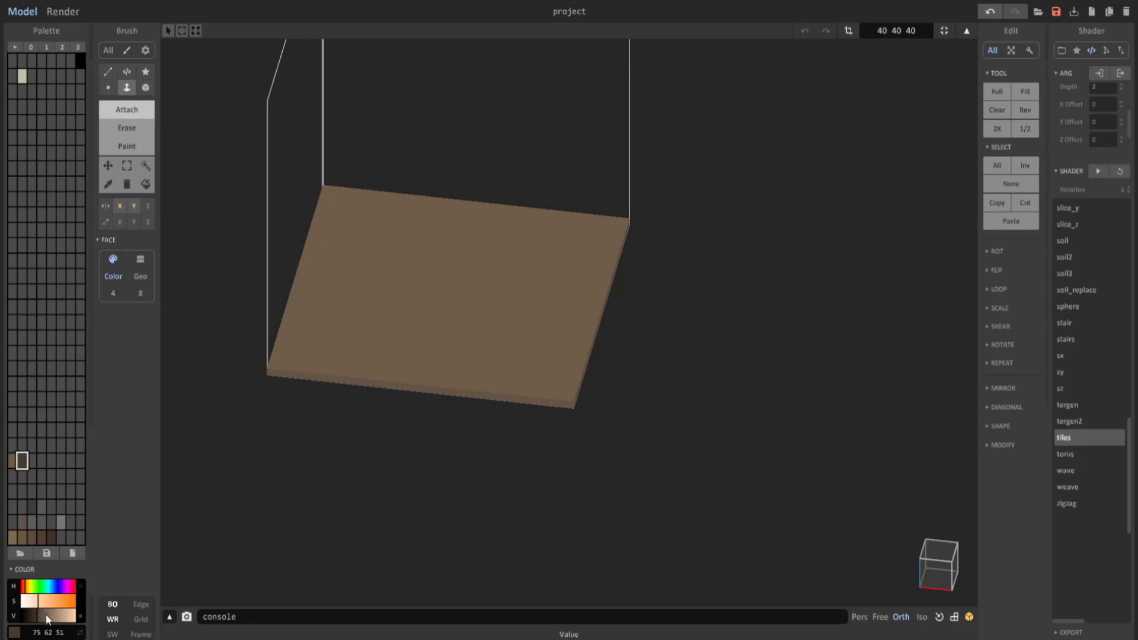
left_click(31, 463)
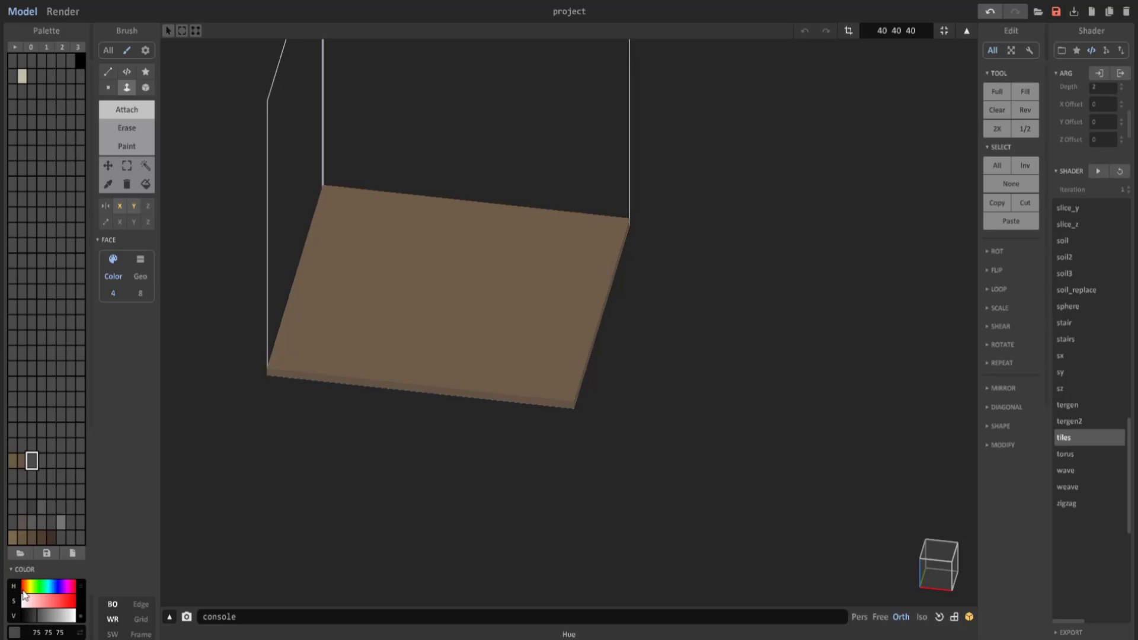
left_click(36, 604)
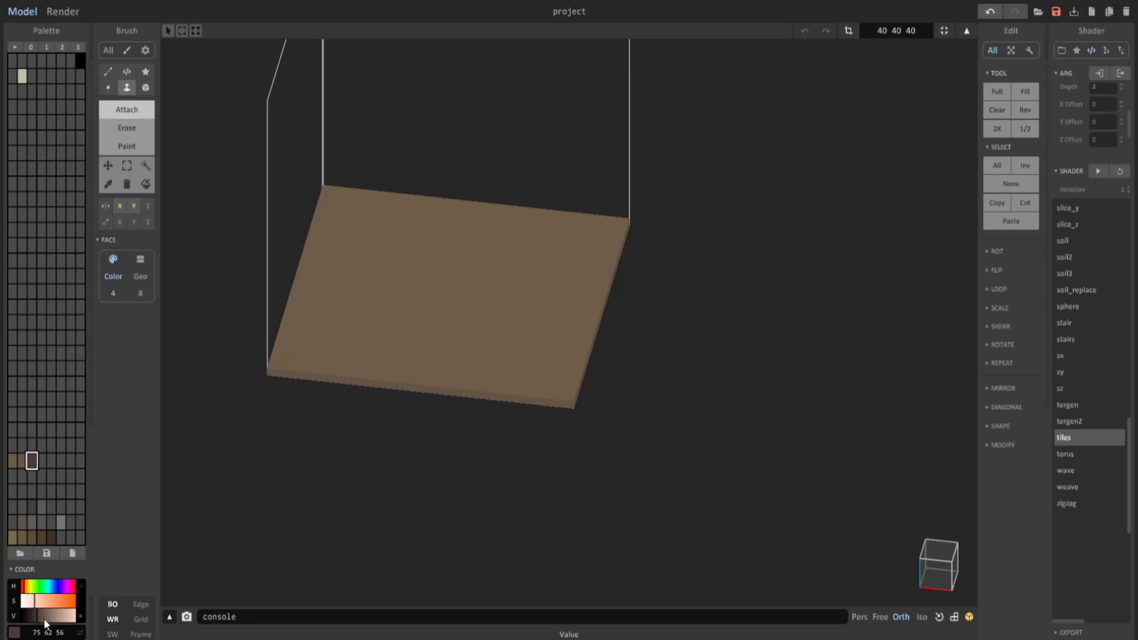
left_click(42, 460)
left_click_drag(28, 586, 25, 587)
left_click(38, 600)
Select the entire brown floor by region and randomize its voxel colours among palette slots 41 to 44
scroll(430, 287, "down", 3)
right_click_drag(412, 274, 444, 305)
scroll(431, 287, "up", 4)
left_click(145, 166)
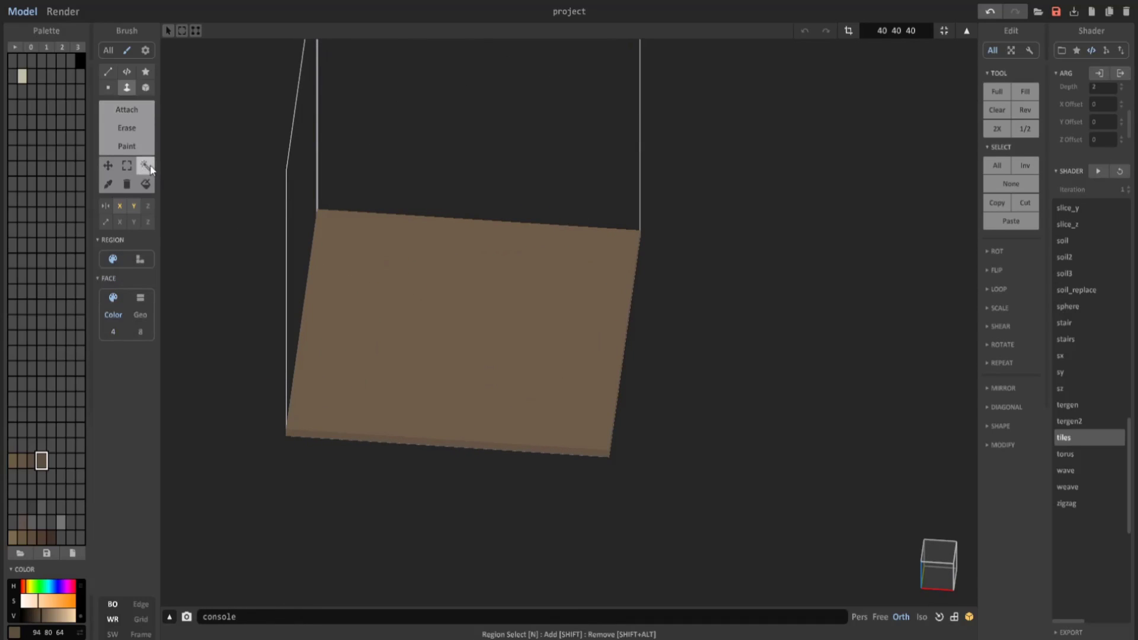
left_click(400, 272)
right_click_drag(400, 271, 371, 249)
middle_click_drag(371, 249, 395, 267)
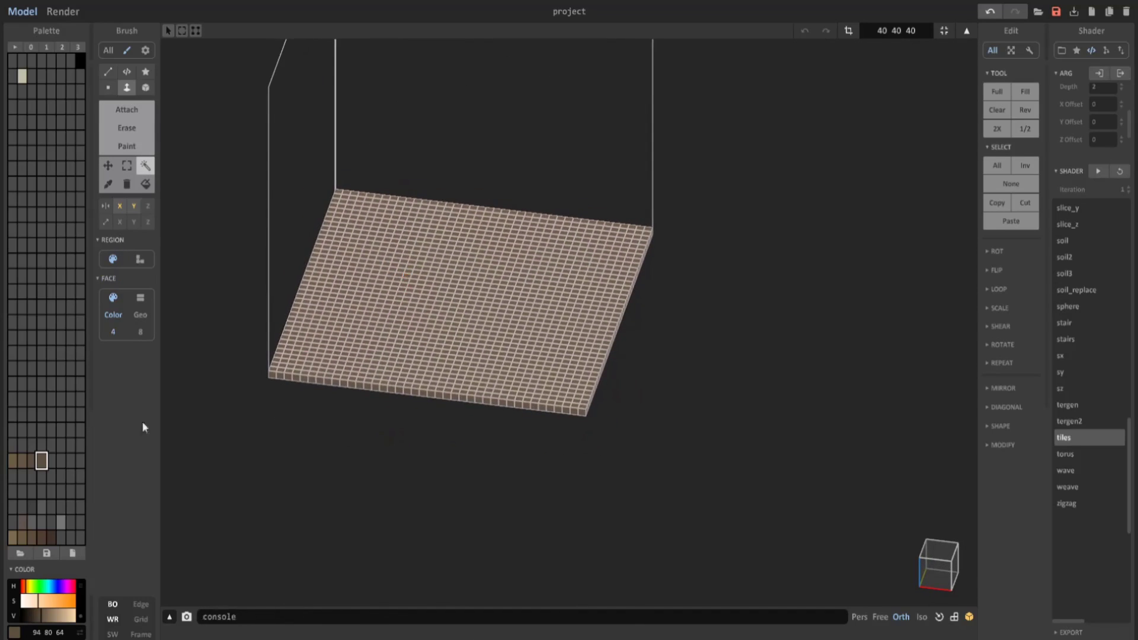
left_click_drag(42, 462, 19, 464)
left_click(13, 460)
right_click(32, 462)
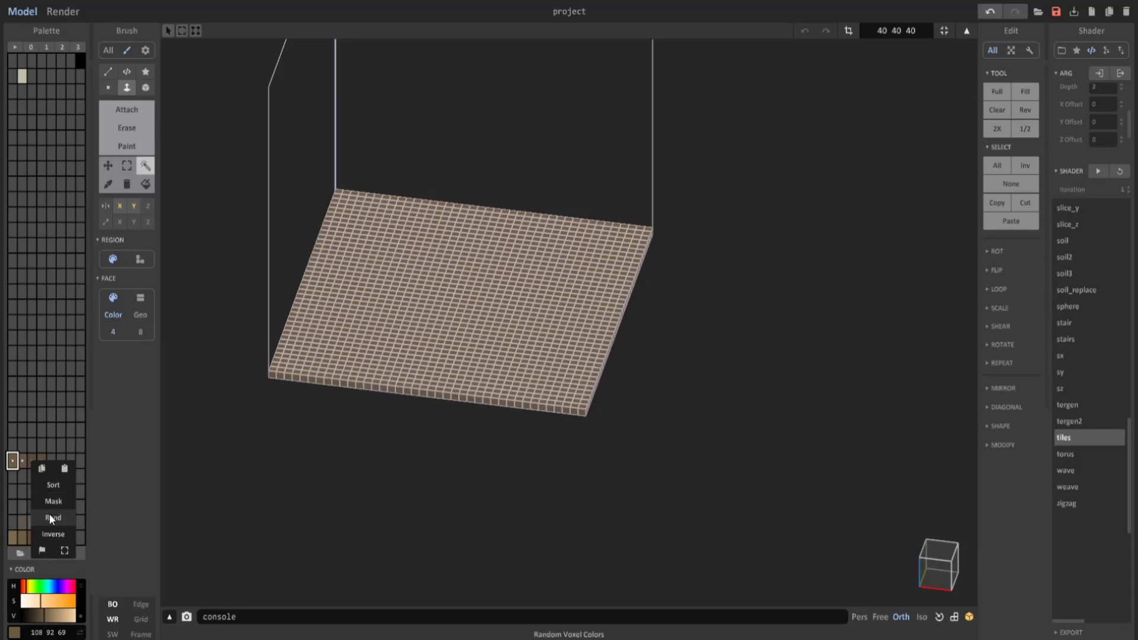
left_click(52, 518)
scroll(353, 387, "up", 5)
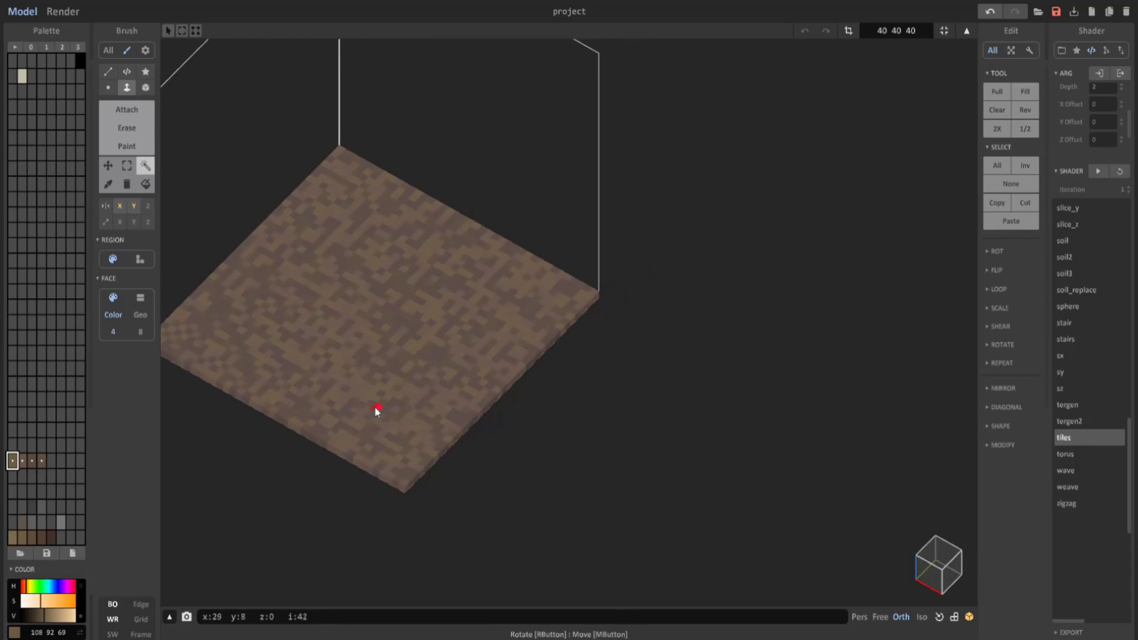
scroll(513, 462, "up", 3)
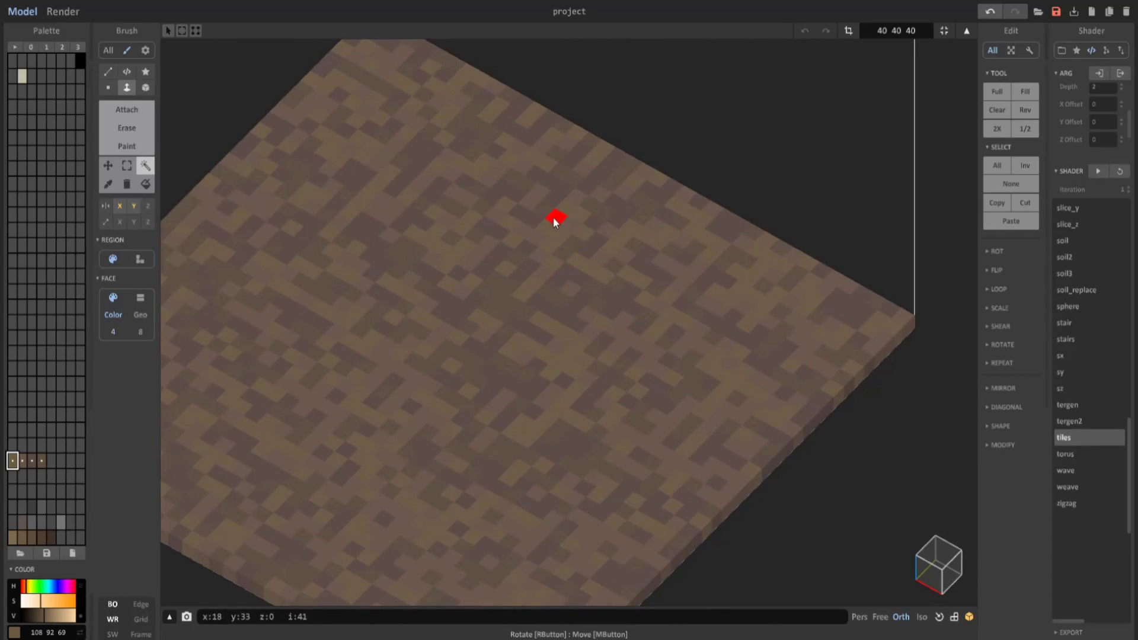
Brighten the floor's browns in palette slots 41 to 43, using 113 96 72 for slot 41 and 111 92 83 for slot 43
left_click(49, 616)
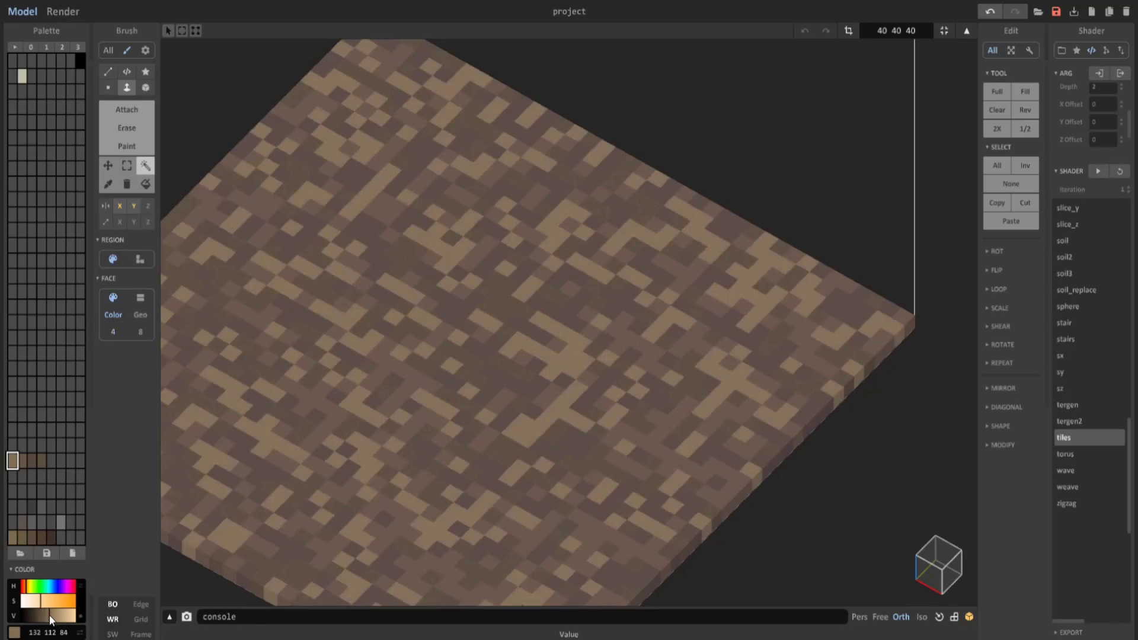
left_click_drag(48, 614, 45, 614)
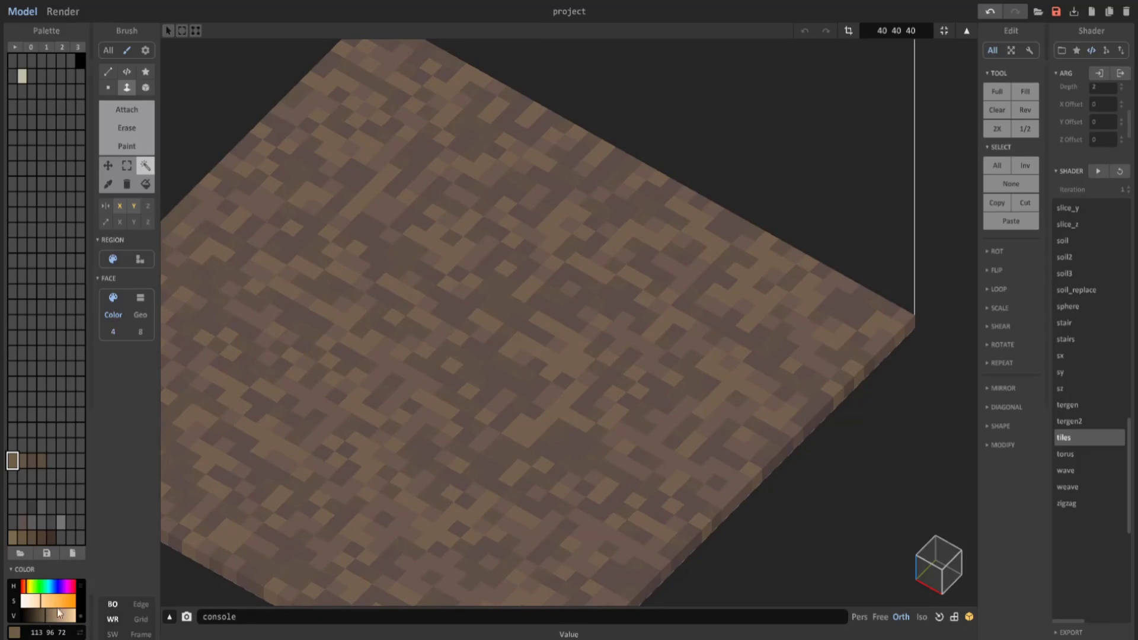
left_click(37, 599)
left_click(481, 274, "alt")
left_click(44, 614)
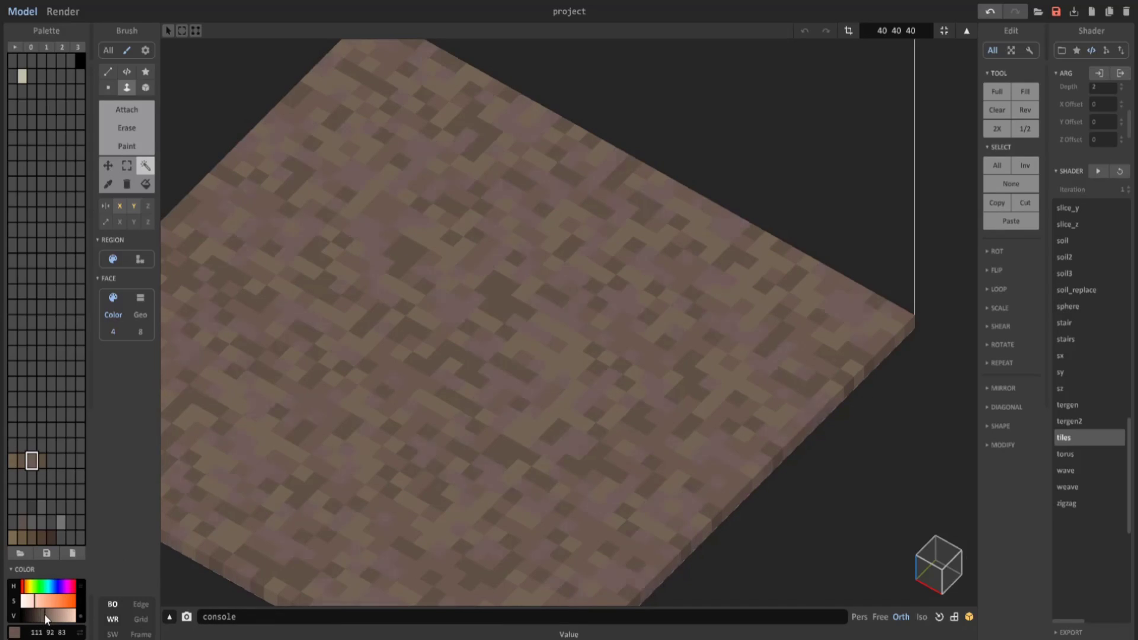
Pick palette slot 44 from the floor and lighten it to brown 119 101 81
right_click_drag(374, 383, 450, 296)
scroll(504, 275, "down", 1)
left_click(503, 275, "alt")
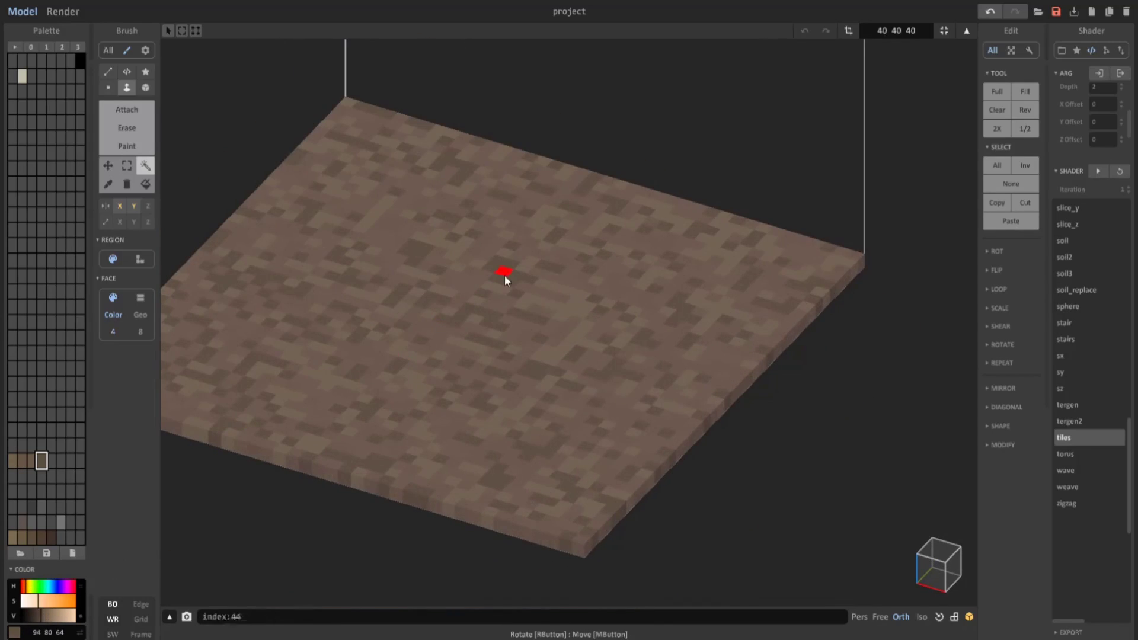
left_click(24, 586)
left_click(51, 613)
left_click(46, 614)
left_click(40, 600)
left_click(27, 587)
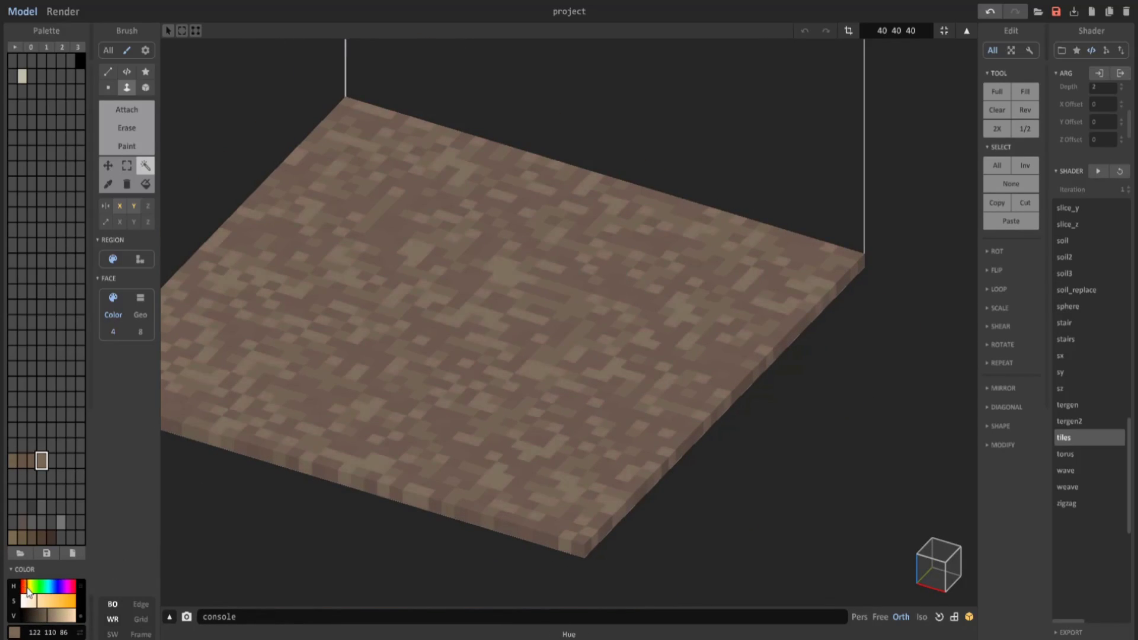
left_click(25, 588)
left_click(37, 600)
Render the scene to check the mottled brown floor, and return to modelling
scroll(362, 450, "down", 2)
right_click_drag(402, 424, 442, 345)
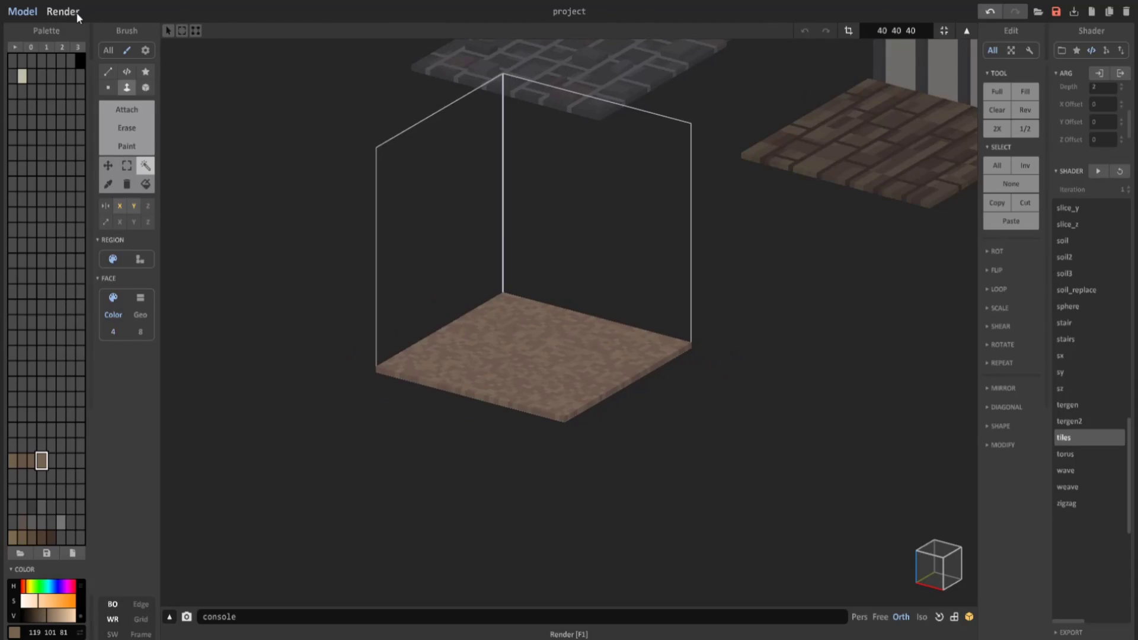
left_click(77, 12)
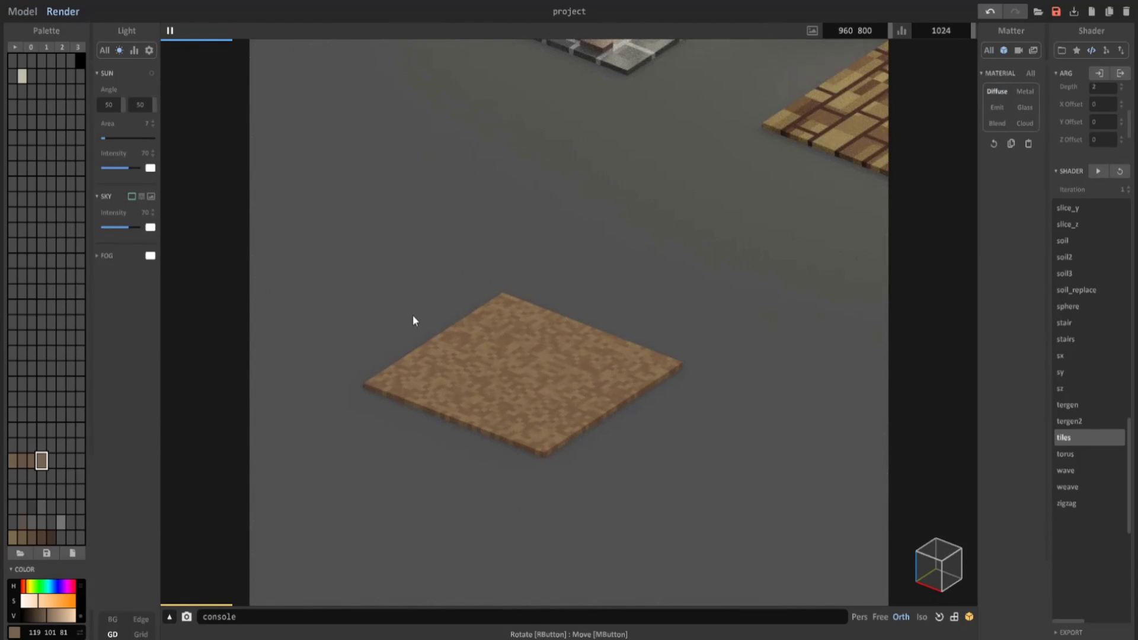
left_click(22, 12)
Place a copy of the wood room's window wall along the back edge of the brown floor
scroll(590, 286, "down", 3)
right_click_drag(591, 287, 567, 287)
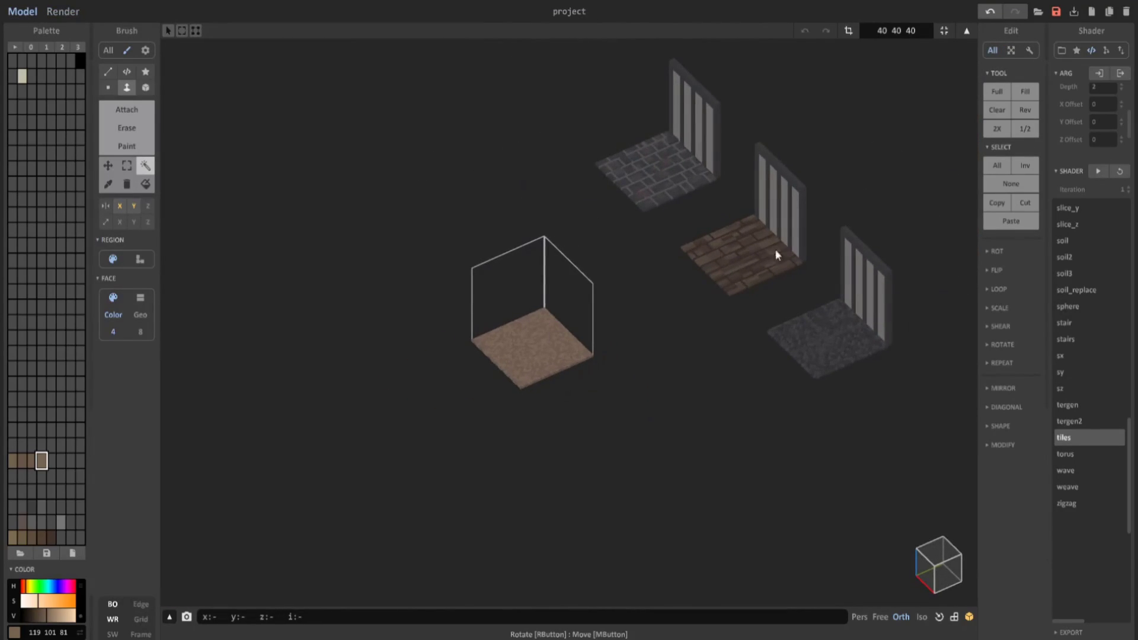
key("Tab")
left_click(795, 203)
right_click_drag(794, 203, 784, 236)
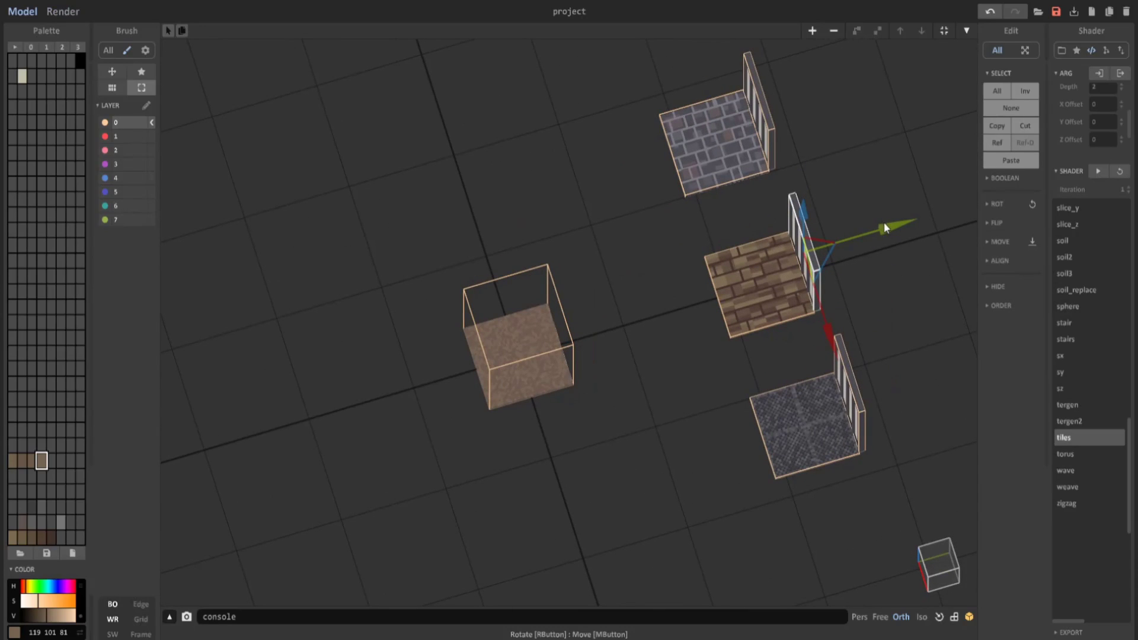
left_click_drag(883, 229, 648, 319)
right_click_drag(648, 319, 683, 330)
scroll(681, 325, "up", 2)
Render the brown floor and examine how the glowing window wall lights it
left_click(63, 11)
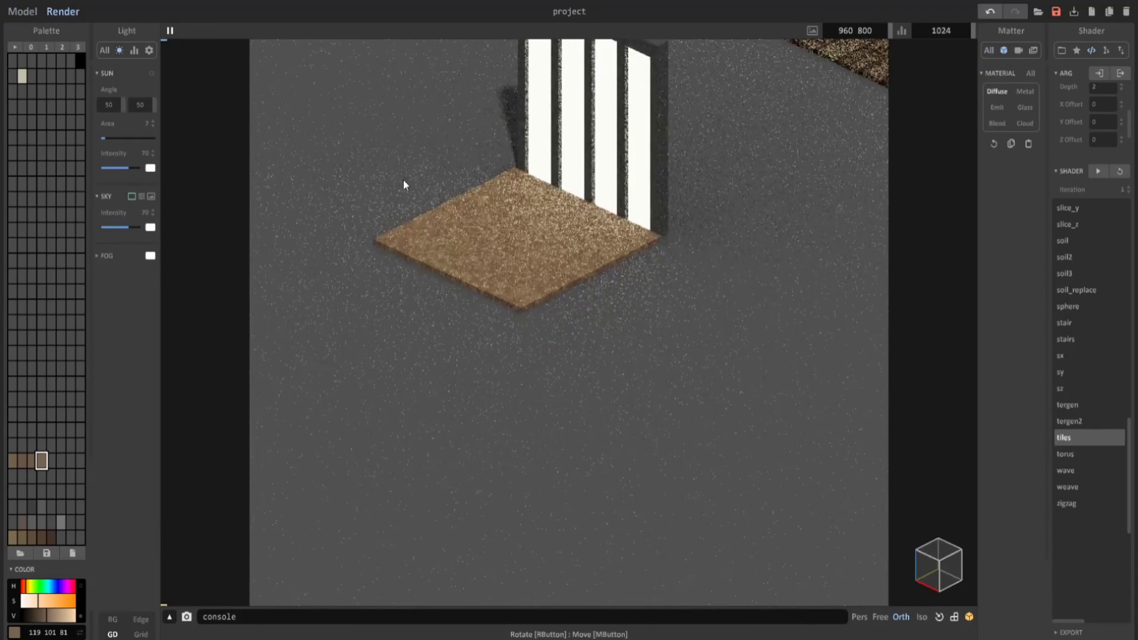
middle_click_drag(479, 206, 489, 323)
scroll(489, 324, "up", 2)
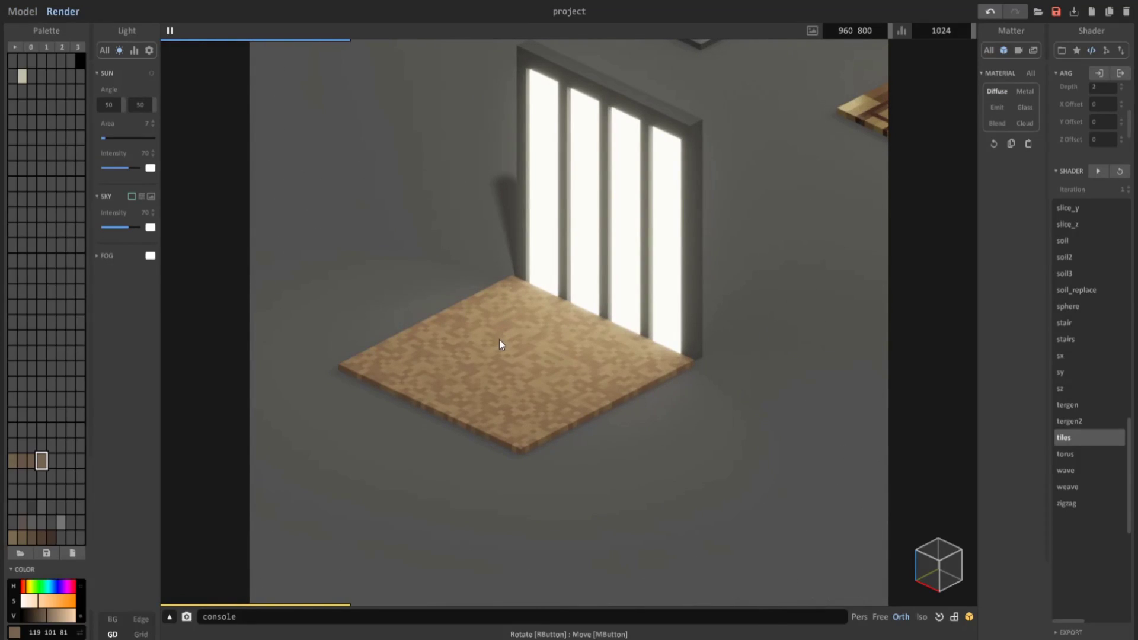
Increase the contrast among the floor's browns in palette slots 41 to 44, with slot 41 at 113 99 82
left_click(22, 11)
scroll(462, 323, "up", 5)
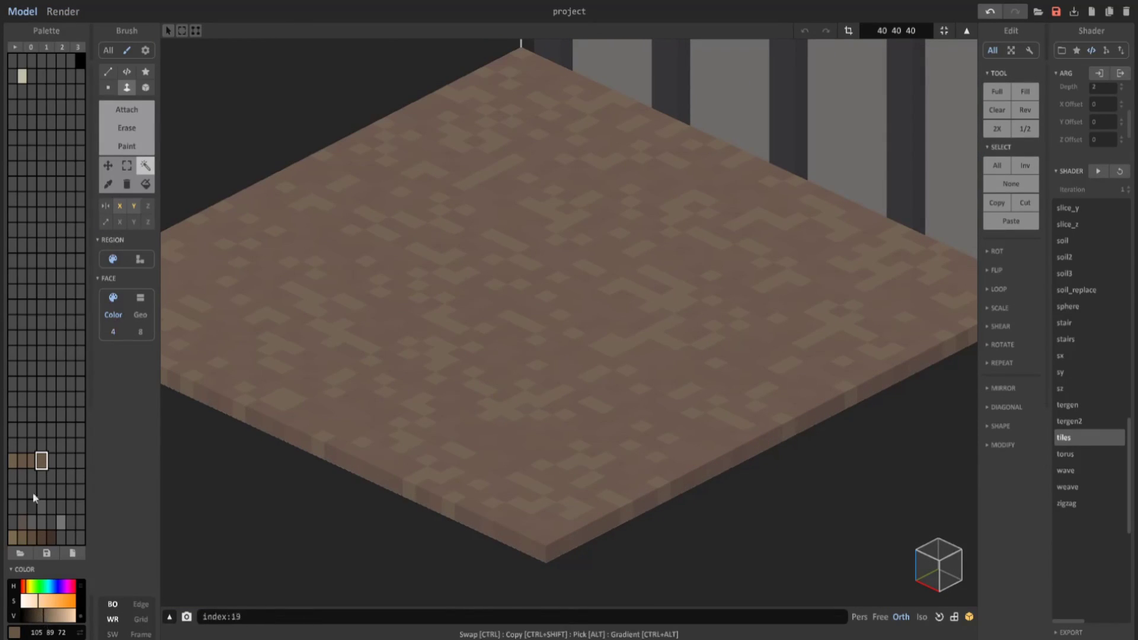
left_click(36, 617)
left_click(48, 615)
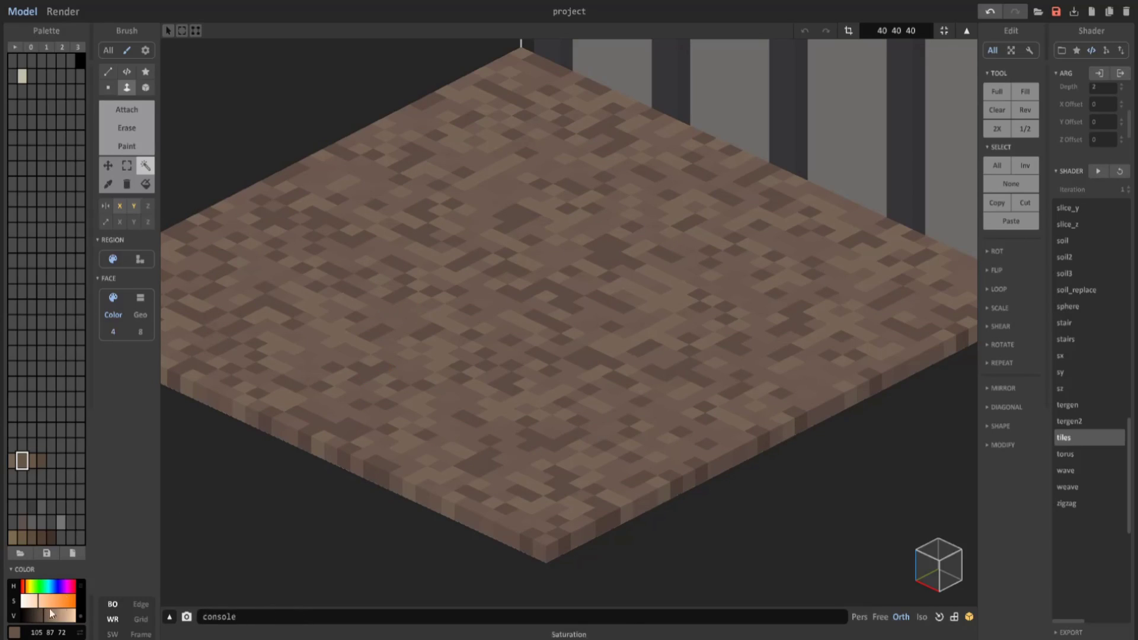
left_click(50, 616)
left_click(34, 603)
left_click(48, 616)
Render the room again to check the retuned floor colours, and return to modelling
left_click(63, 11)
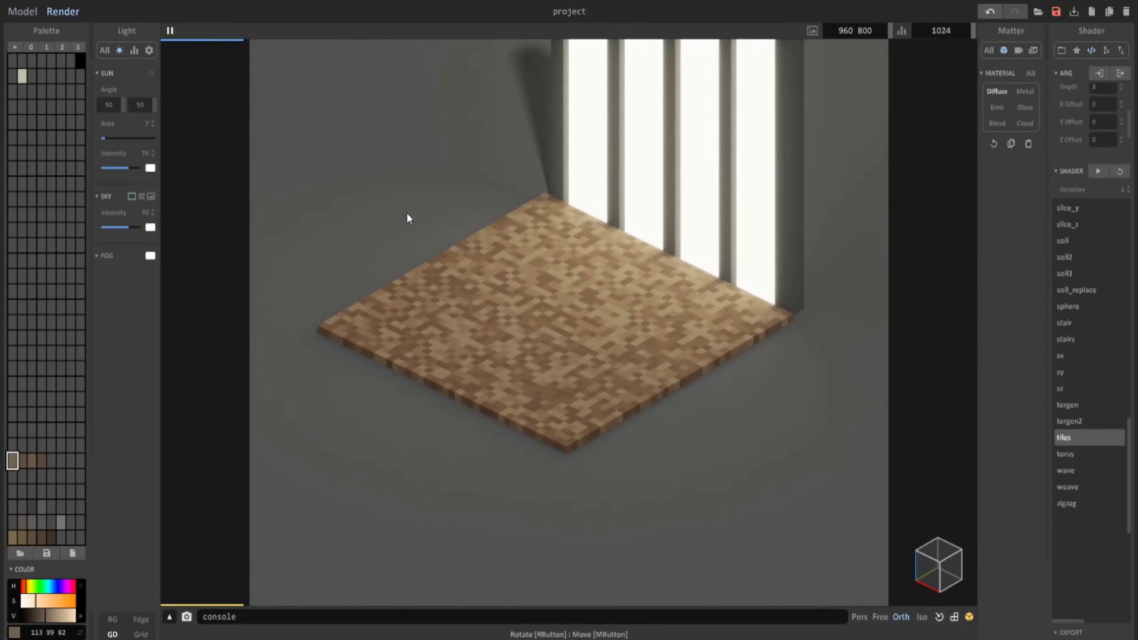
scroll(453, 236, "down", 2)
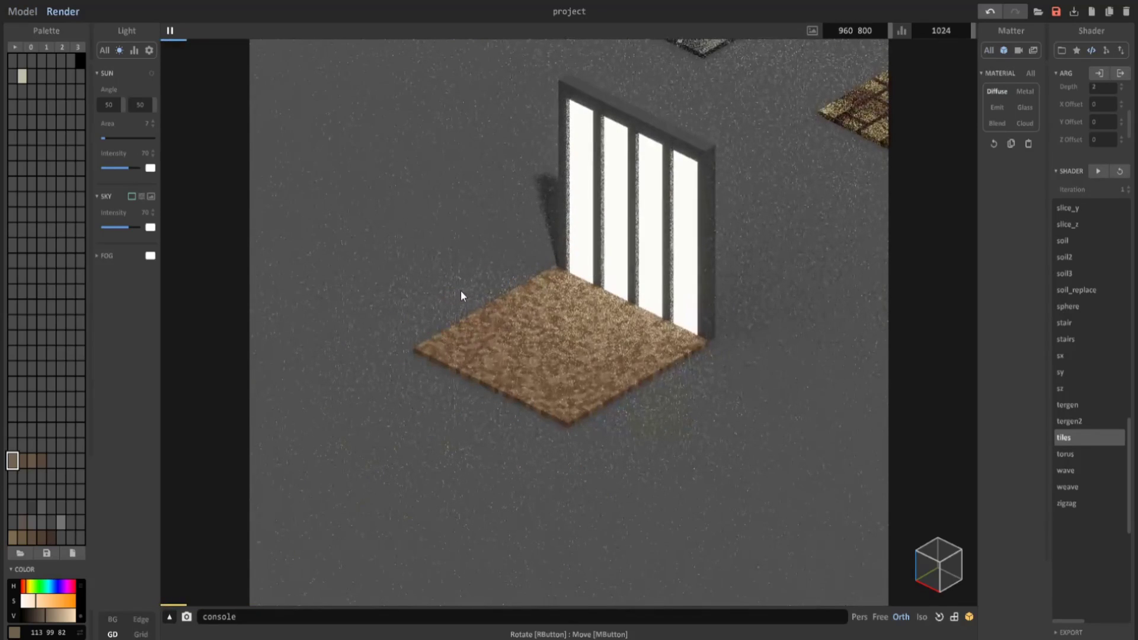
left_click(24, 12)
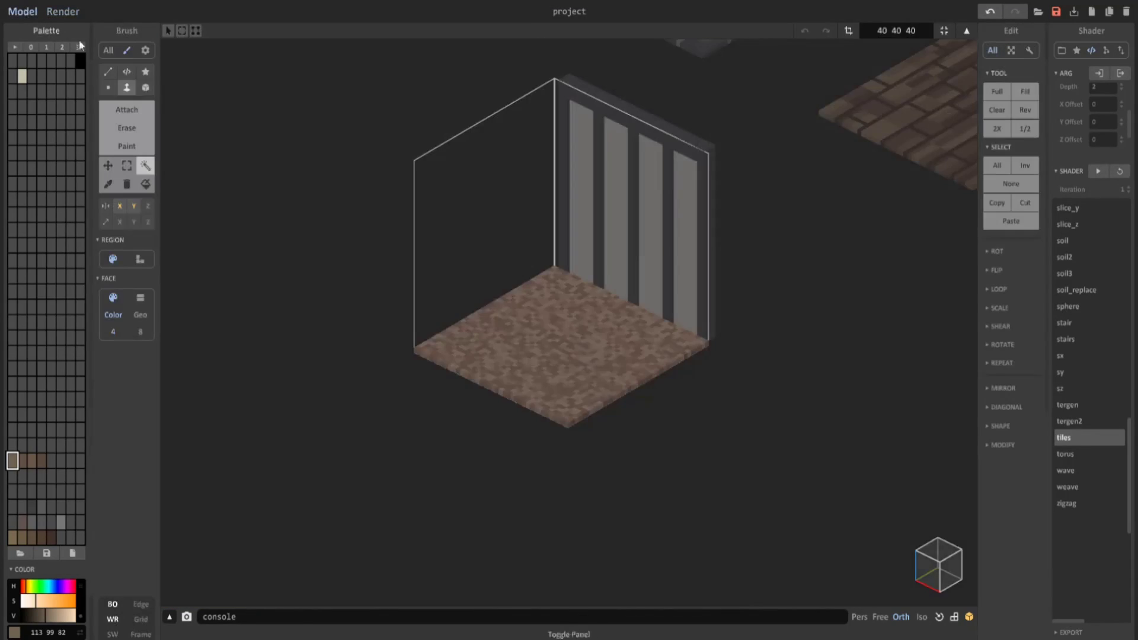
Shrink the floor object's bounds to 40 40 1 and open a new empty 40 40 40 object directly on top for voxel editing
right_click_drag(593, 266, 671, 180)
left_click(944, 31)
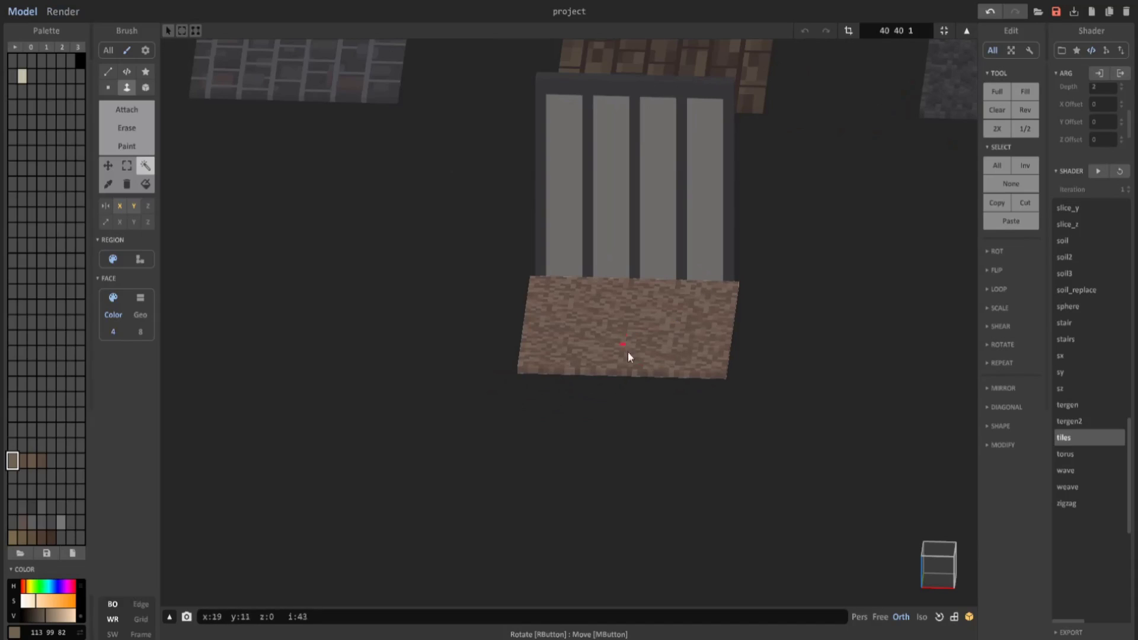
right_click_drag(630, 318, 661, 393)
left_click(965, 31)
left_click(630, 231)
right_click_drag(630, 232, 622, 163)
right_click_drag(695, 246, 676, 314)
key("Tab")
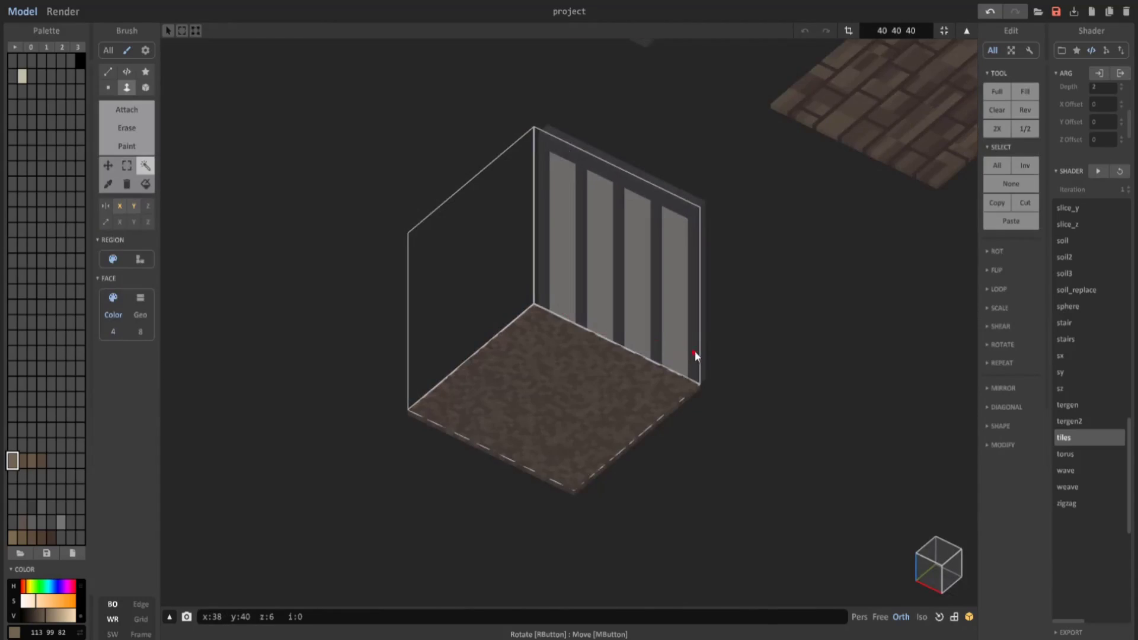
Load the grass brush shader and set the brush to voxel shader mode with attach
scroll(1081, 422, "up", 5)
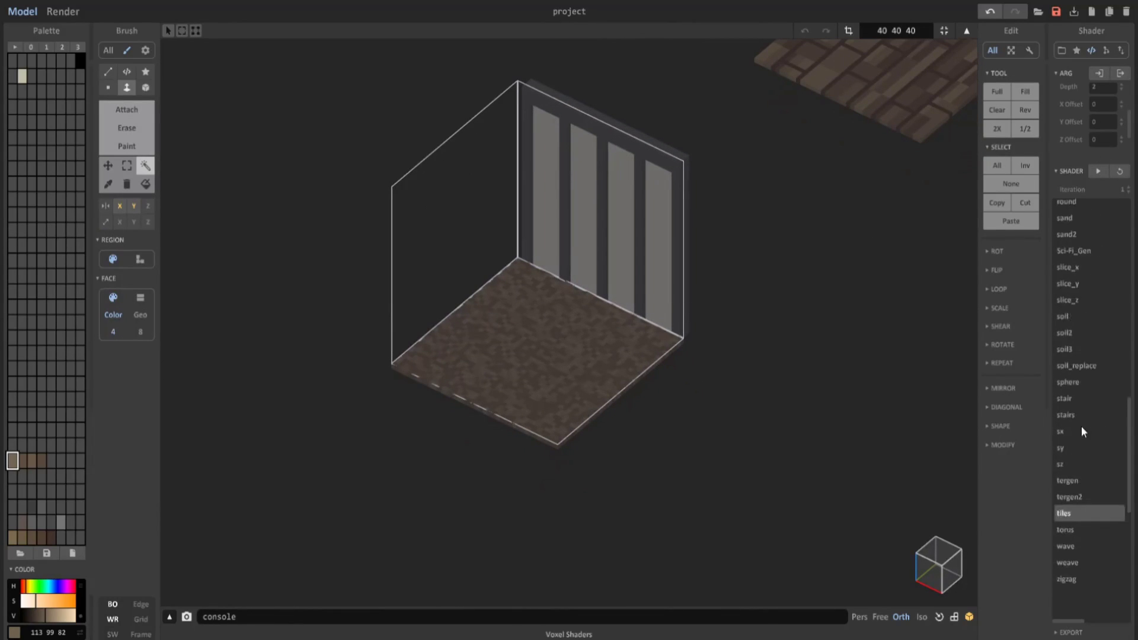
scroll(1070, 319, "up", 12)
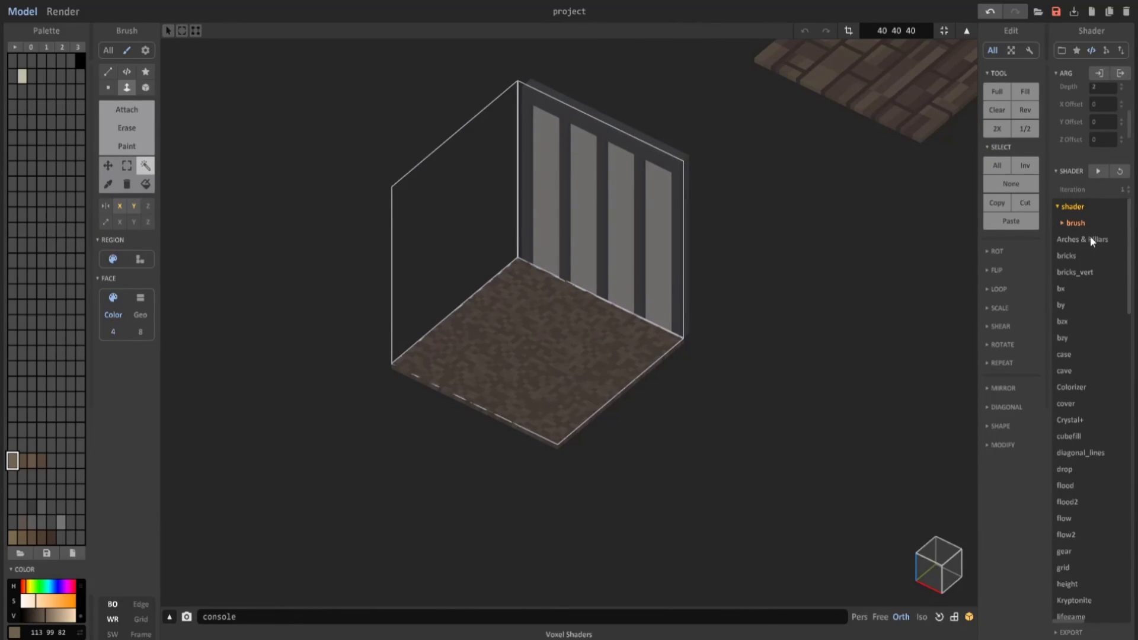
left_click(1061, 223)
left_click(1065, 322)
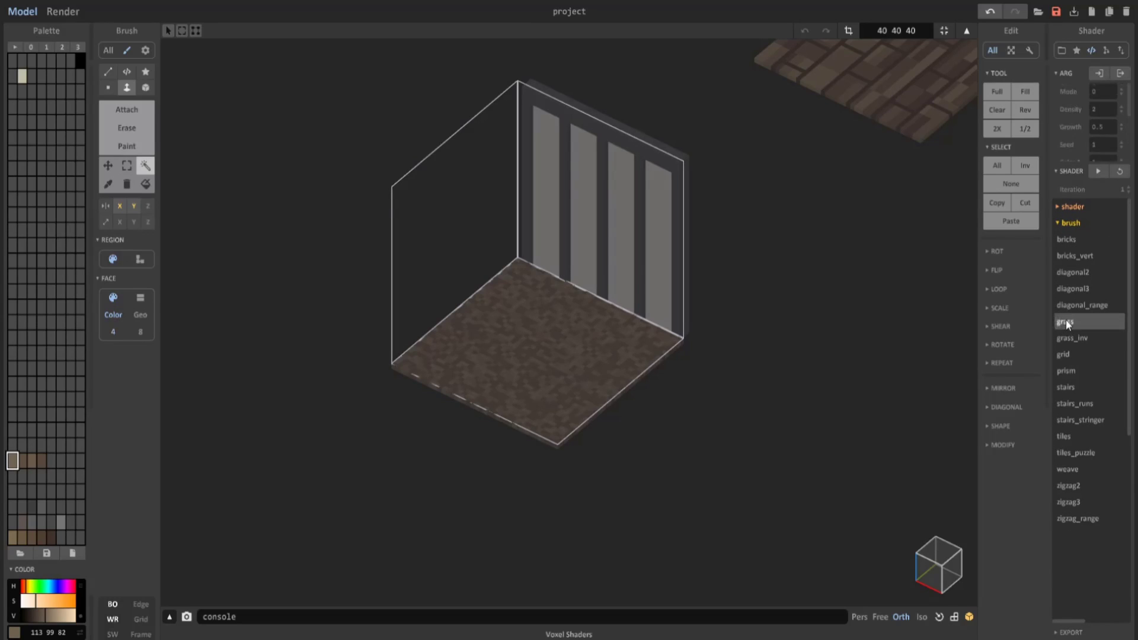
left_click(128, 71)
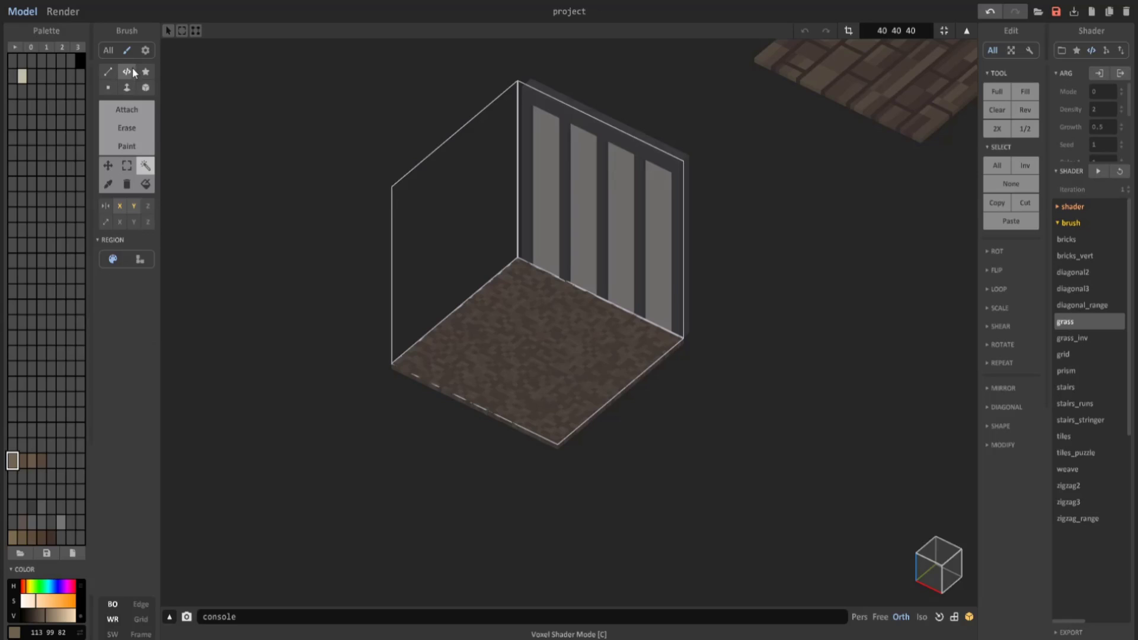
mouse_move(498, 211)
right_mouse_down()
mouse_move(523, 185)
mouse_move(524, 259)
mouse_move(514, 265)
right_mouse_up()
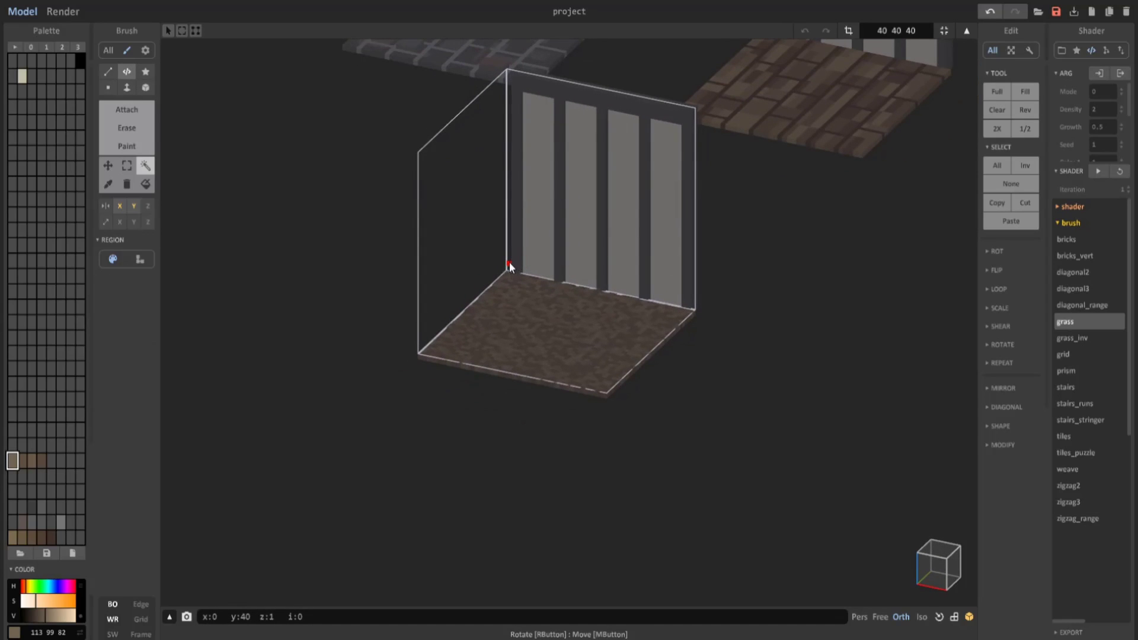
left_click(123, 118)
right_click_drag(385, 396, 423, 412)
scroll(467, 383, "up", 3)
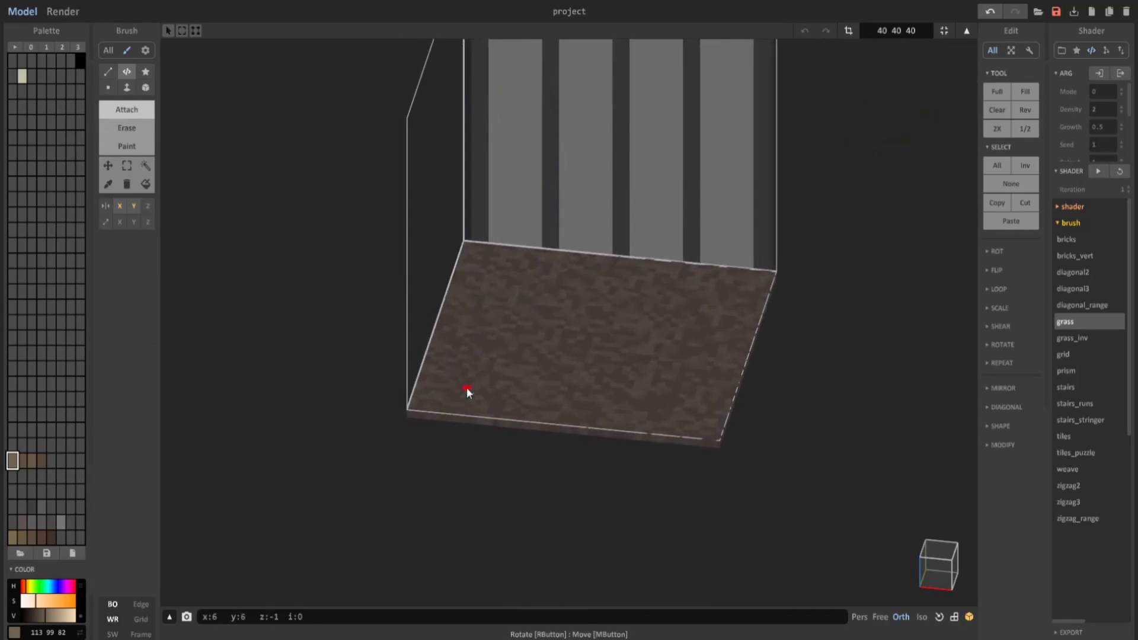
Set palette slot 97 to dark green 61 75 48
left_click(15, 357)
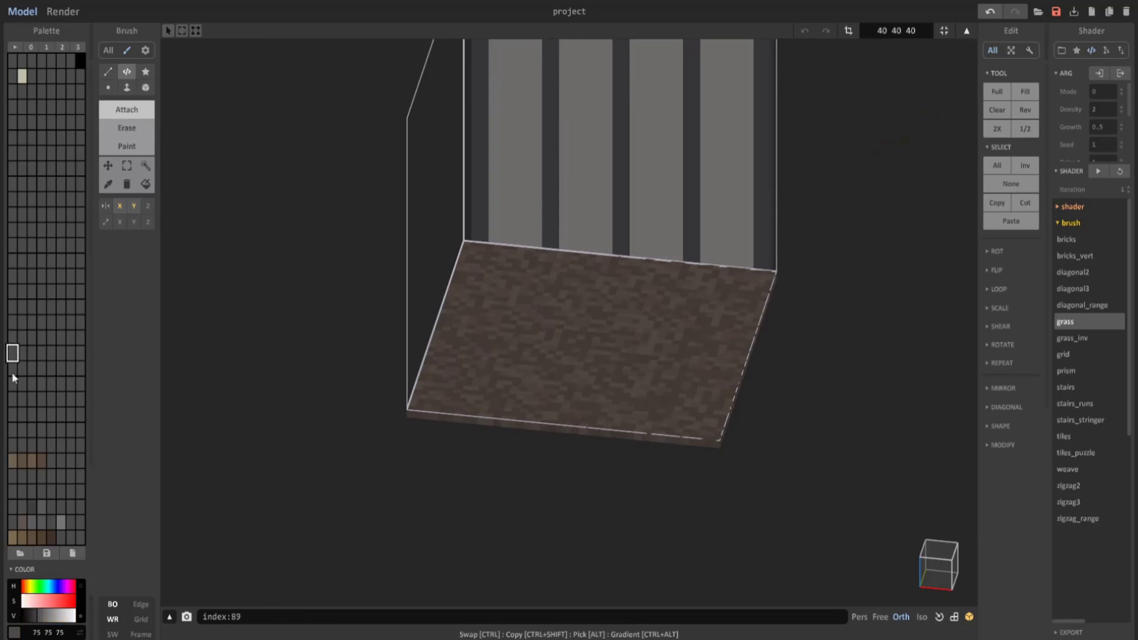
left_click(36, 591)
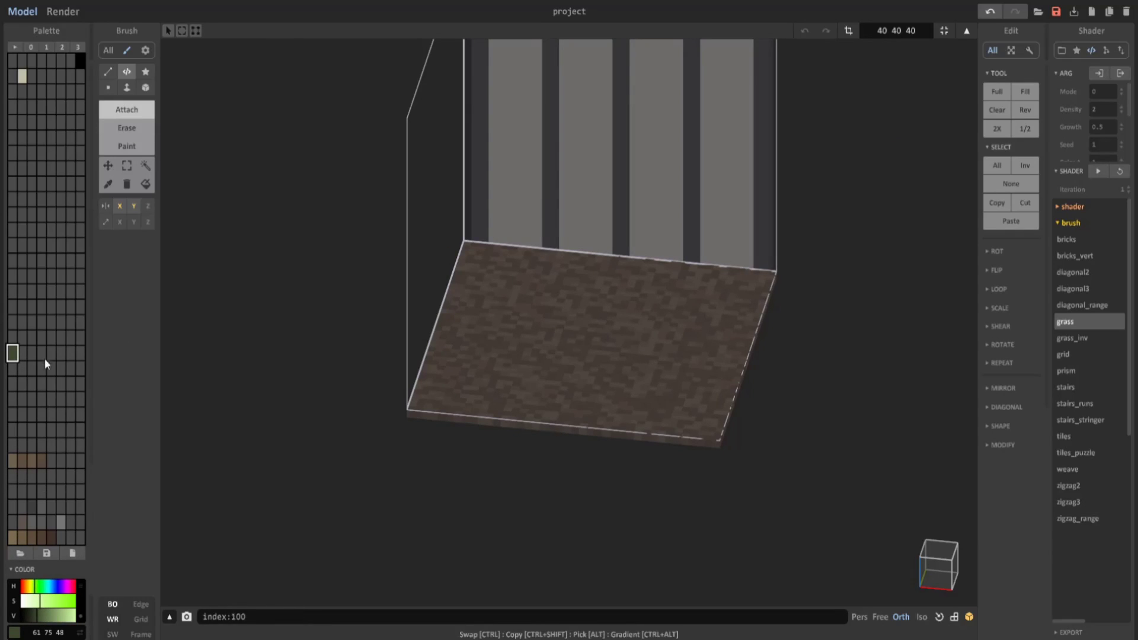
Set palette slot 100 to light olive green 117 130 79
left_click(42, 355)
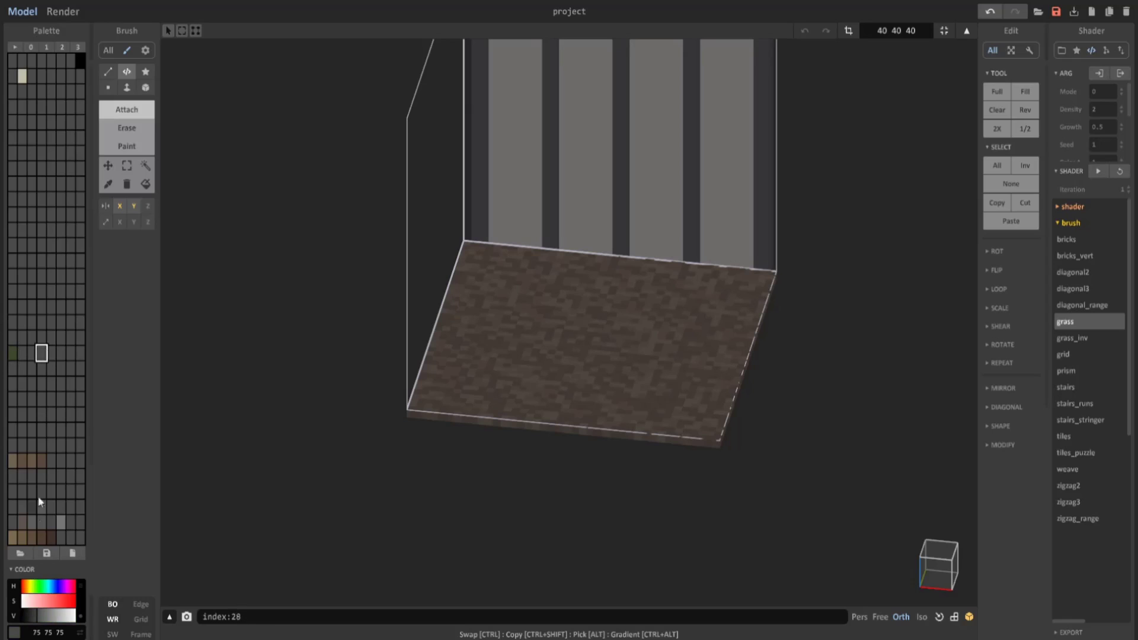
left_click(40, 601)
left_click(51, 615)
left_click_drag(51, 613, 49, 613)
Fill palette slots 97 to 100 with a gradient from dark green to light green
left_click(12, 353)
left_click_drag(12, 353, 42, 352, "ctrl+alt")
left_click(51, 323)
left_click(42, 353)
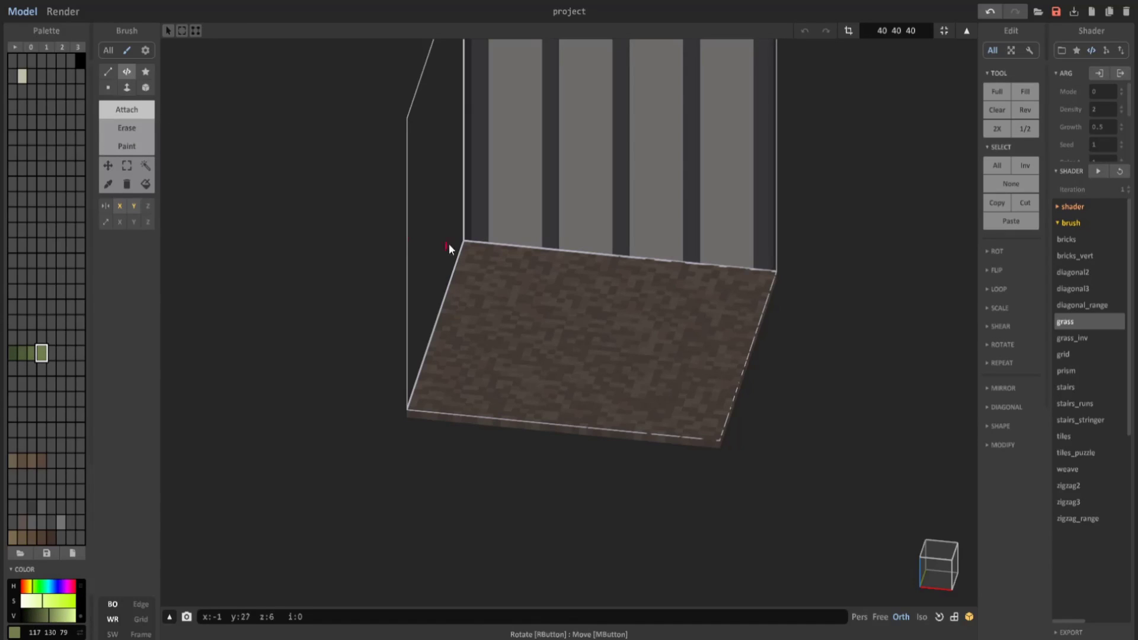
Apply the grass brush across the whole soil floor and set its Color A to 97 and Color B to 100
mouse_move(471, 235)
left_mouse_down()
mouse_move(576, 295)
mouse_move(726, 457)
left_mouse_up()
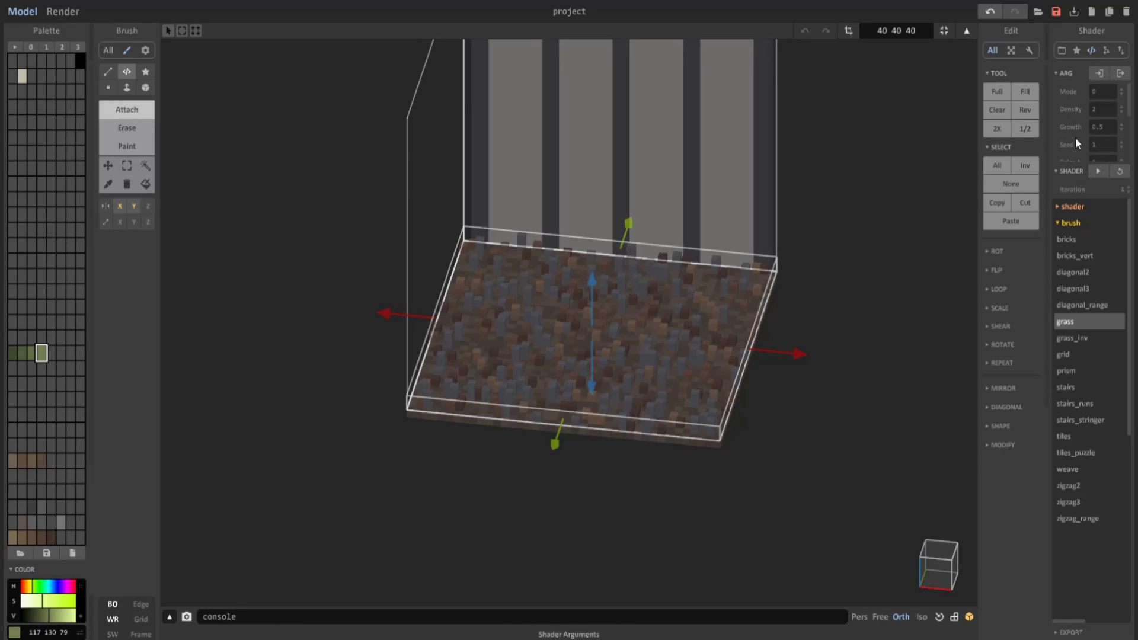
scroll(1077, 142, "down", 2)
left_click(1094, 117)
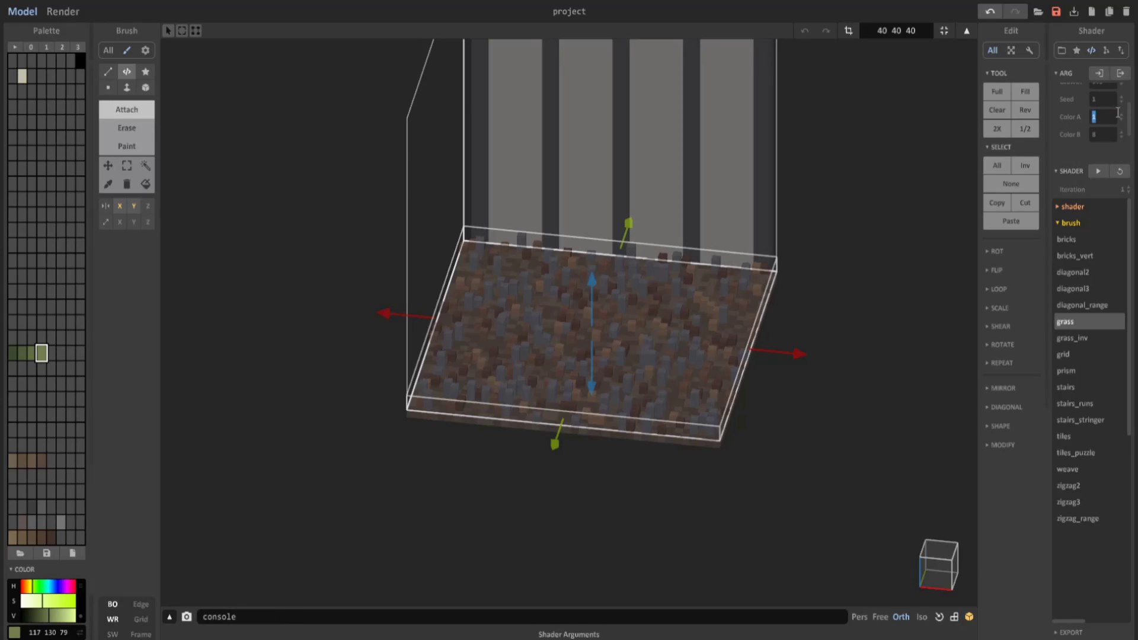
type("97")
key("Tab")
type("100")
key("Return")
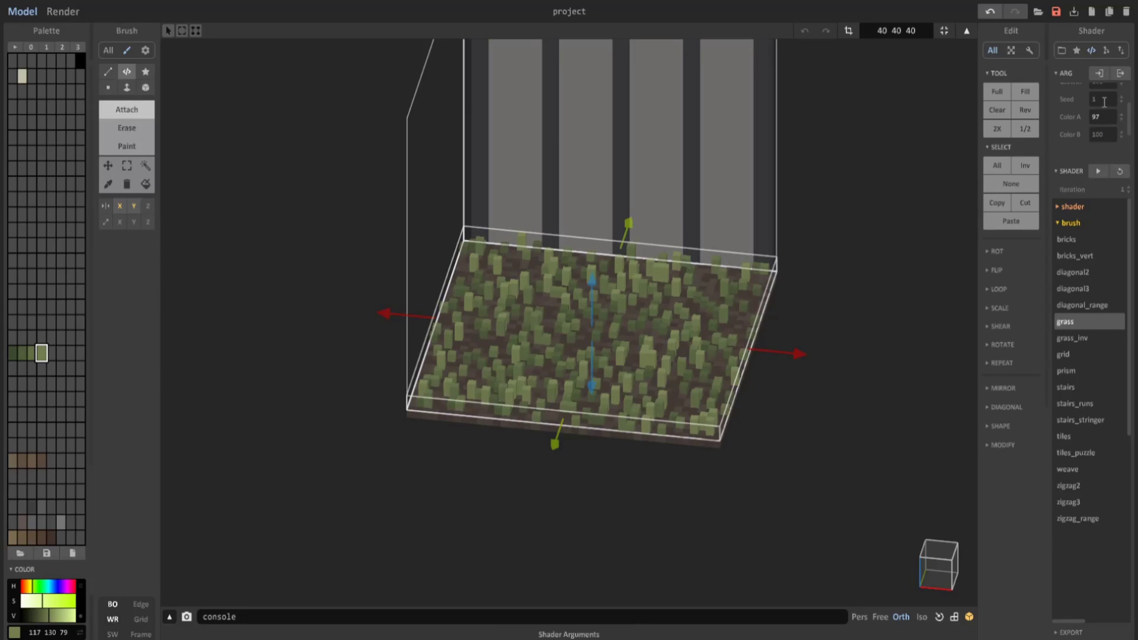
Adjust the grass shader to Seed 6, Growth 0.4, Density 1 and Mode 1
scroll(1104, 102, "up", 2)
left_click_drag(1120, 129, 1118, 118)
scroll(1118, 121, "up", 2)
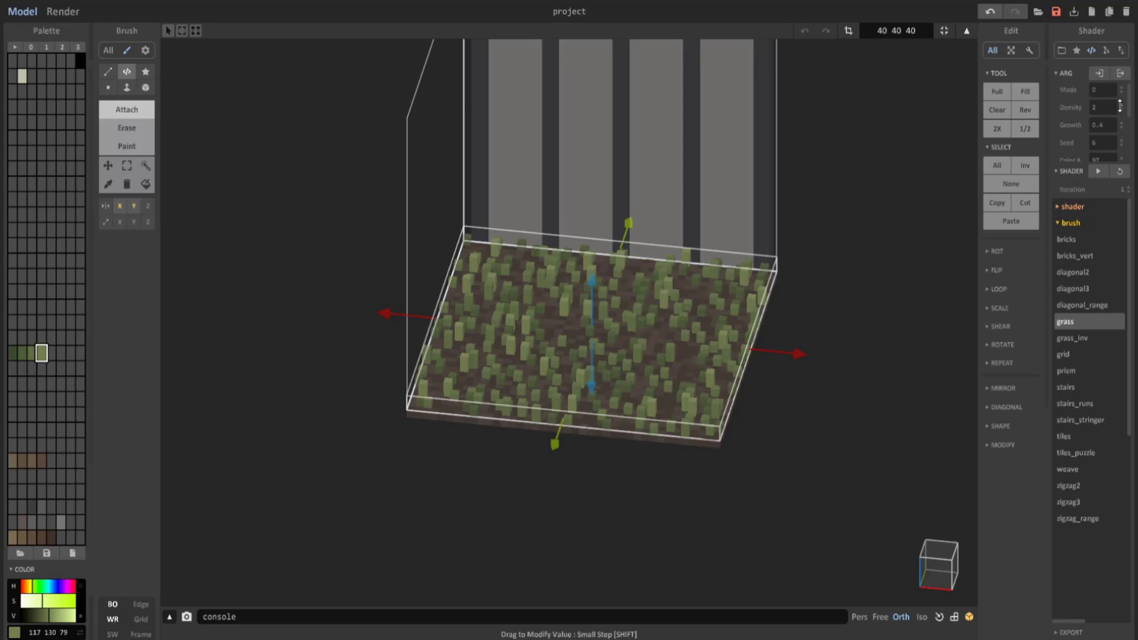
left_click_drag(1120, 105, 1122, 114)
right_click_drag(840, 232, 780, 257)
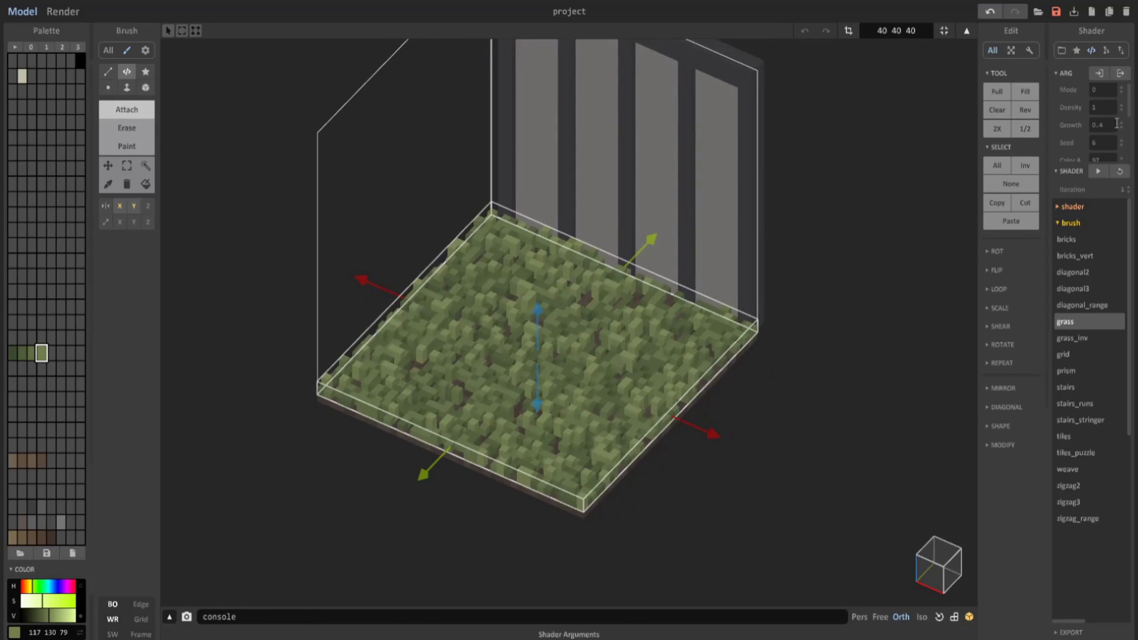
left_click_drag(1121, 91, 1121, 77)
Render the grass floor from several angles to check its coverage, and return to modelling
right_click_drag(854, 231, 797, 323)
scroll(798, 323, "down", 3)
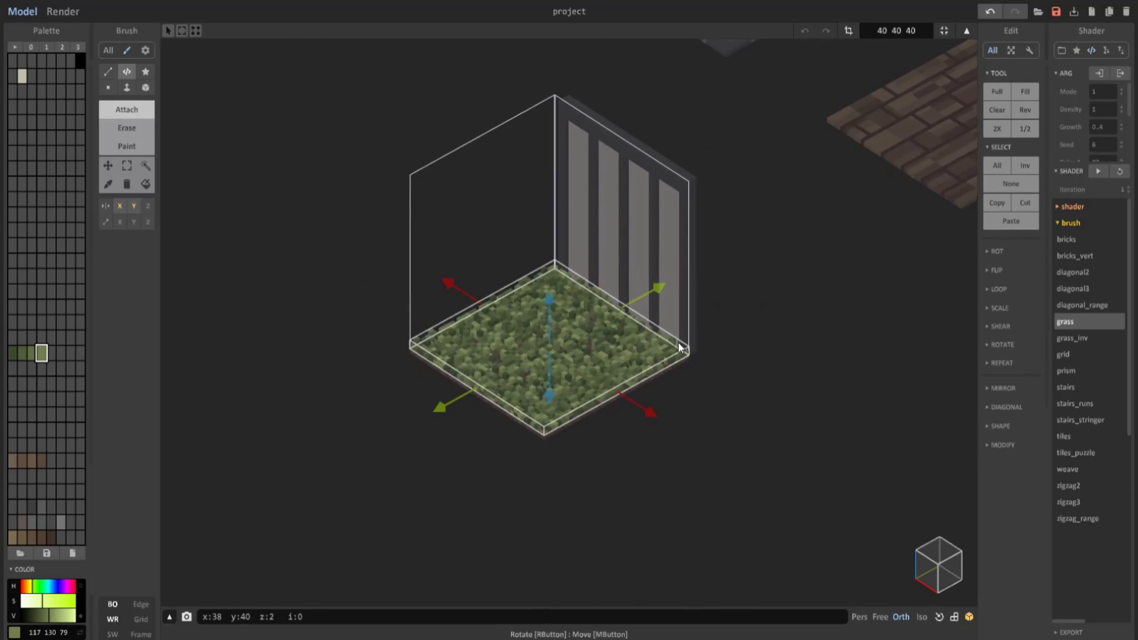
left_click(62, 12)
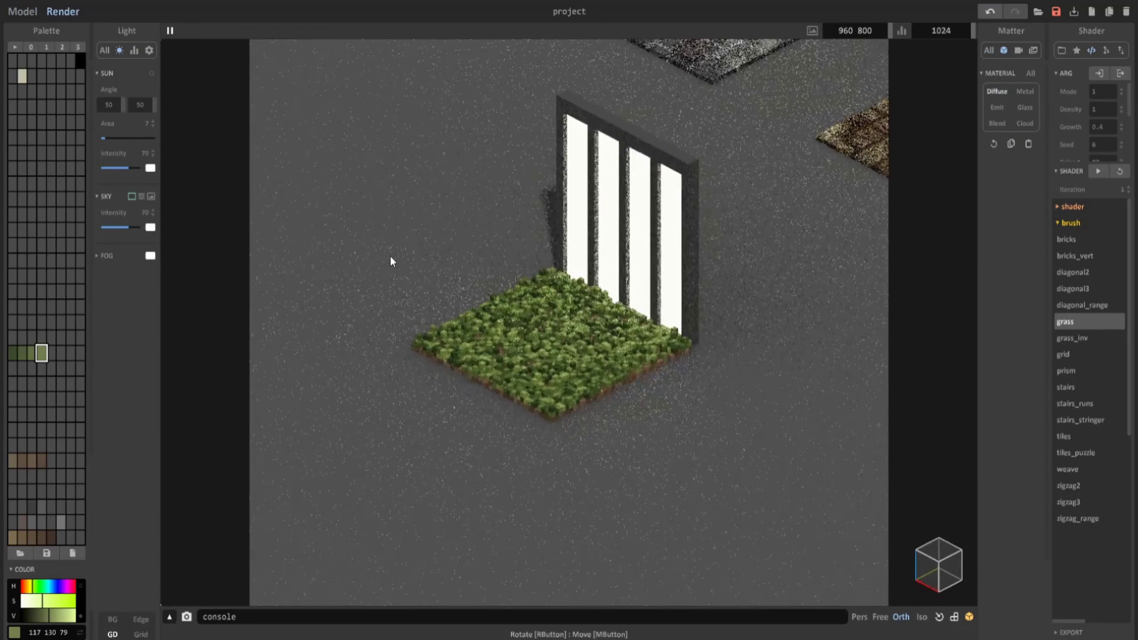
right_click_drag(390, 257, 536, 388)
left_click(22, 12)
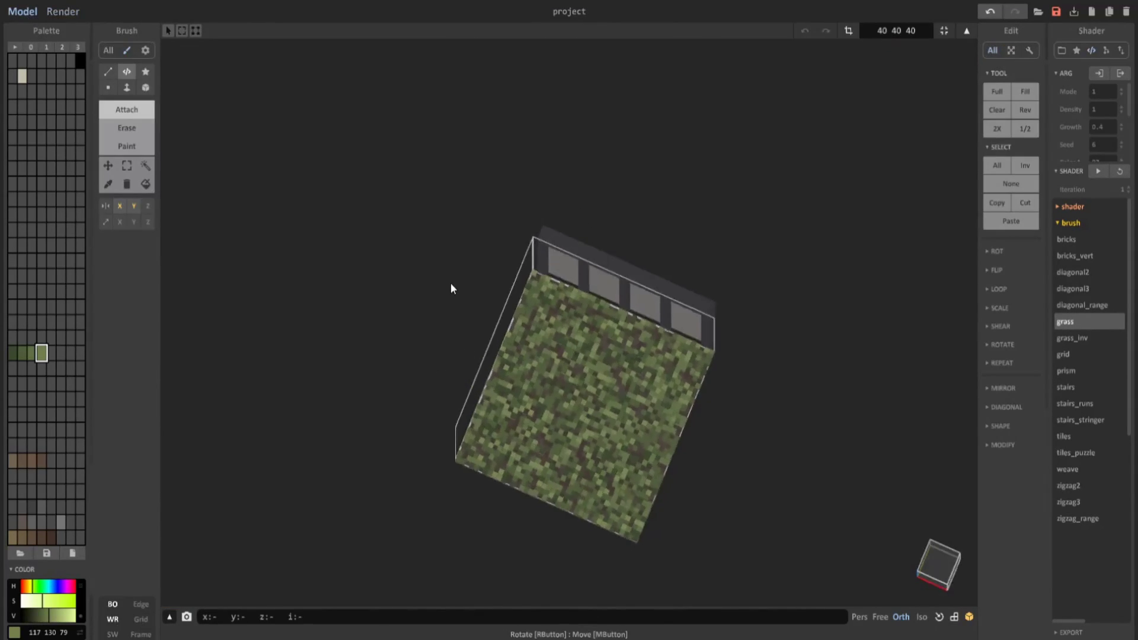
From a top view, turn off X and Y mirroring and erase scattered grass with the voxel brush to expose irregular soil patches
left_click(924, 562)
scroll(784, 429, "up", 3)
left_click(108, 87)
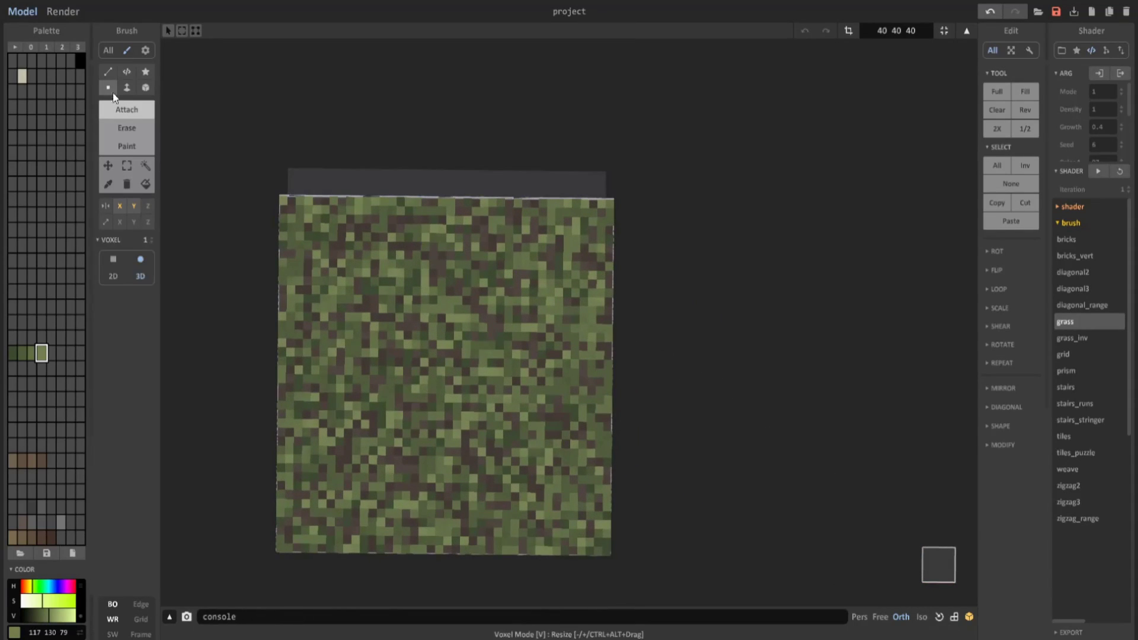
middle_click_drag(501, 327, 510, 236)
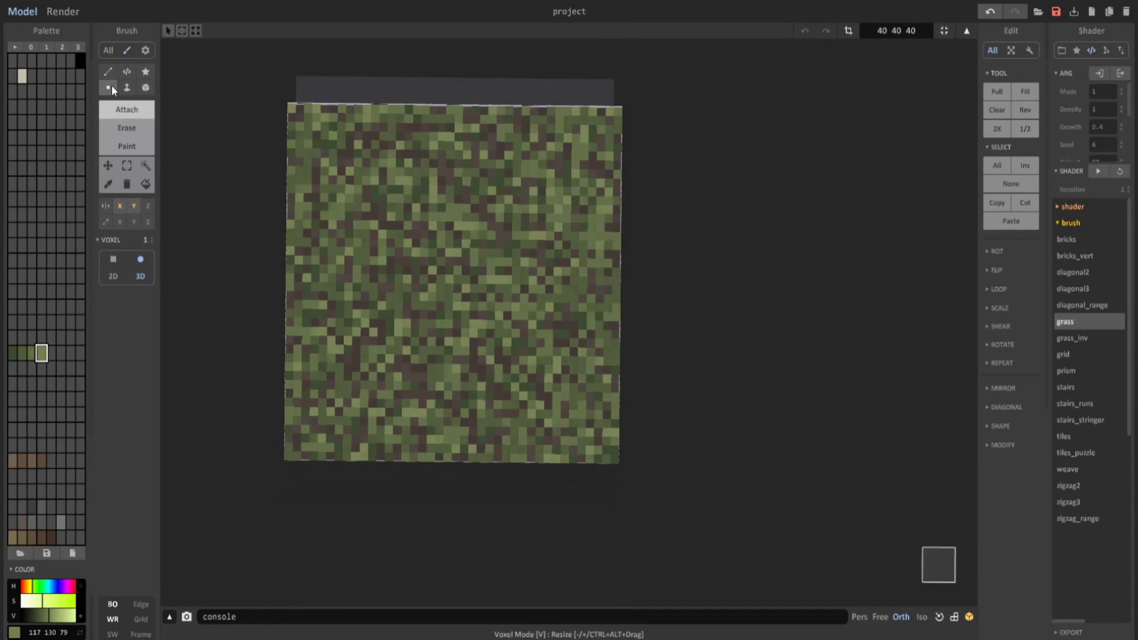
left_click(132, 207)
left_click(120, 207)
left_click(128, 146)
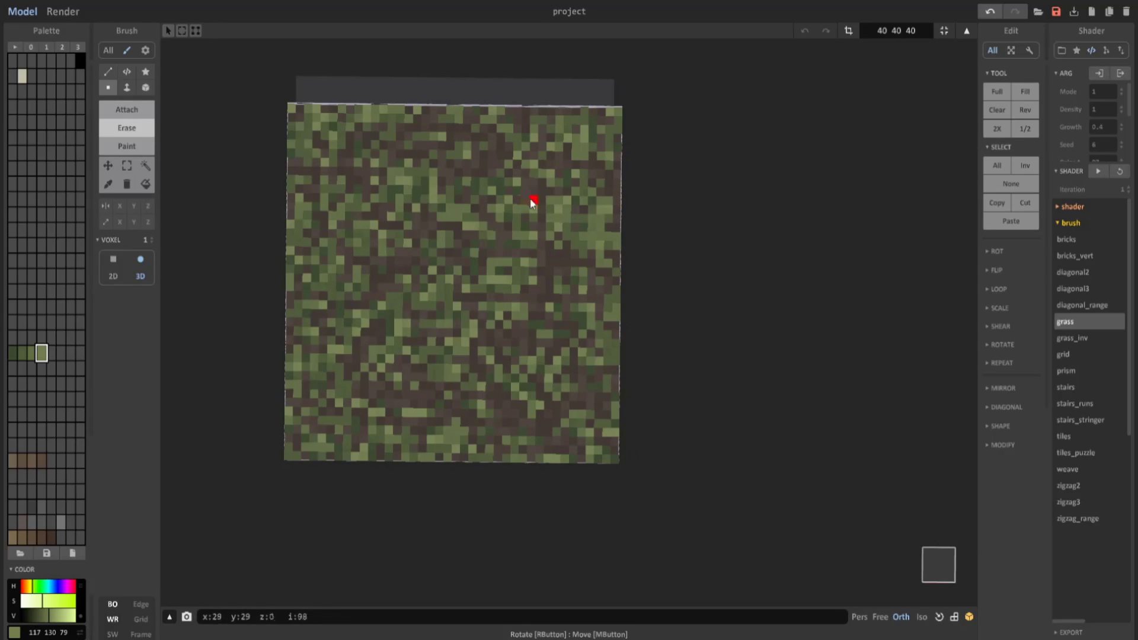
Inspect the thinned grass at an angle and render the scene
right_click_drag(520, 225, 275, 109)
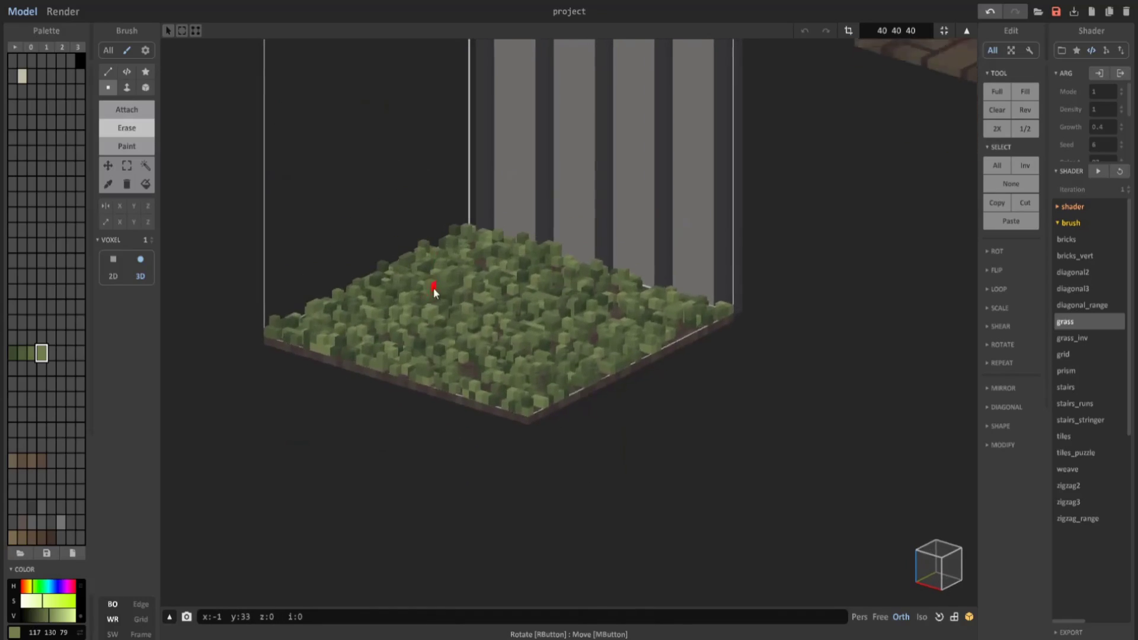
scroll(433, 297, "down", 5)
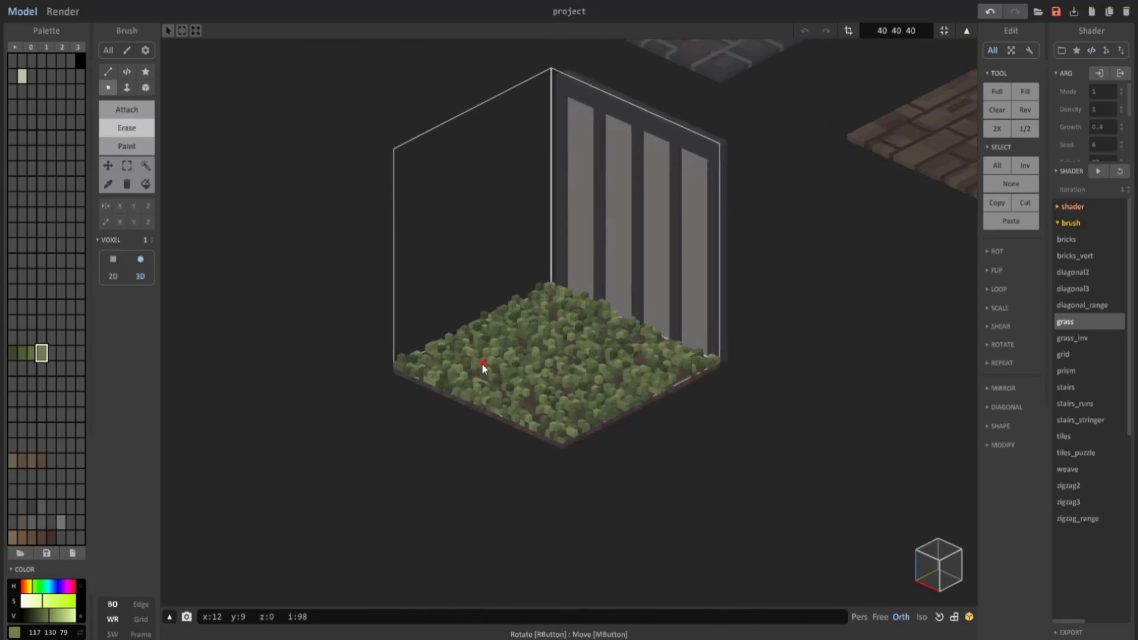
left_click(62, 11)
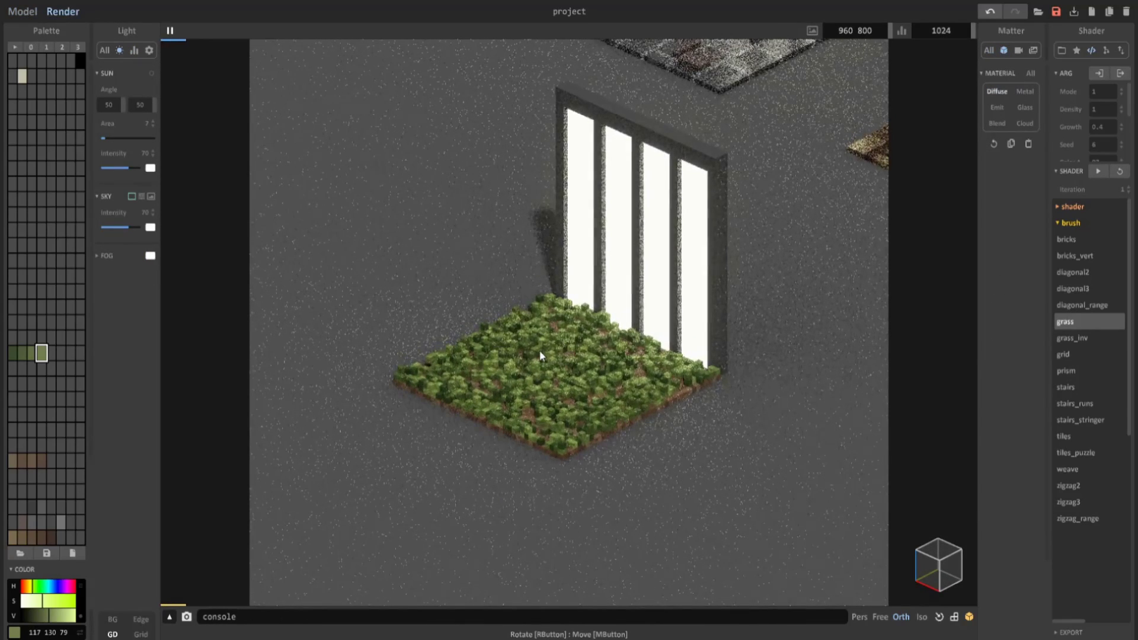
Give the darkest grass green, palette slot 97, a Metal material with slight metallic blending and adjust its IOR
left_click(584, 329)
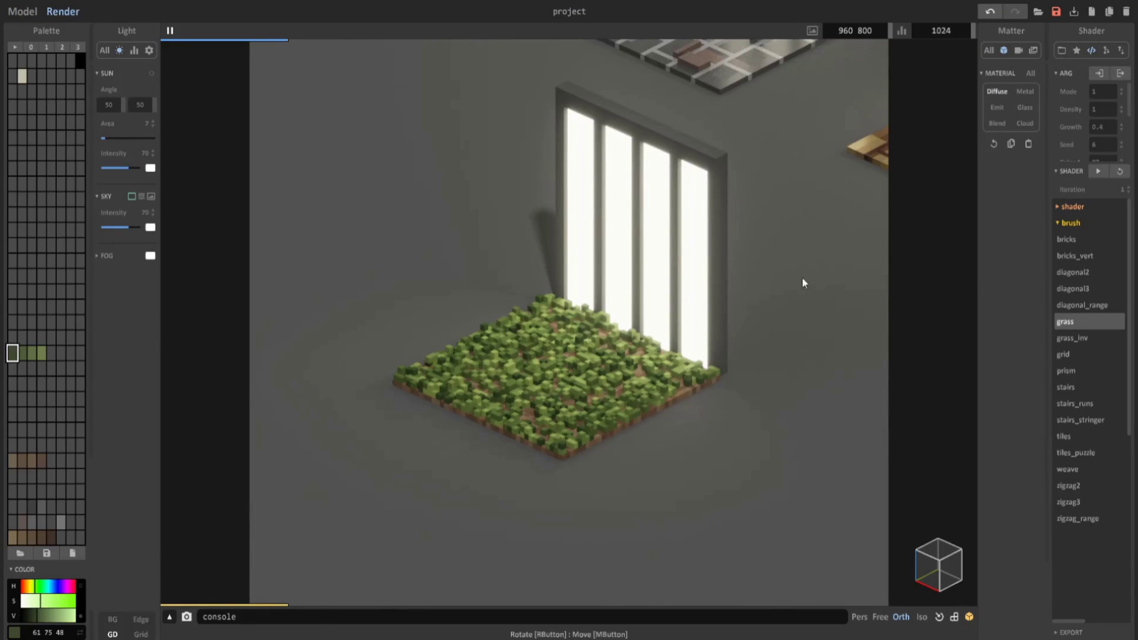
left_click(1031, 91)
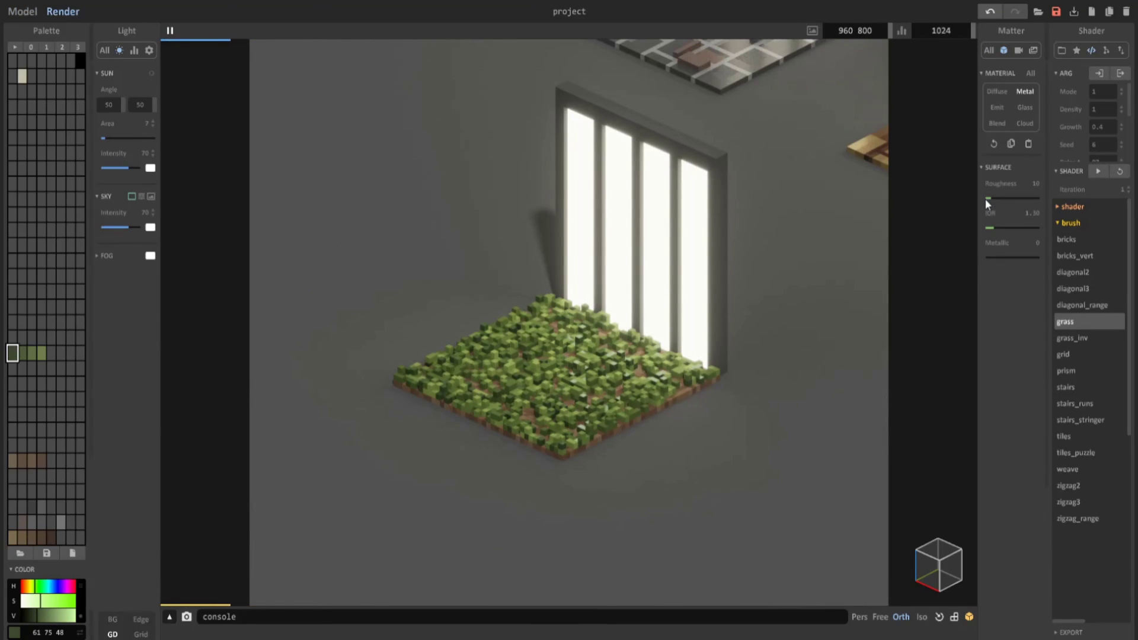
left_click(990, 257)
left_click(989, 228)
Give the lightest grass green, slot 100, a Metal material with Metallic 10, IOR 1.02 and Roughness 19
left_click(567, 372)
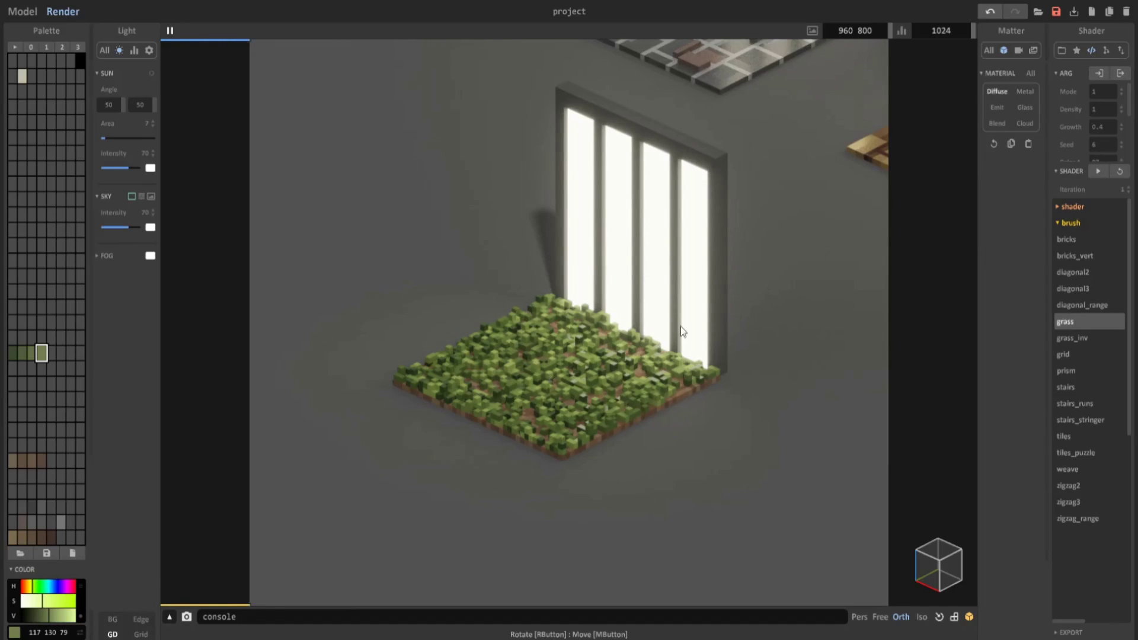
left_click(1024, 92)
left_click(990, 257)
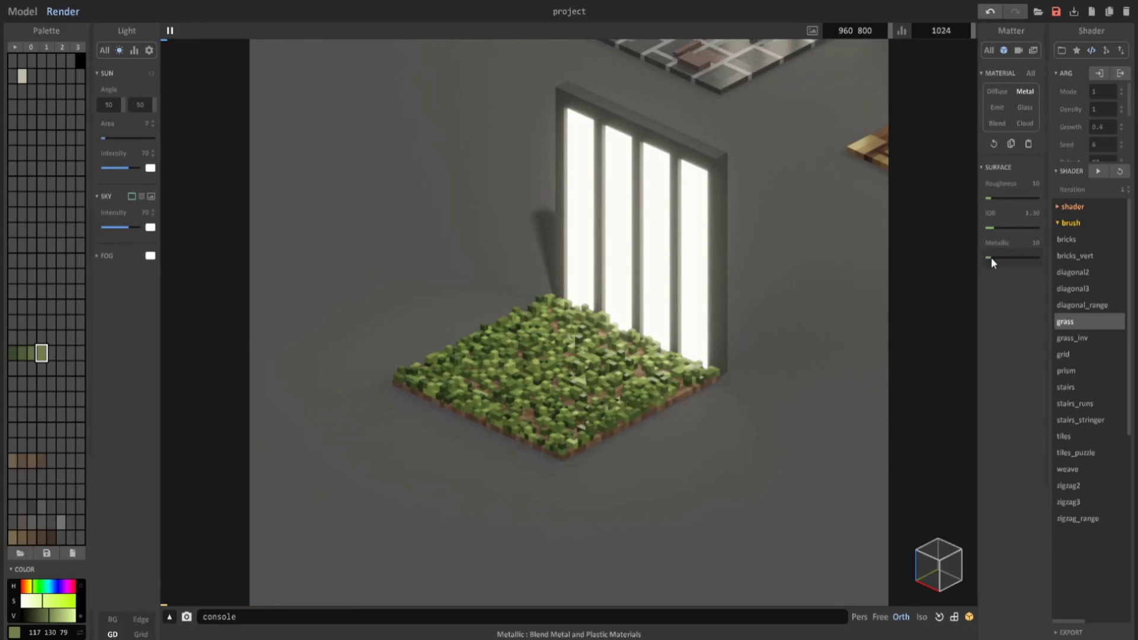
left_click(989, 227)
left_click(986, 226)
left_click(995, 197)
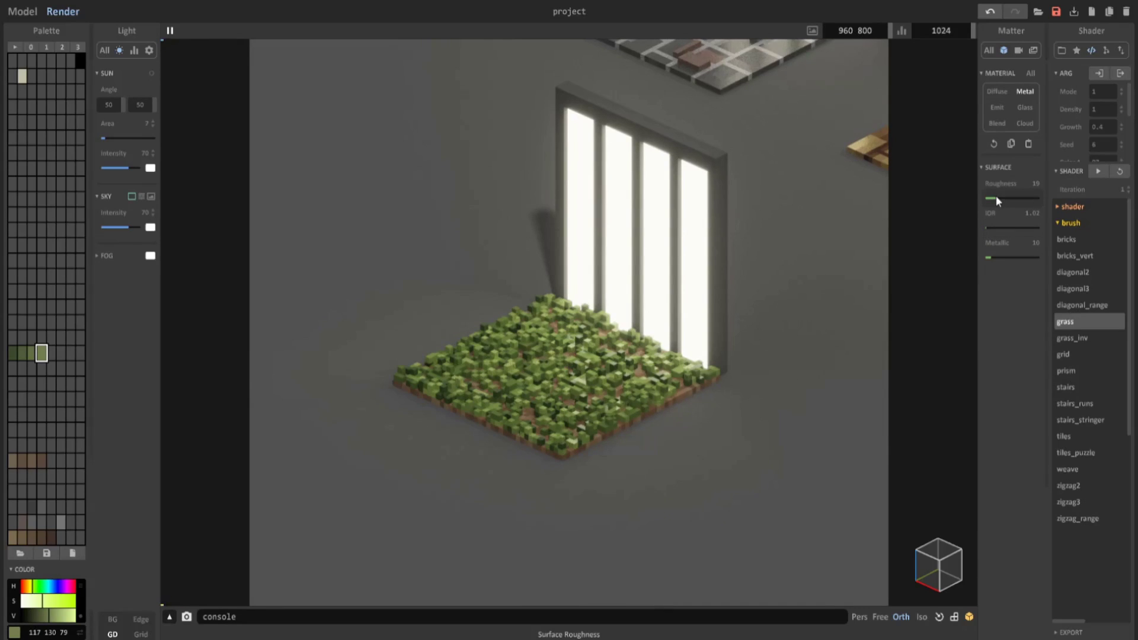
Give the grass green 80 93 58, slot 98, a Metal material with slight metallic blending and a lower IOR
left_click(482, 407)
left_click(1029, 92)
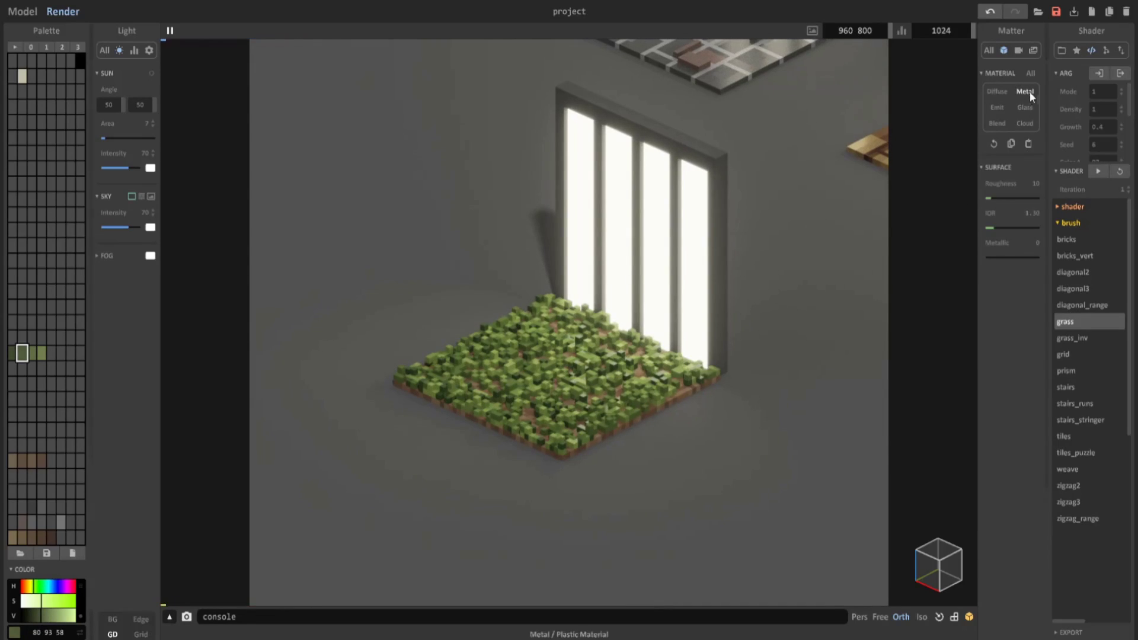
left_click(989, 256)
left_click(988, 228)
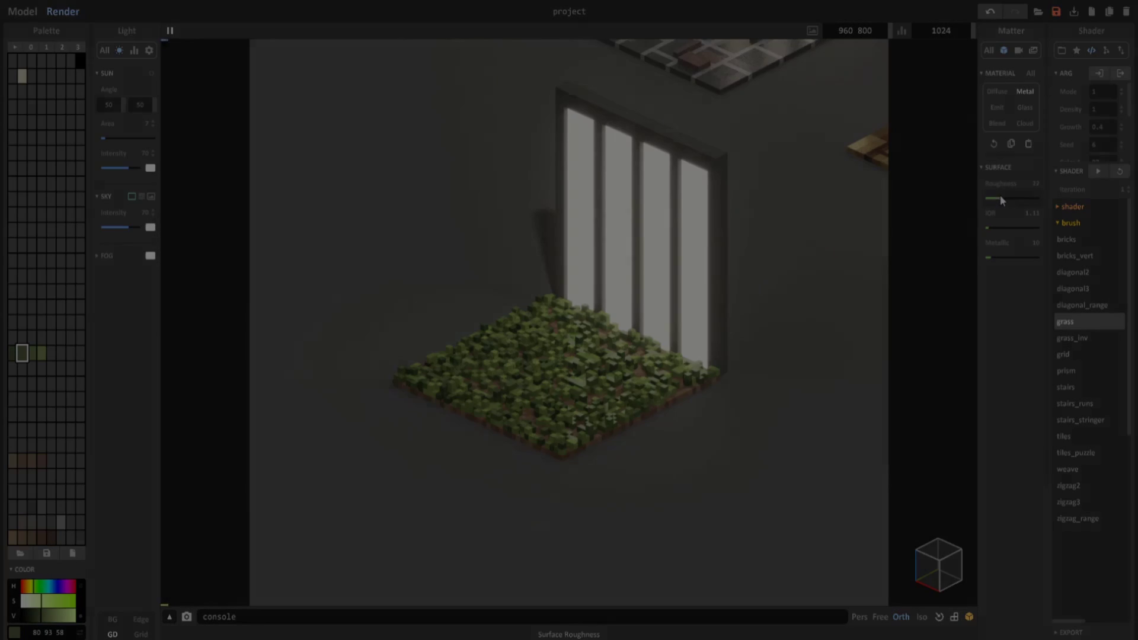